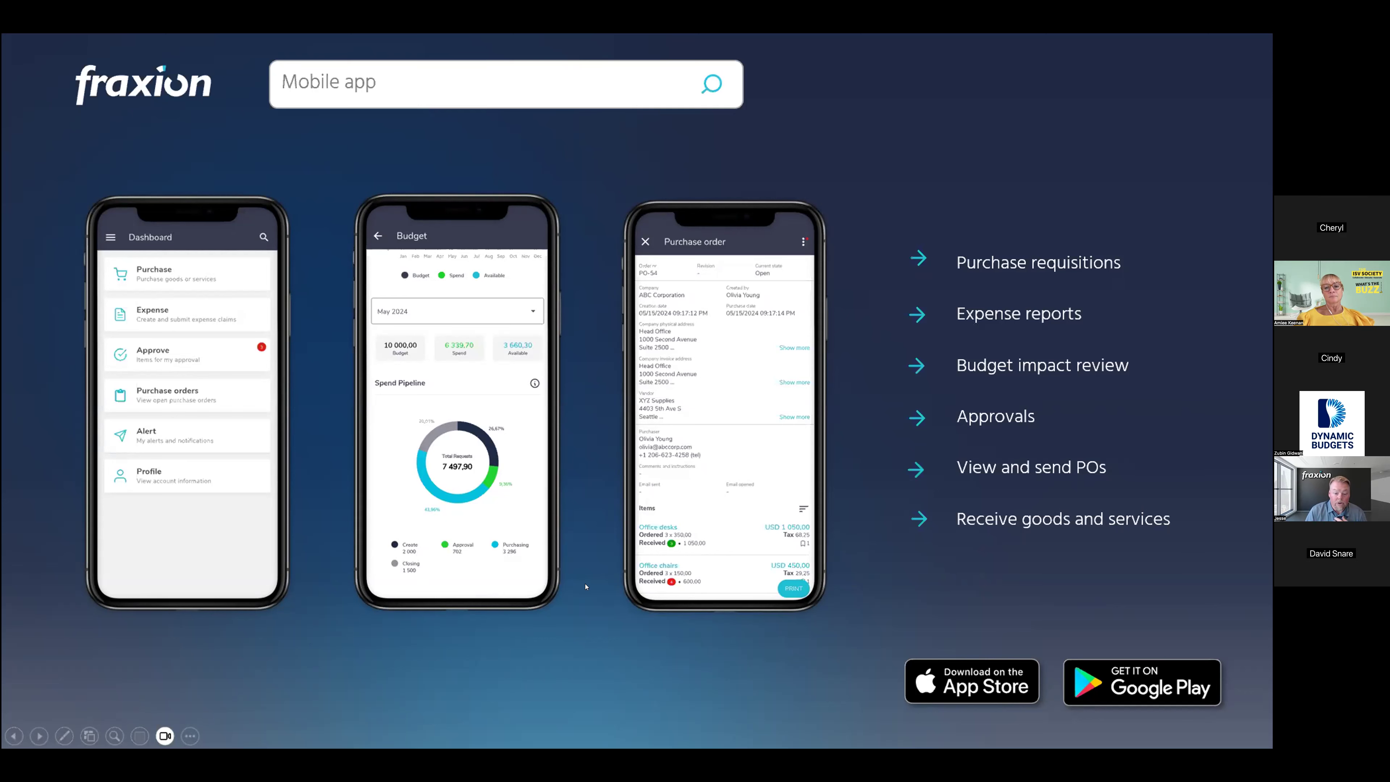
{"action": "left_click", "coordinate": [585, 586]}
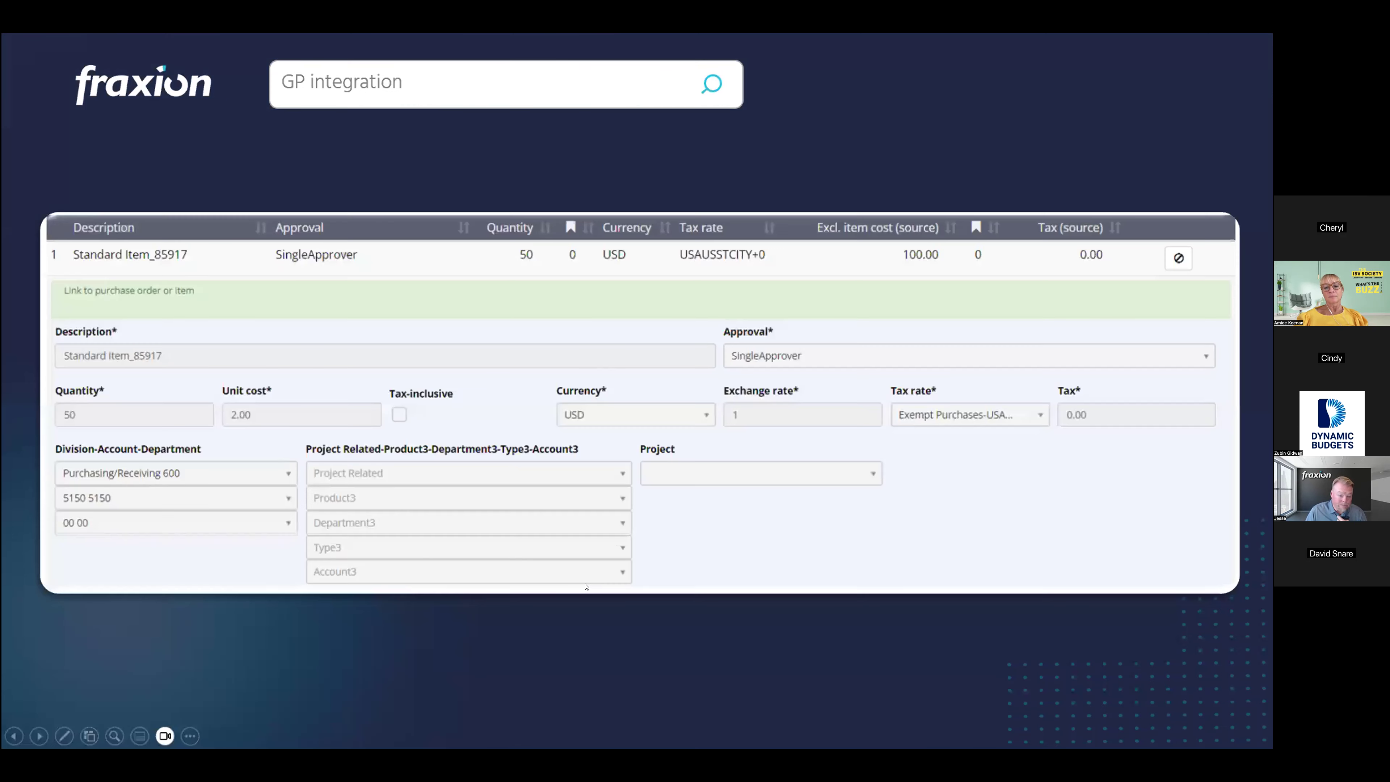
{"action": "left_click", "coordinate": [668, 168]}
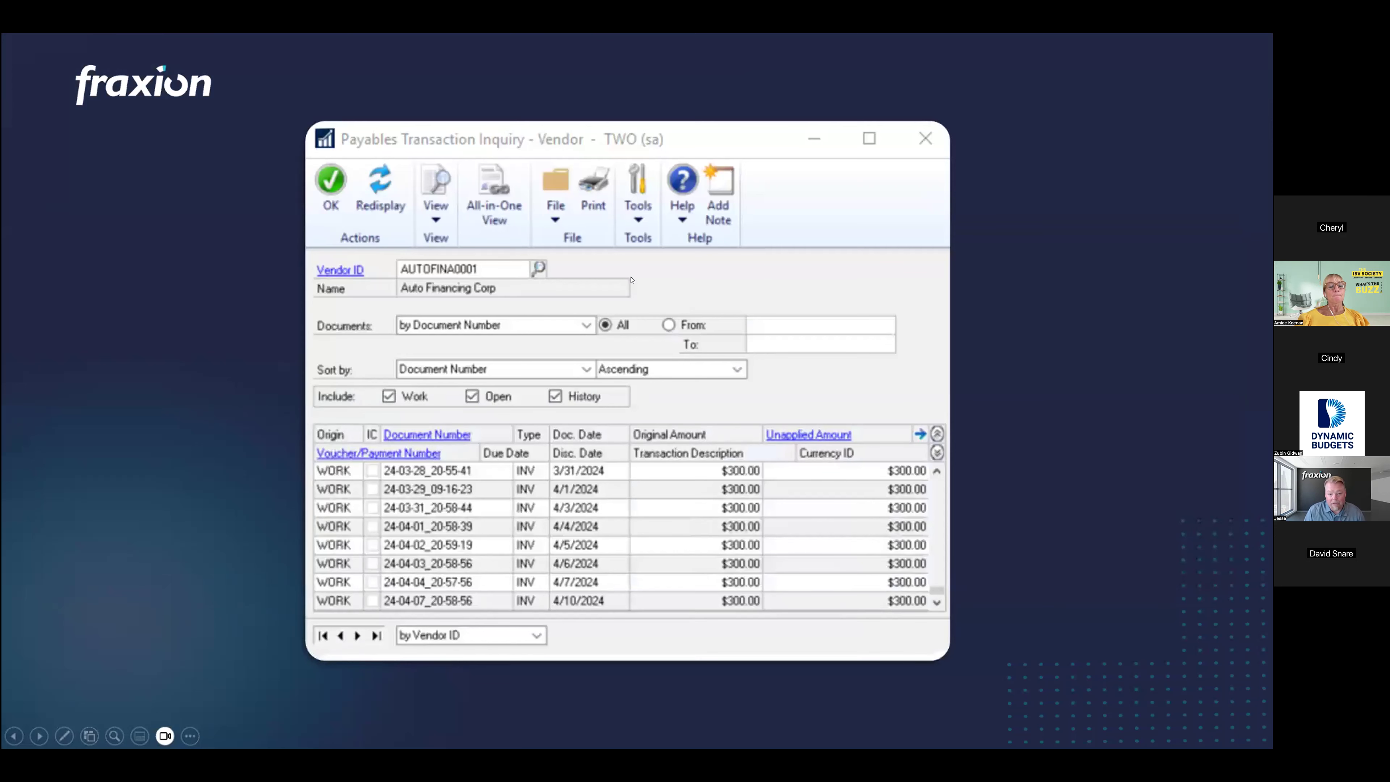
{"action": "key", "text": "Left"}
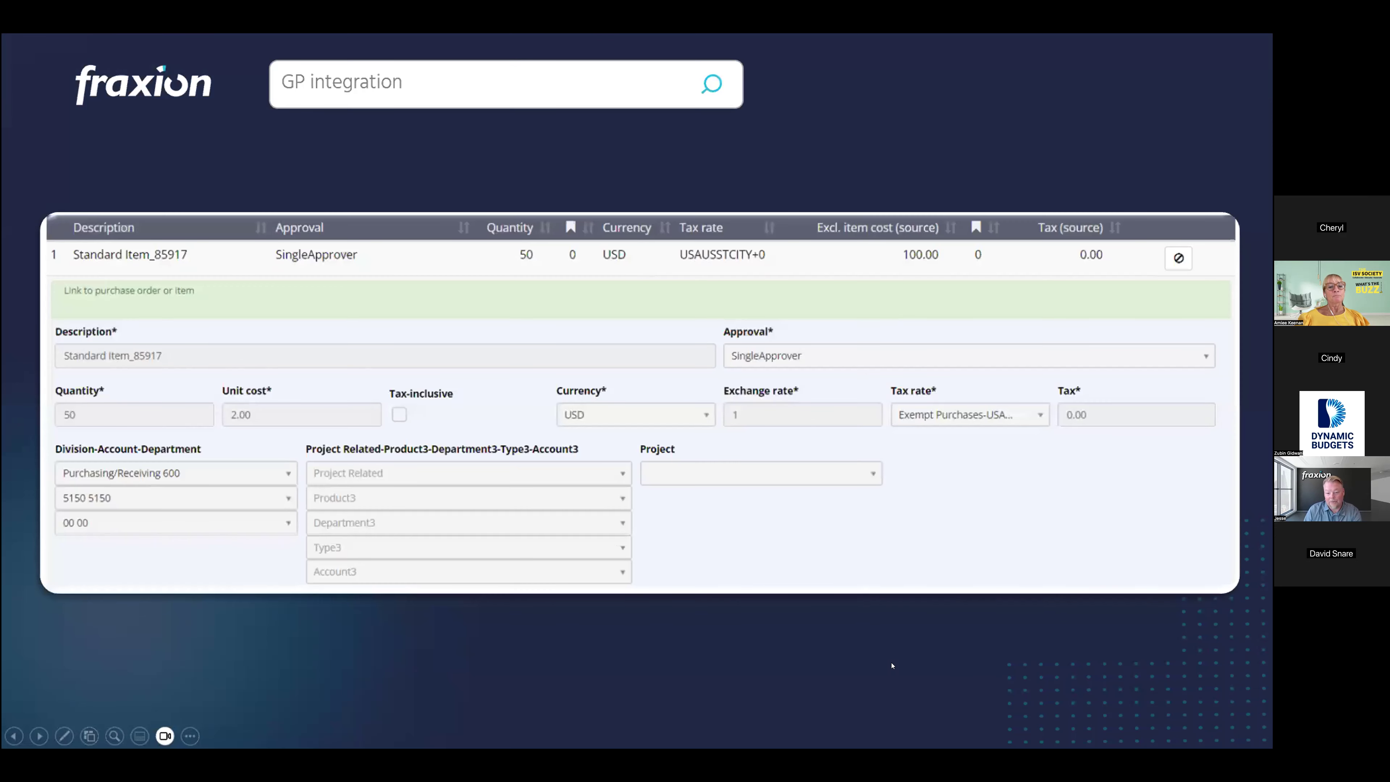
{"action": "left_click", "coordinate": [970, 727]}
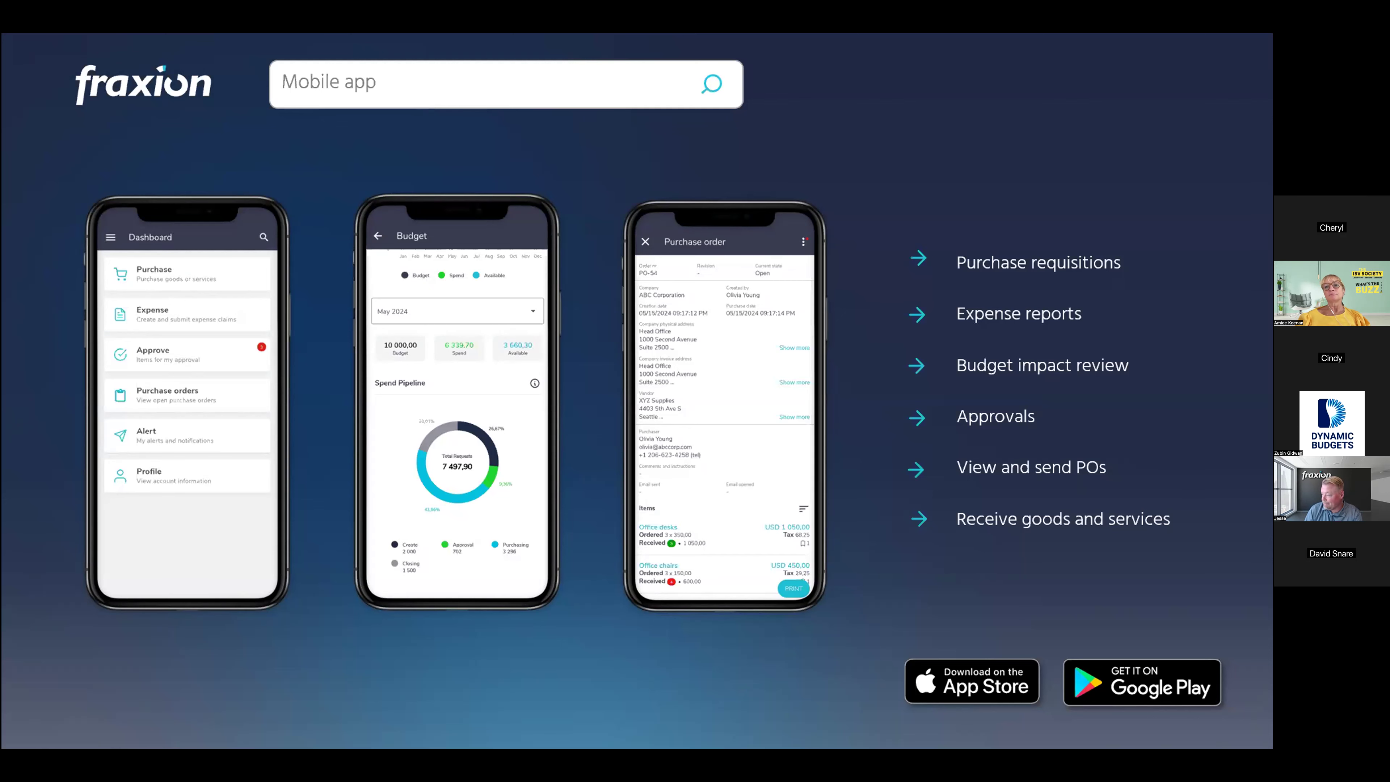
- Switch to Fraxion Spend in Chrome, log off, and log in with the requester account's saved username and password
{"action": "key", "text": "alt+Tab"}
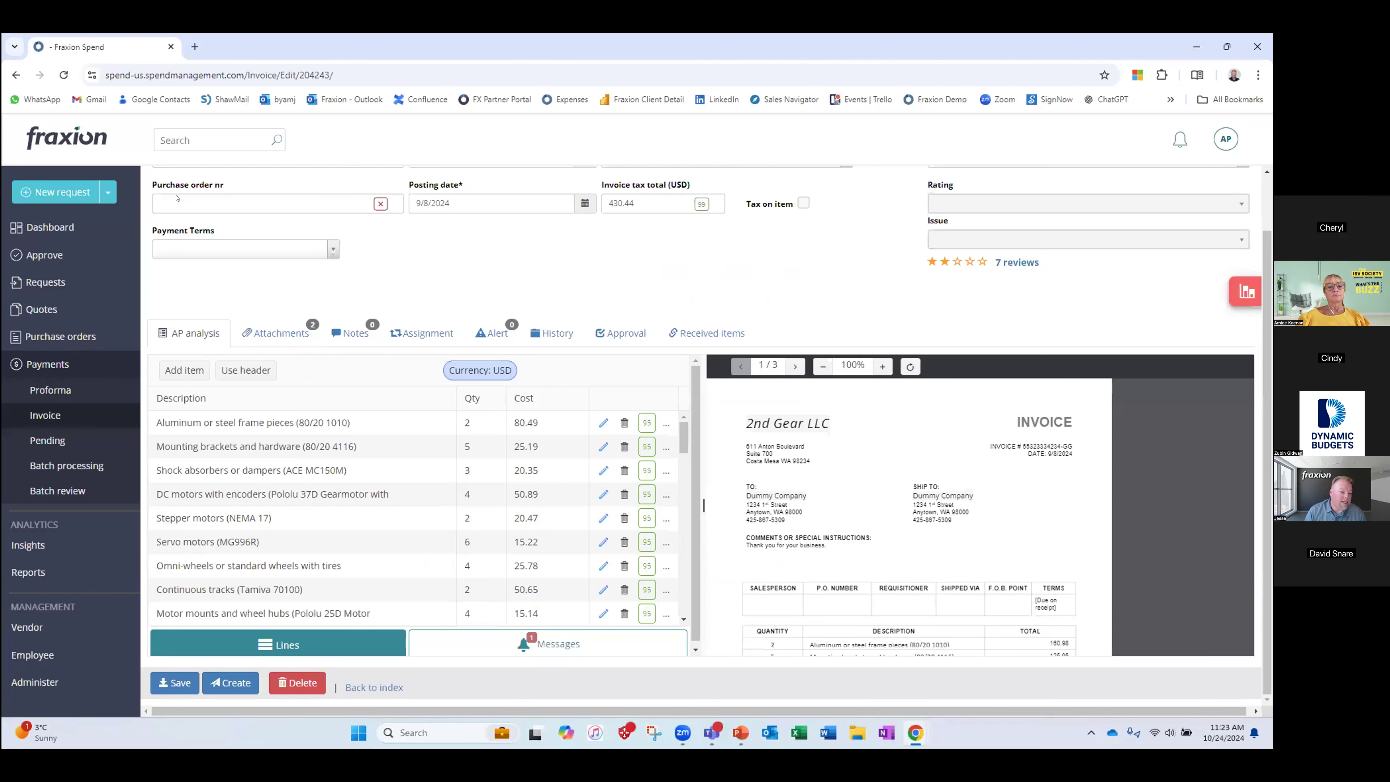
{"action": "left_click", "coordinate": [1225, 143]}
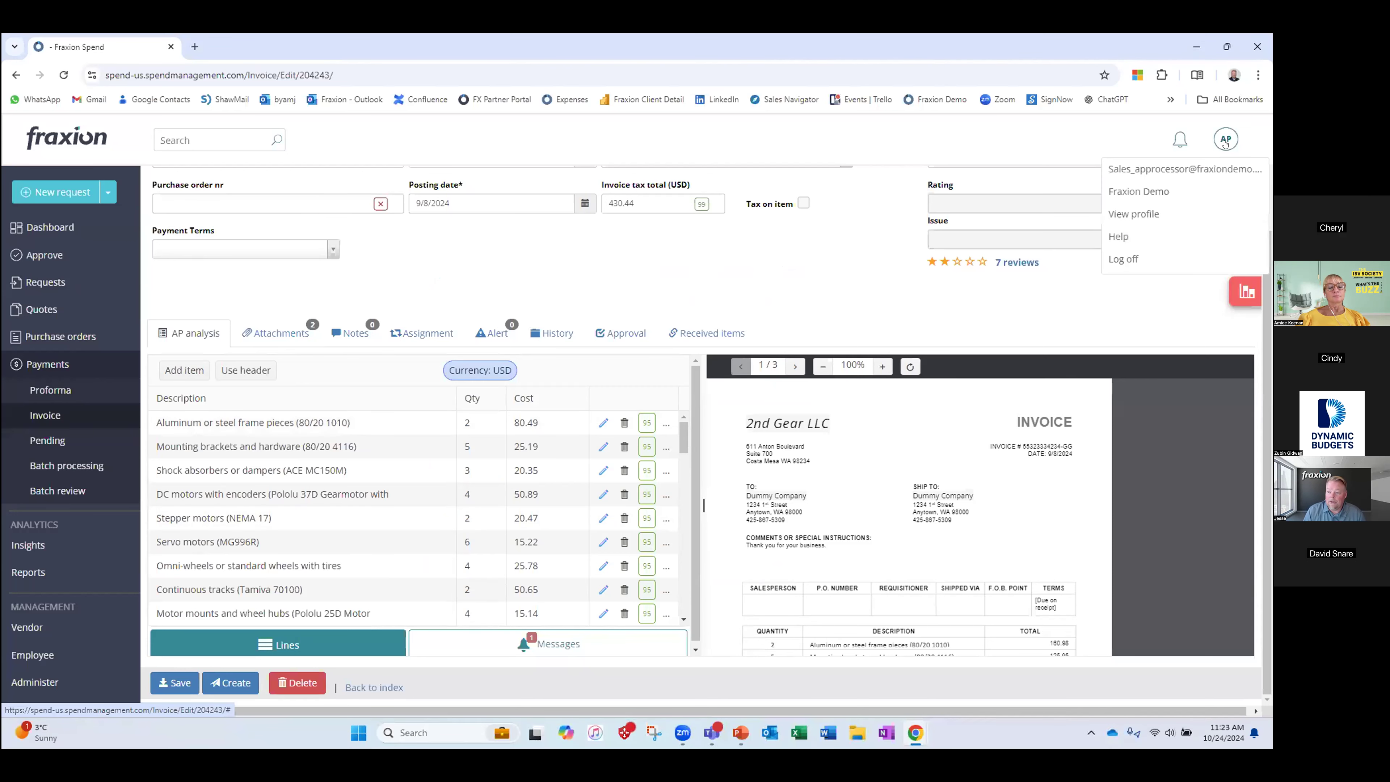
{"action": "left_click", "coordinate": [1214, 258]}
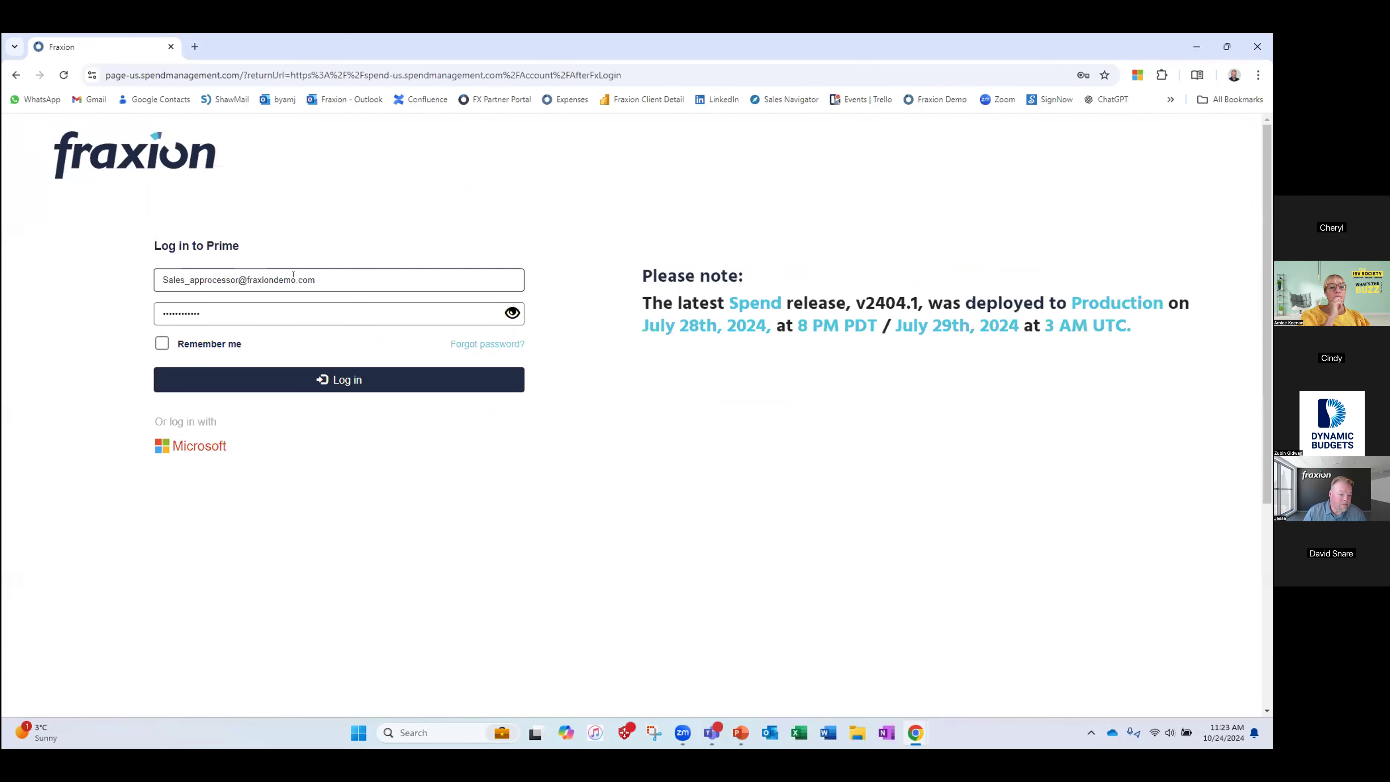
{"action": "left_click", "coordinate": [350, 280]}
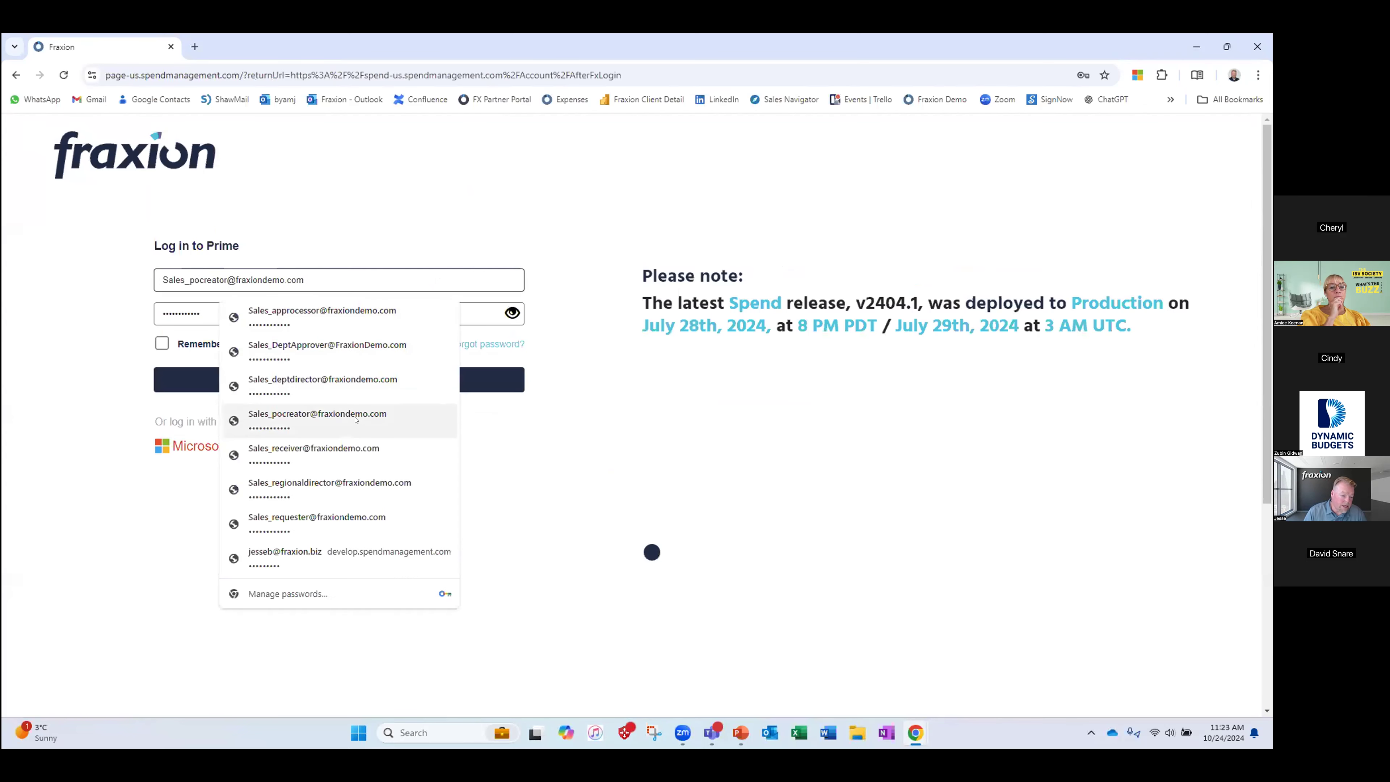
{"action": "left_click", "coordinate": [342, 516]}
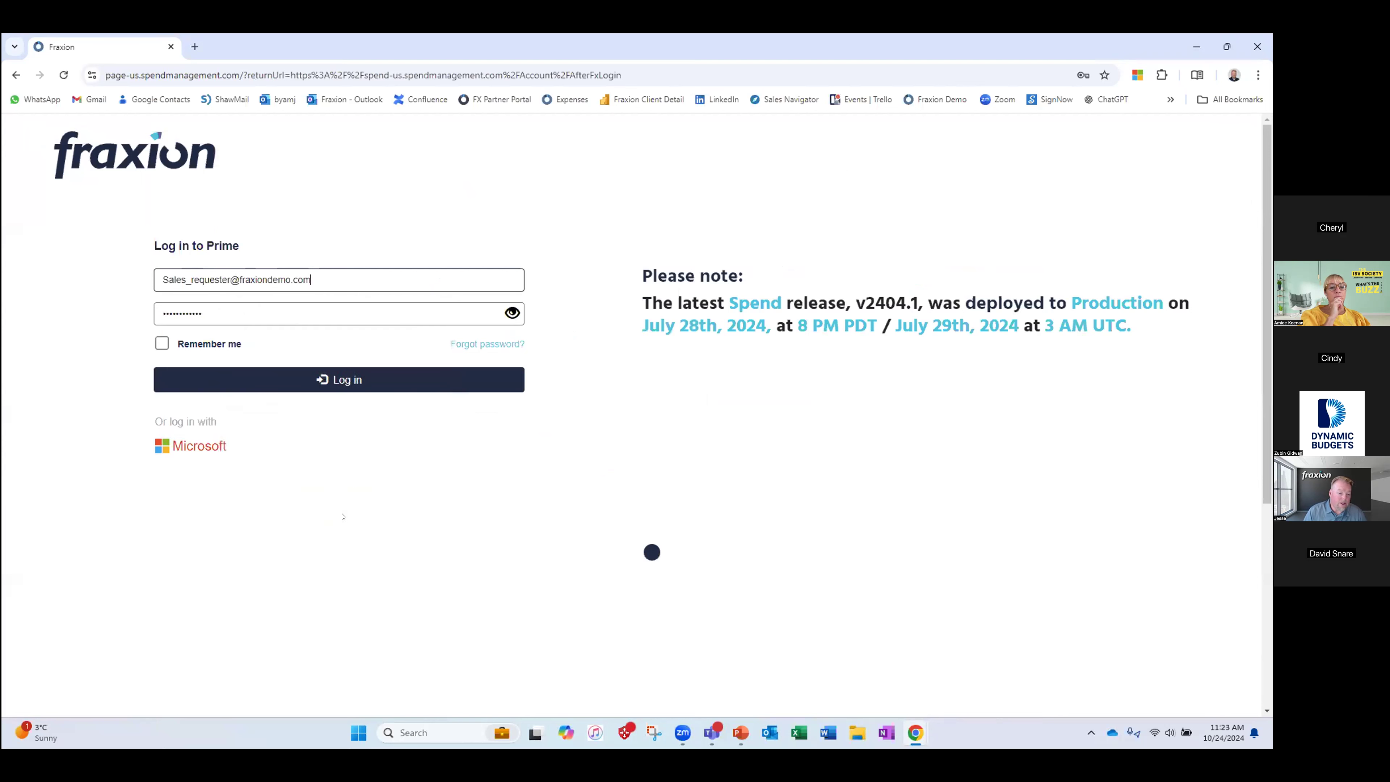
{"action": "left_click", "coordinate": [322, 380]}
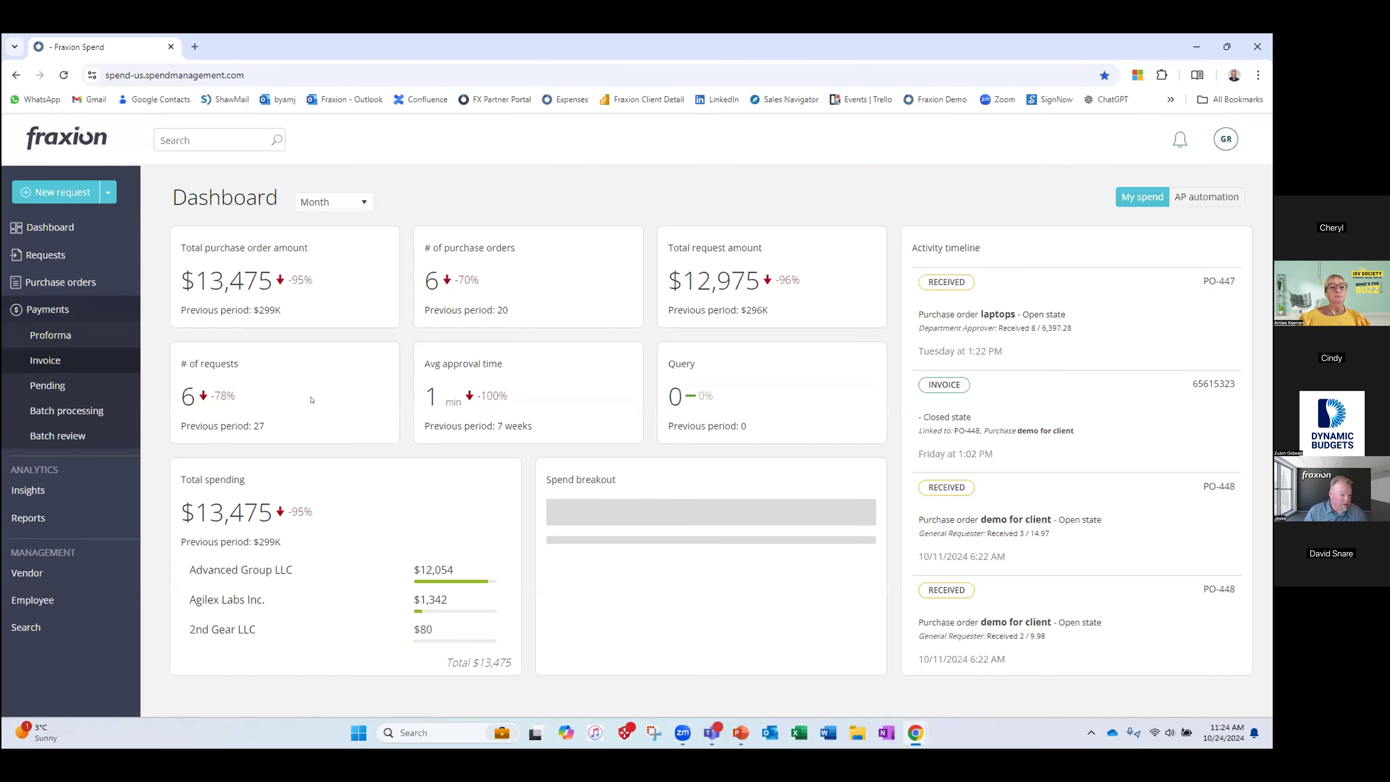
{"action": "left_click", "coordinate": [39, 257]}
{"action": "left_click", "coordinate": [56, 285]}
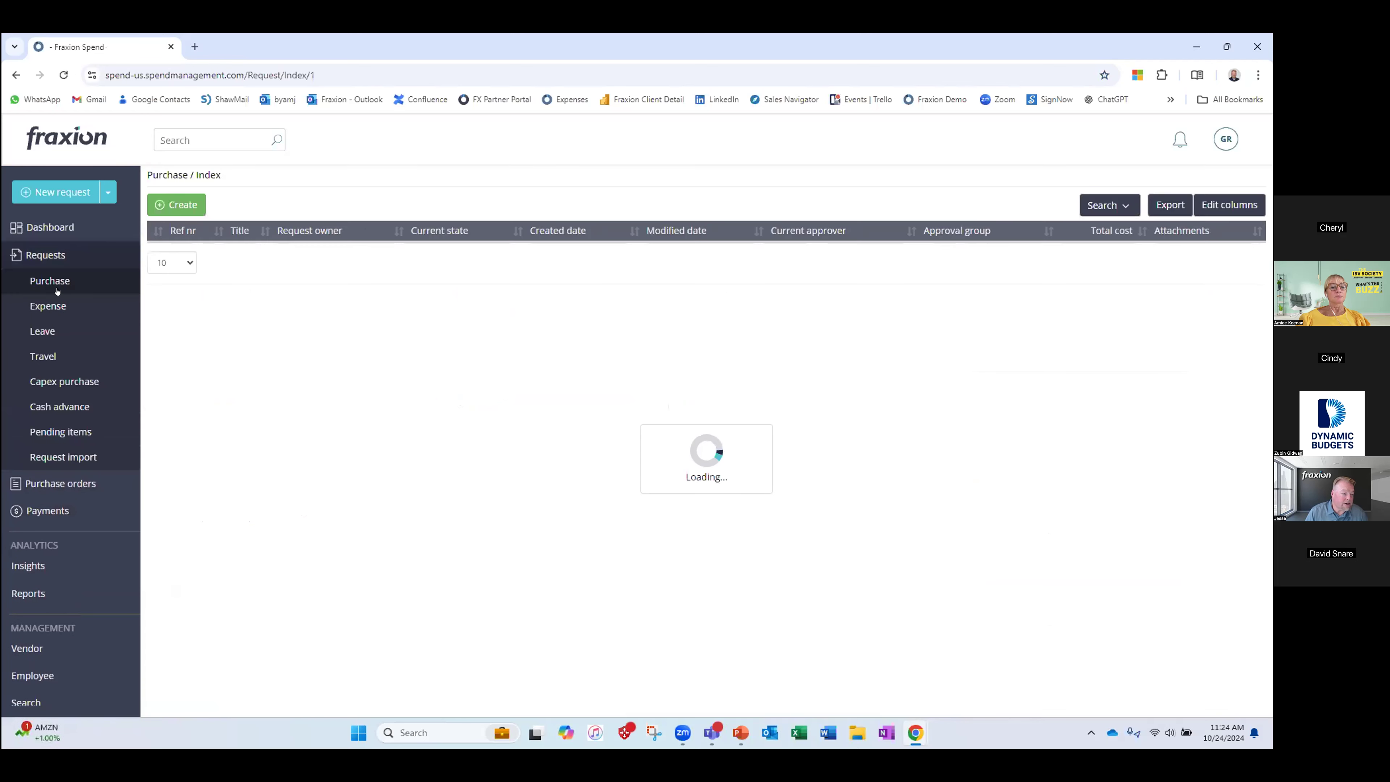
{"action": "left_click", "coordinate": [50, 226]}
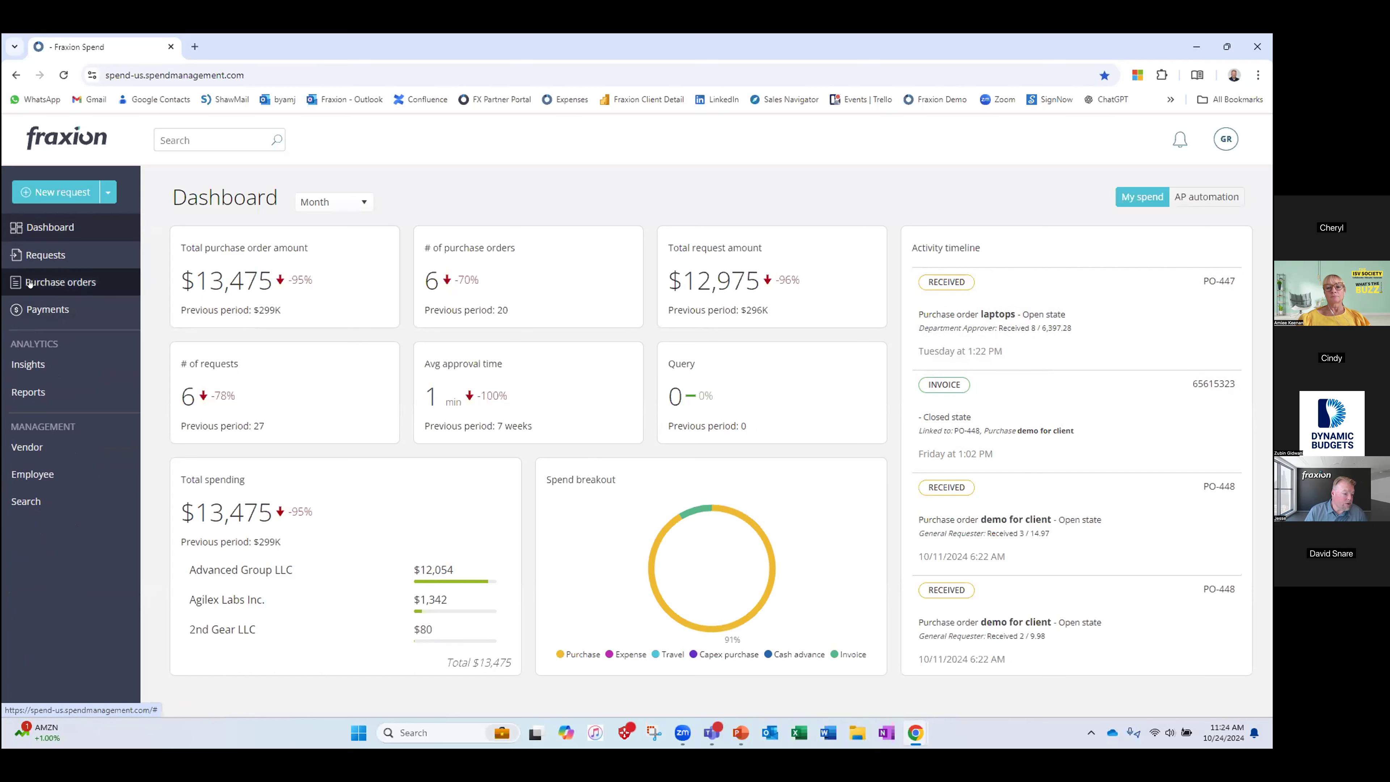
{"action": "left_click", "coordinate": [29, 283]}
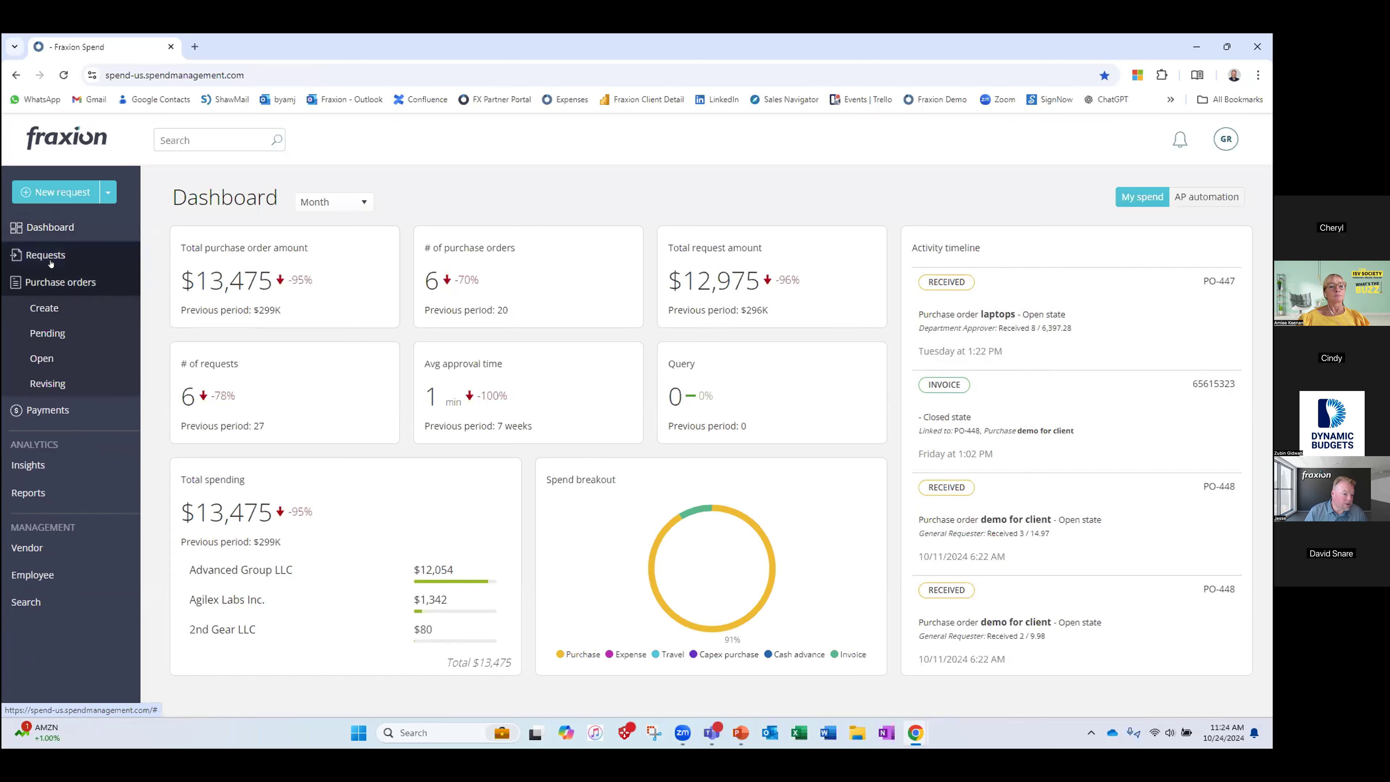
- List the purchase requests and open the one titled "GP Demo Day!"
{"action": "left_click", "coordinate": [51, 262]}
{"action": "left_click", "coordinate": [88, 282]}
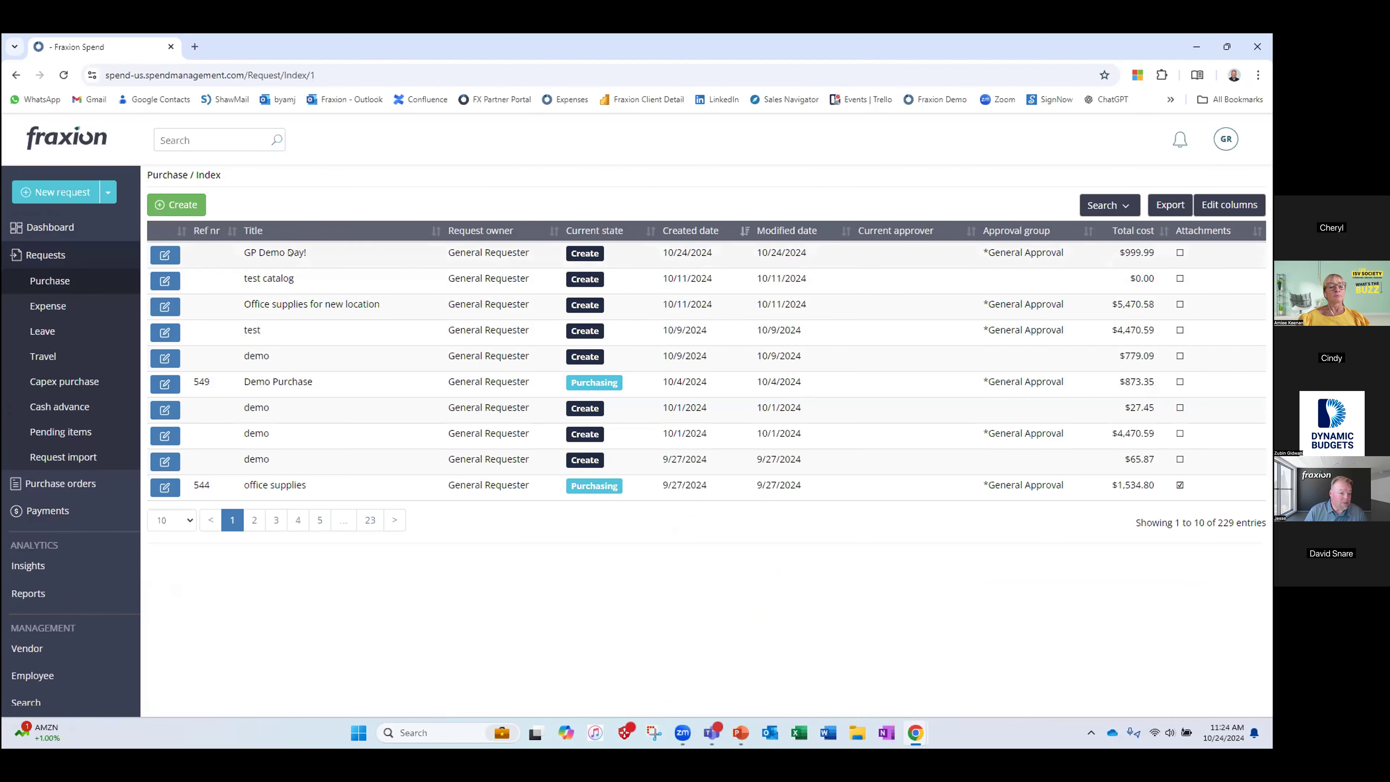
{"action": "left_click", "coordinate": [290, 252]}
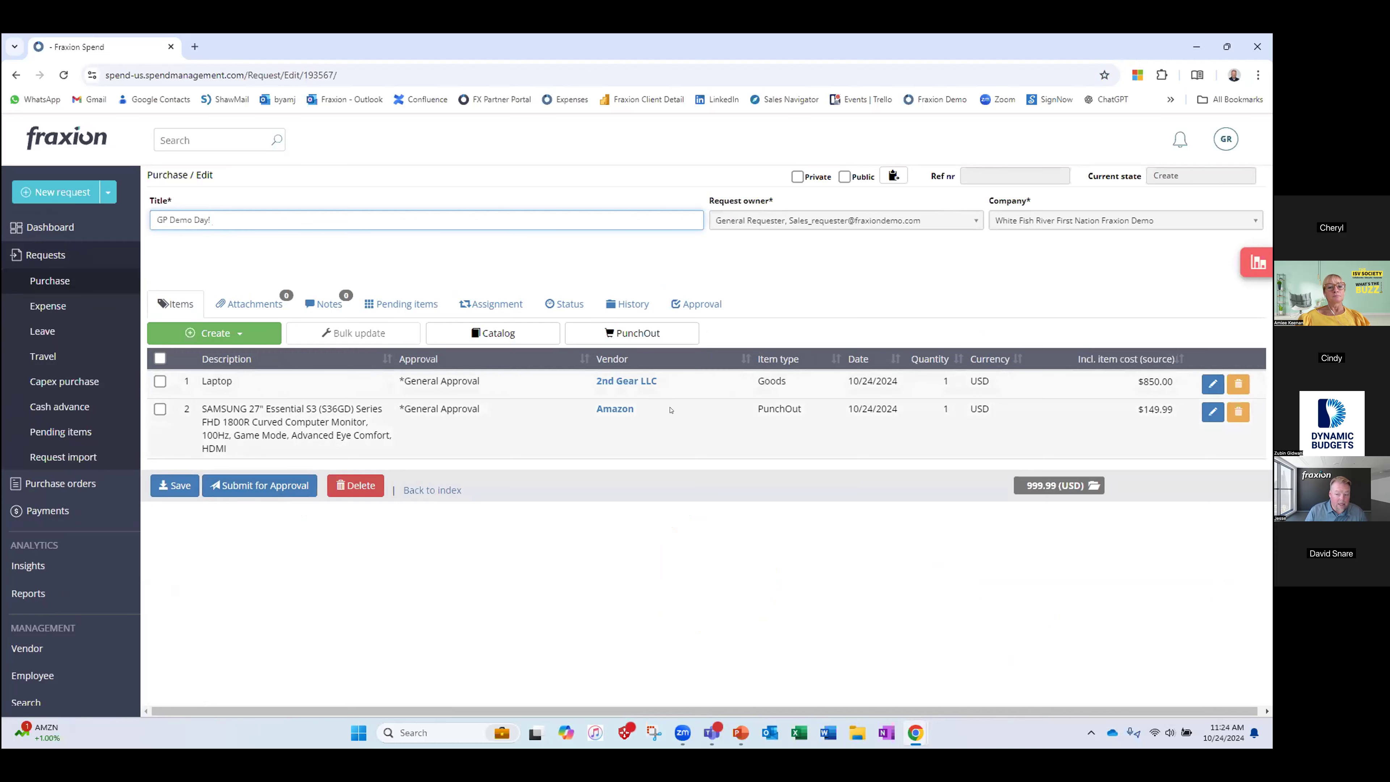
- Review the Laptop item's details, including the approval choices, delivery location and department fields, and save the item
{"action": "left_click", "coordinate": [1212, 383]}
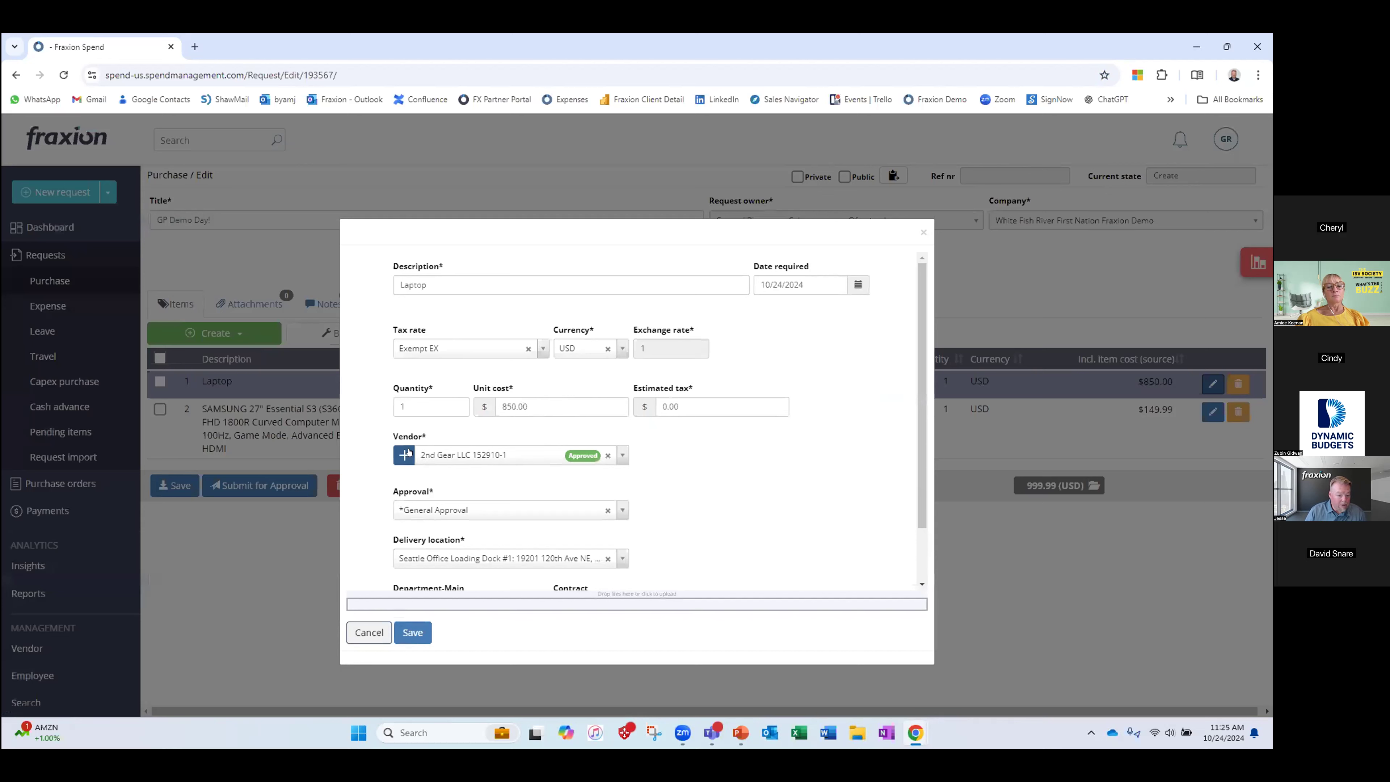
{"action": "left_click", "coordinate": [622, 510]}
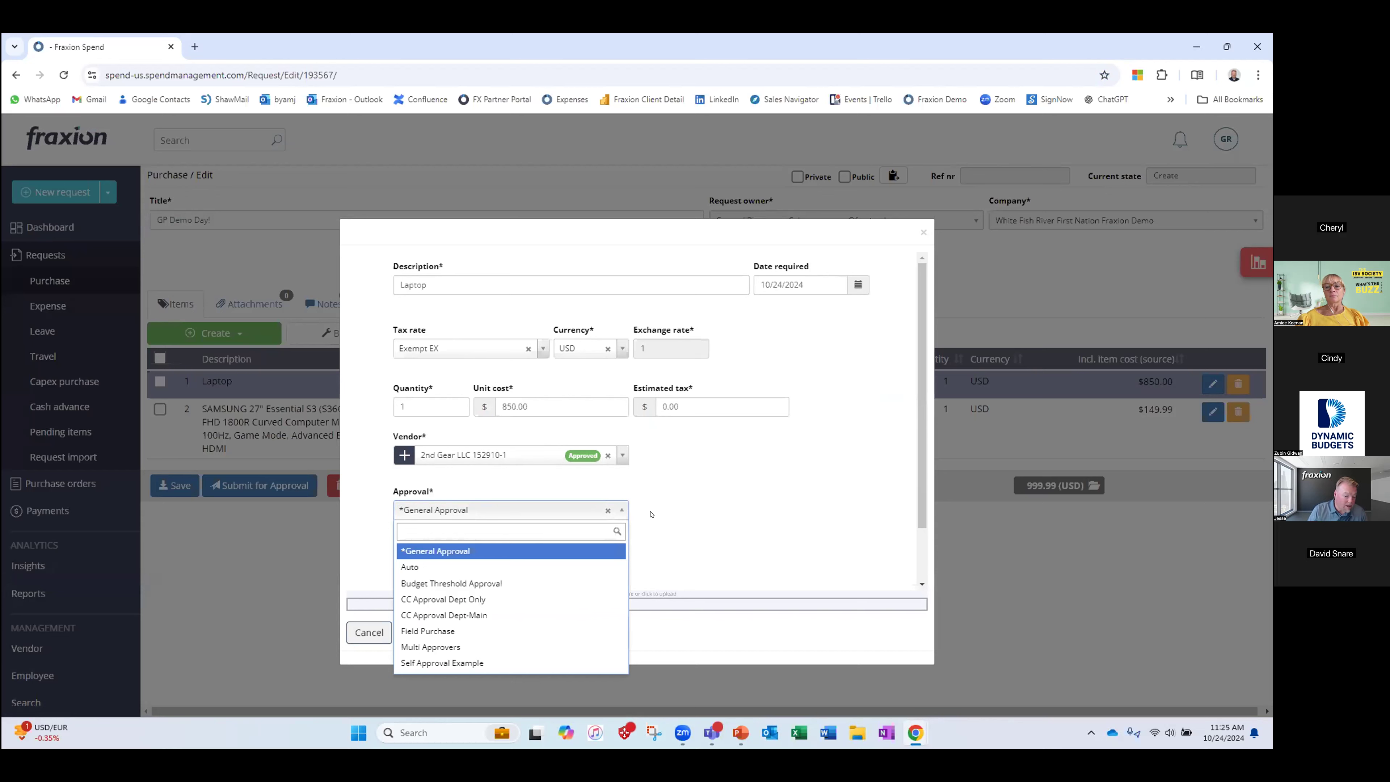
{"action": "left_click", "coordinate": [651, 514]}
{"action": "scroll", "coordinate": [641, 534], "scroll_direction": "down", "scroll_amount": 2}
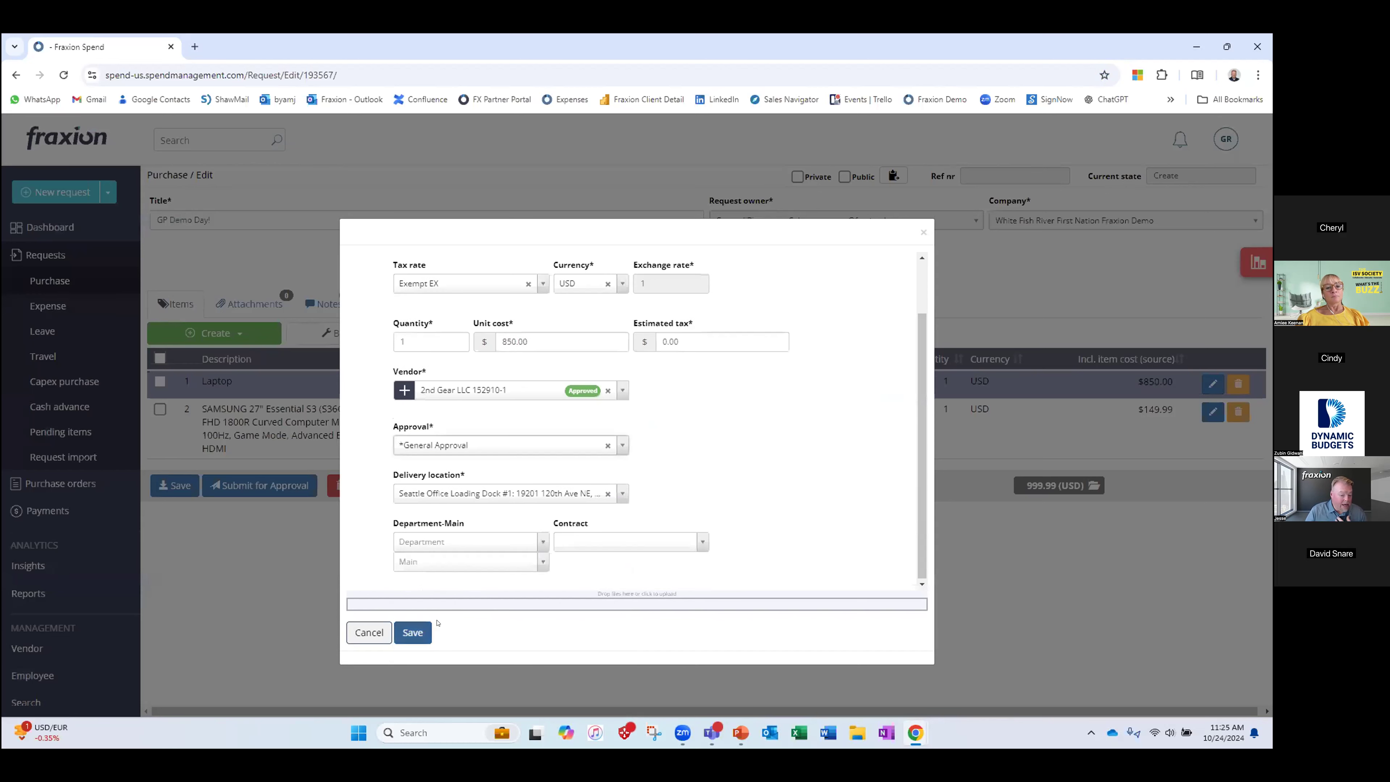
{"action": "left_click", "coordinate": [411, 630]}
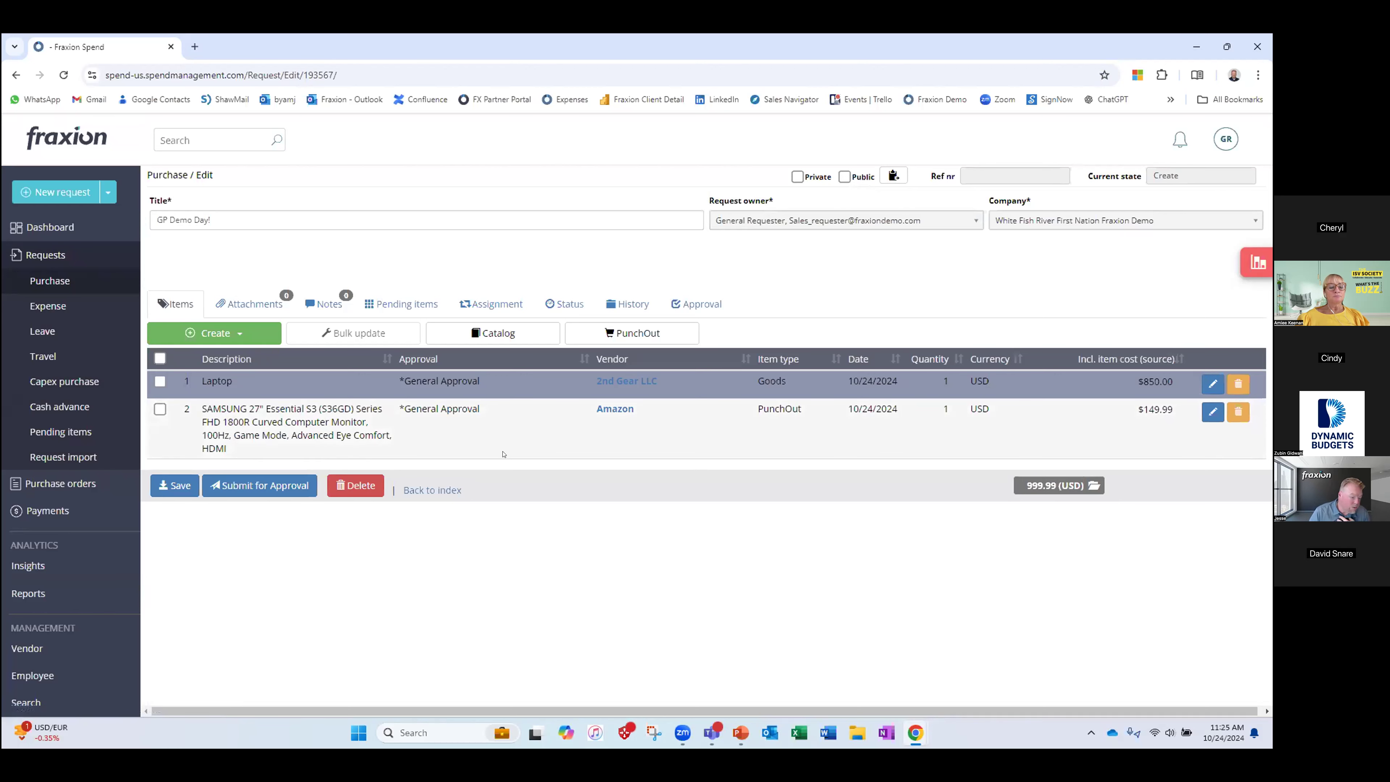
- Launch PunchOut from the request, browse the suppliers, open the Amazon catalog and enlarge its window
{"action": "left_click", "coordinate": [620, 334]}
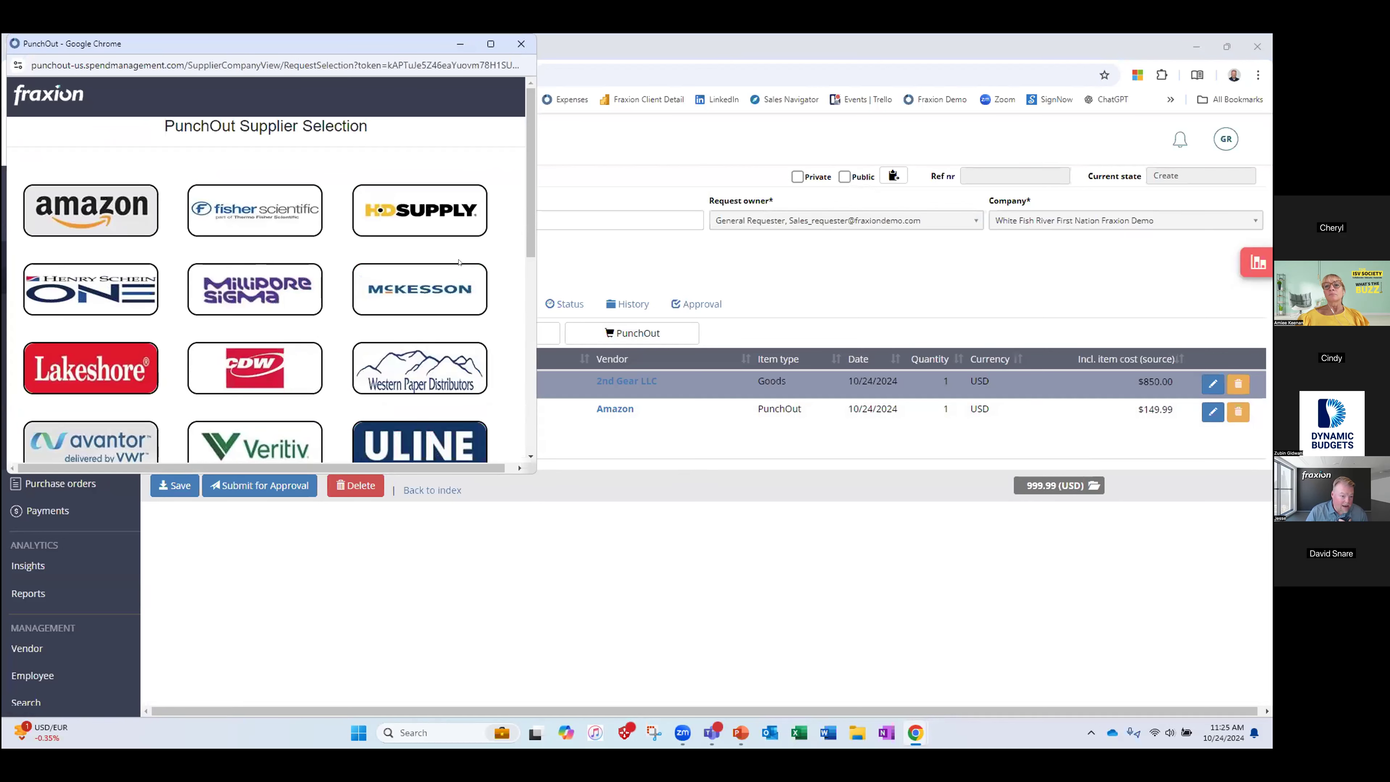
{"action": "scroll", "coordinate": [511, 443], "scroll_direction": "down", "scroll_amount": 5}
{"action": "scroll", "coordinate": [511, 442], "scroll_direction": "up", "scroll_amount": 5}
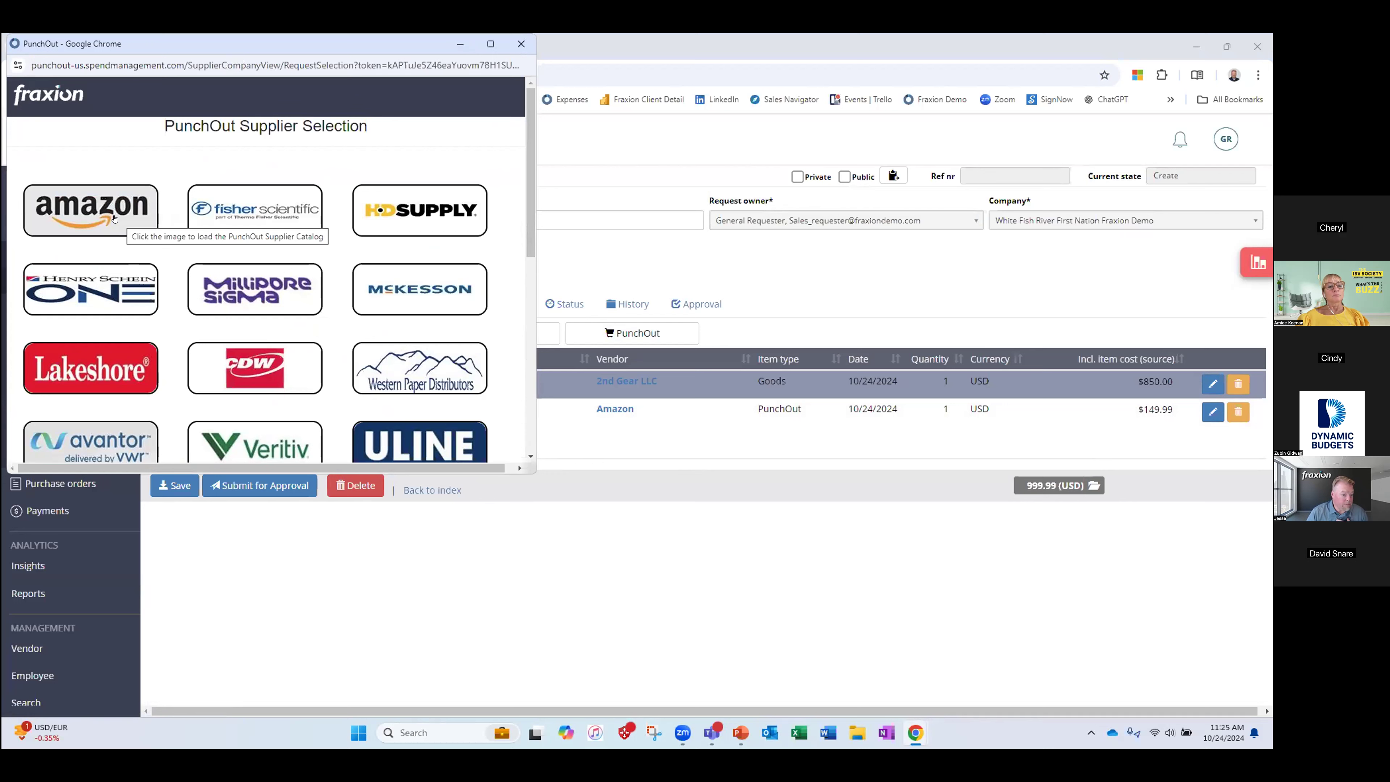
{"action": "left_click", "coordinate": [114, 218]}
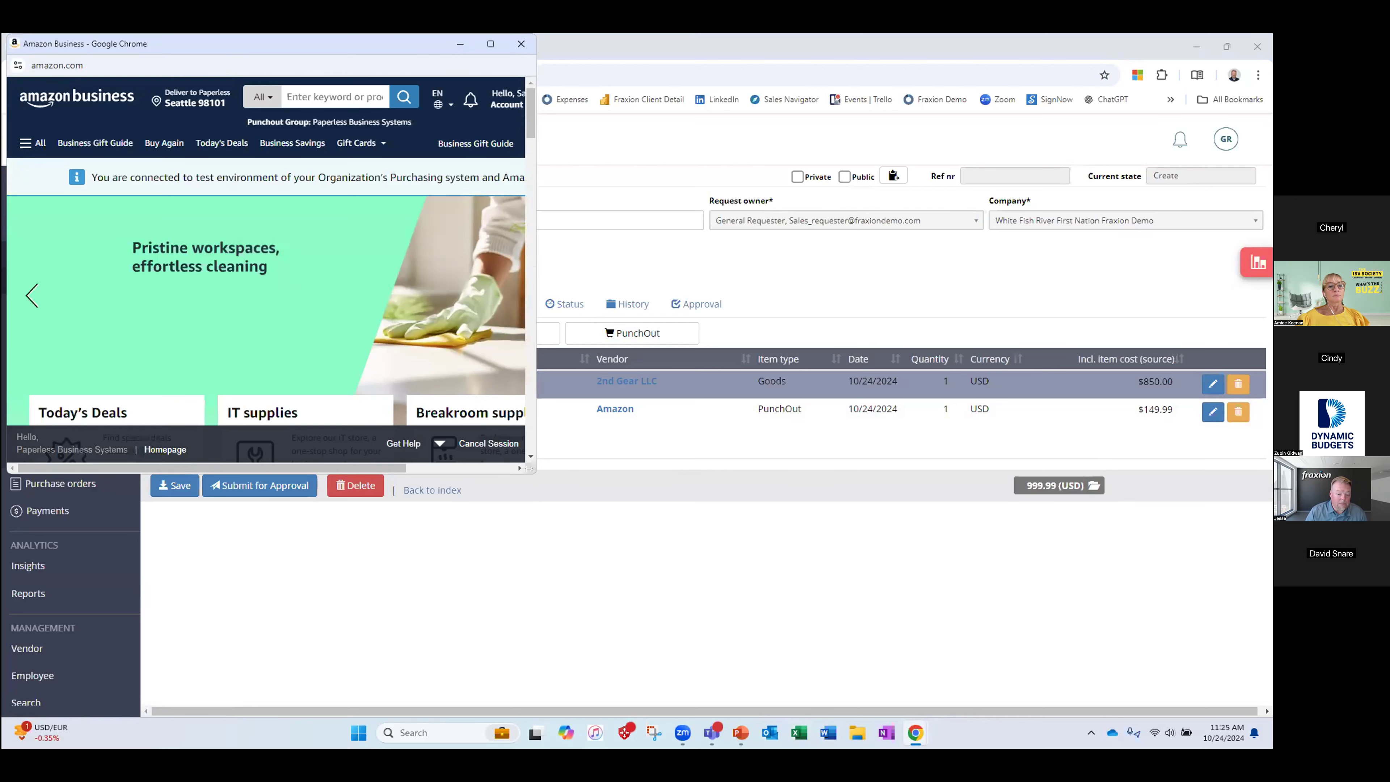
{"action": "left_click_drag", "start_coordinate": [969, 503], "coordinate": [651, 647]}
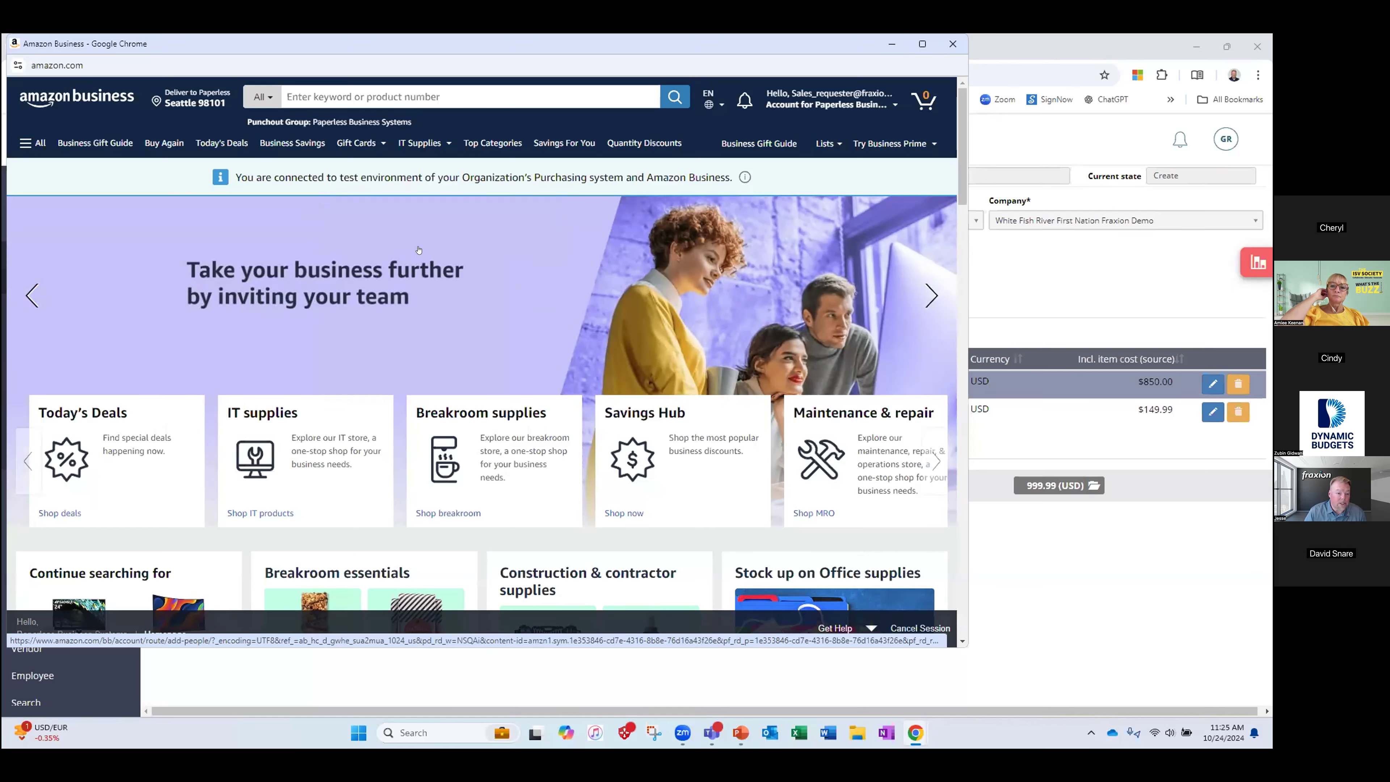
- Search Amazon Business for "computer monitor" and open the Acer CB272 Ebmiprx 27" monitor
{"action": "left_click", "coordinate": [335, 96]}
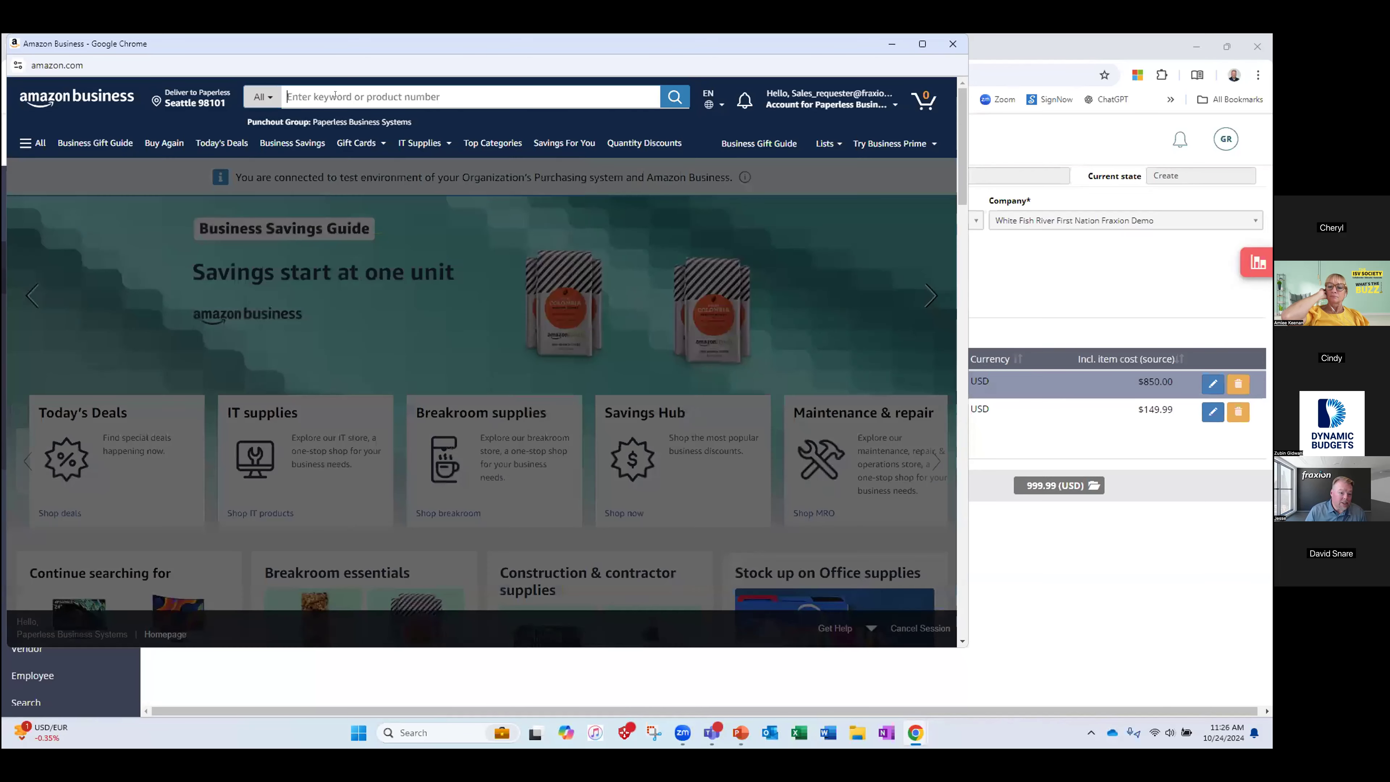
{"action": "type", "text": "Mon"}
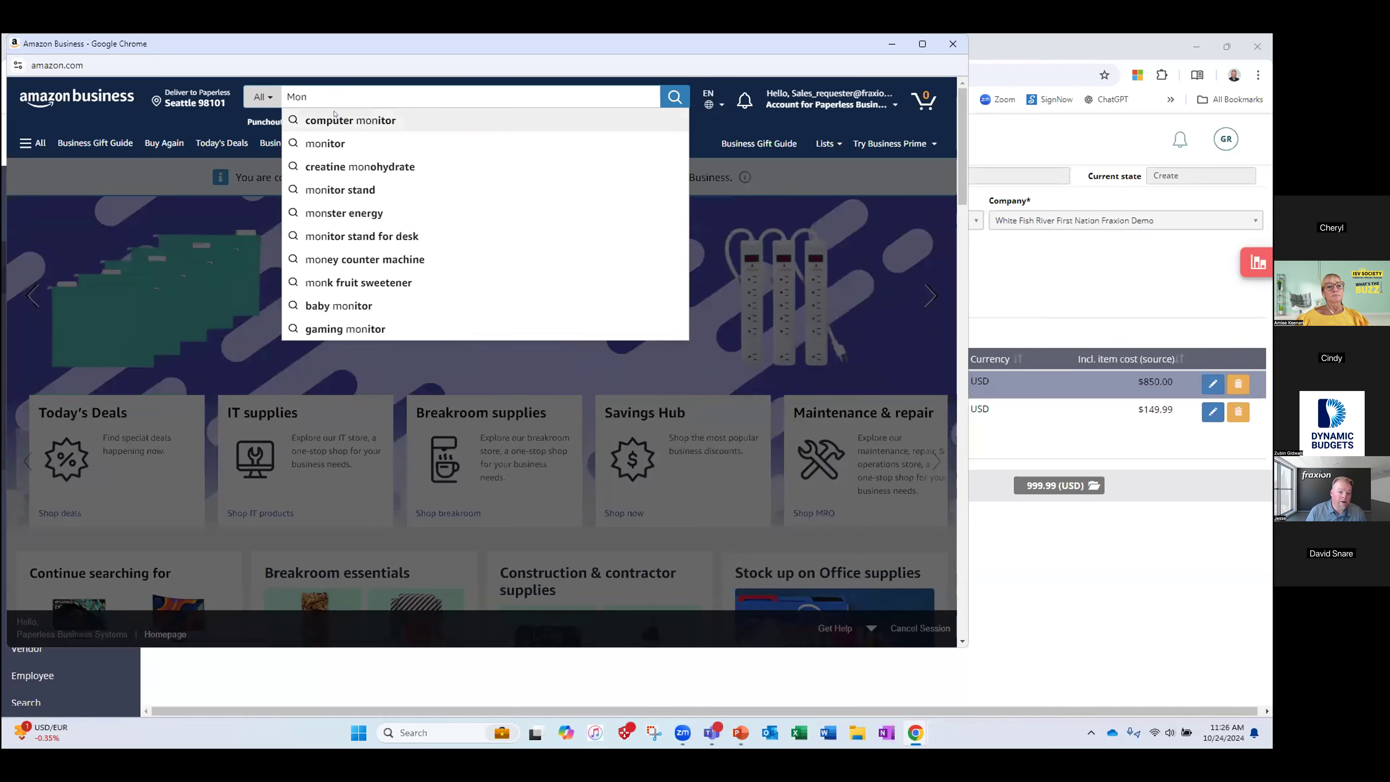
{"action": "left_click", "coordinate": [335, 119]}
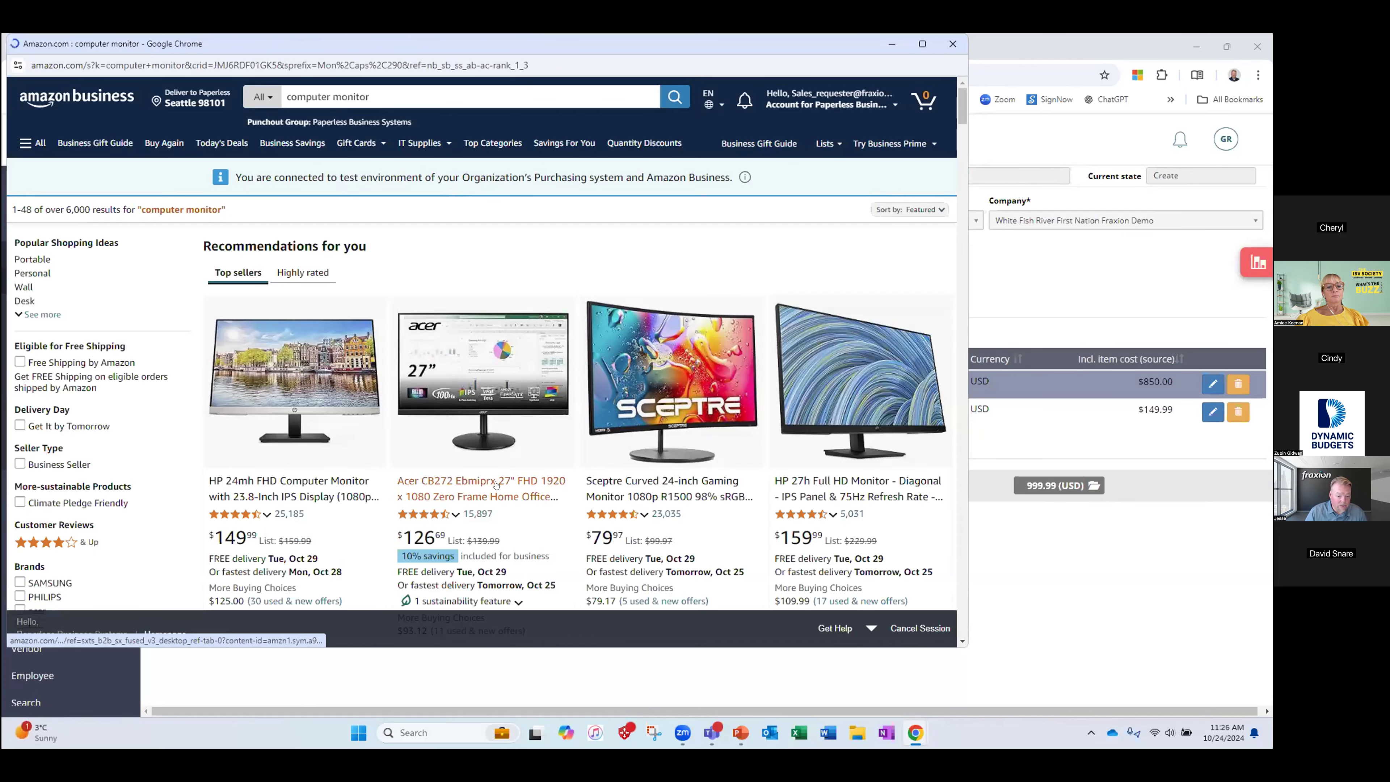
{"action": "left_click", "coordinate": [500, 481]}
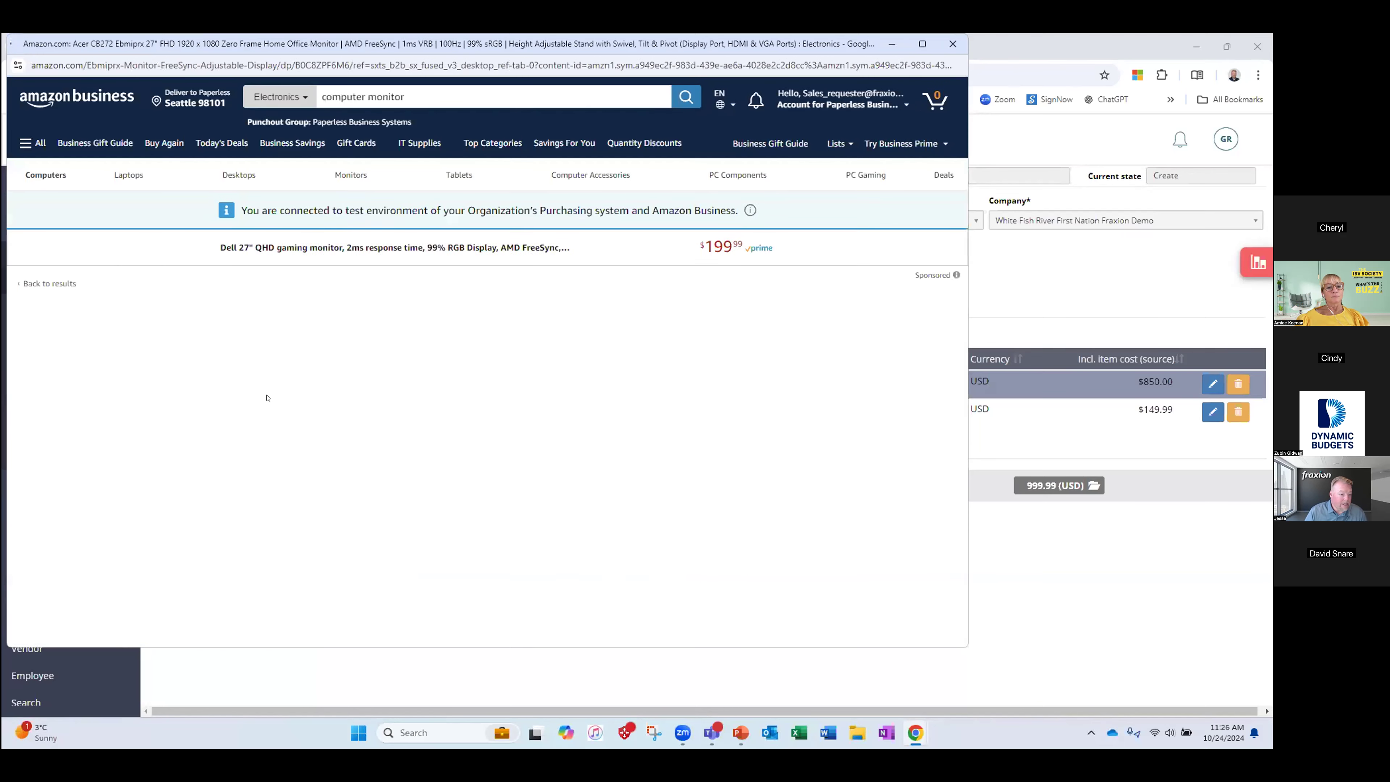
- Add one Acer monitor to the cart and submit the cart for approval to return it to the request
{"action": "left_click", "coordinate": [863, 546]}
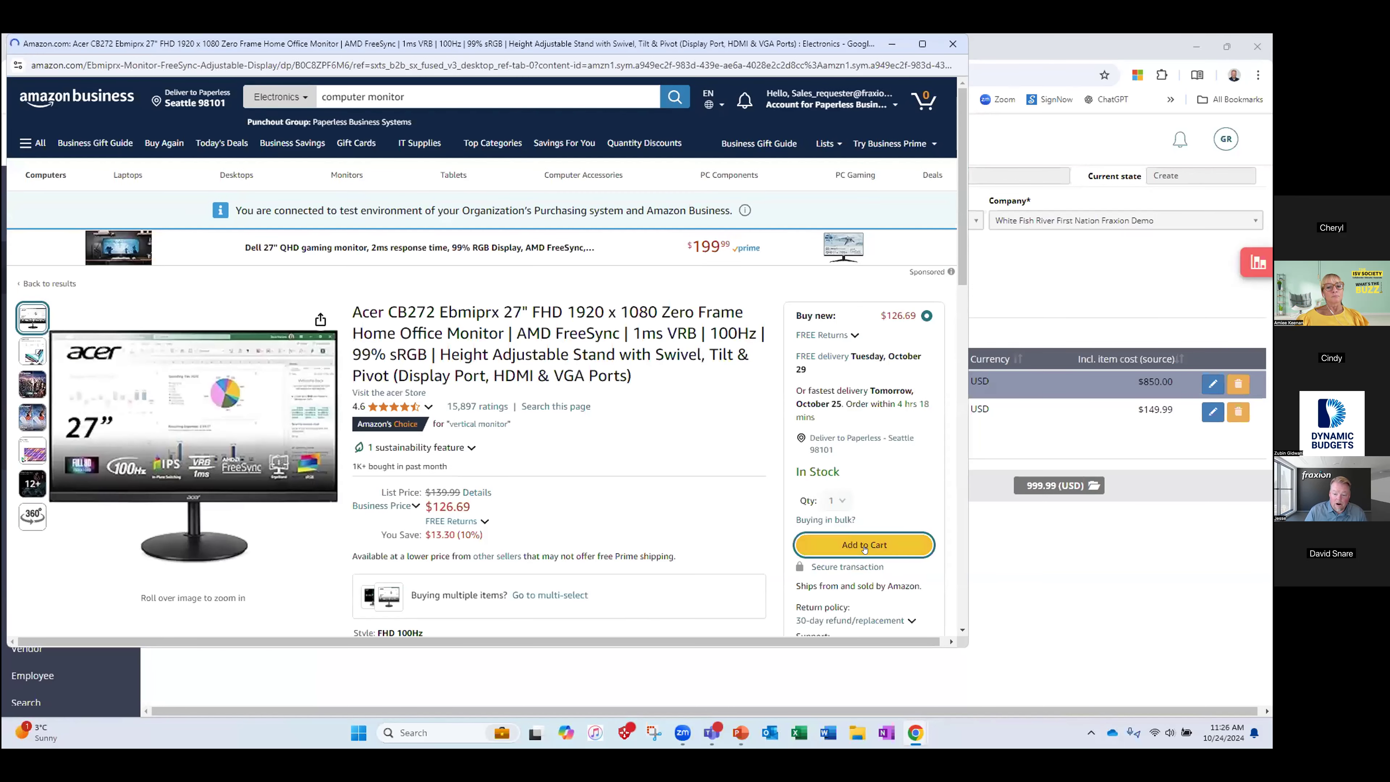
{"action": "left_click", "coordinate": [935, 99]}
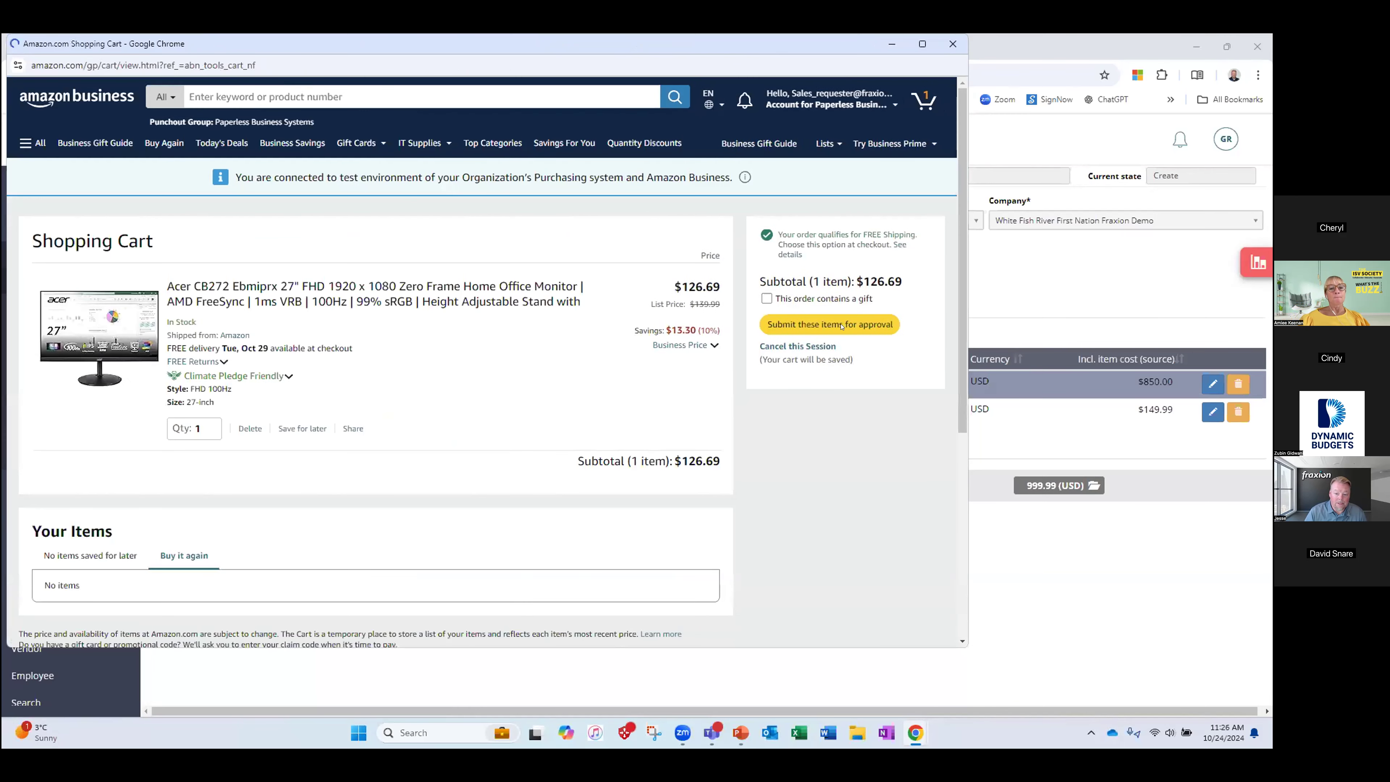
{"action": "left_click", "coordinate": [789, 324]}
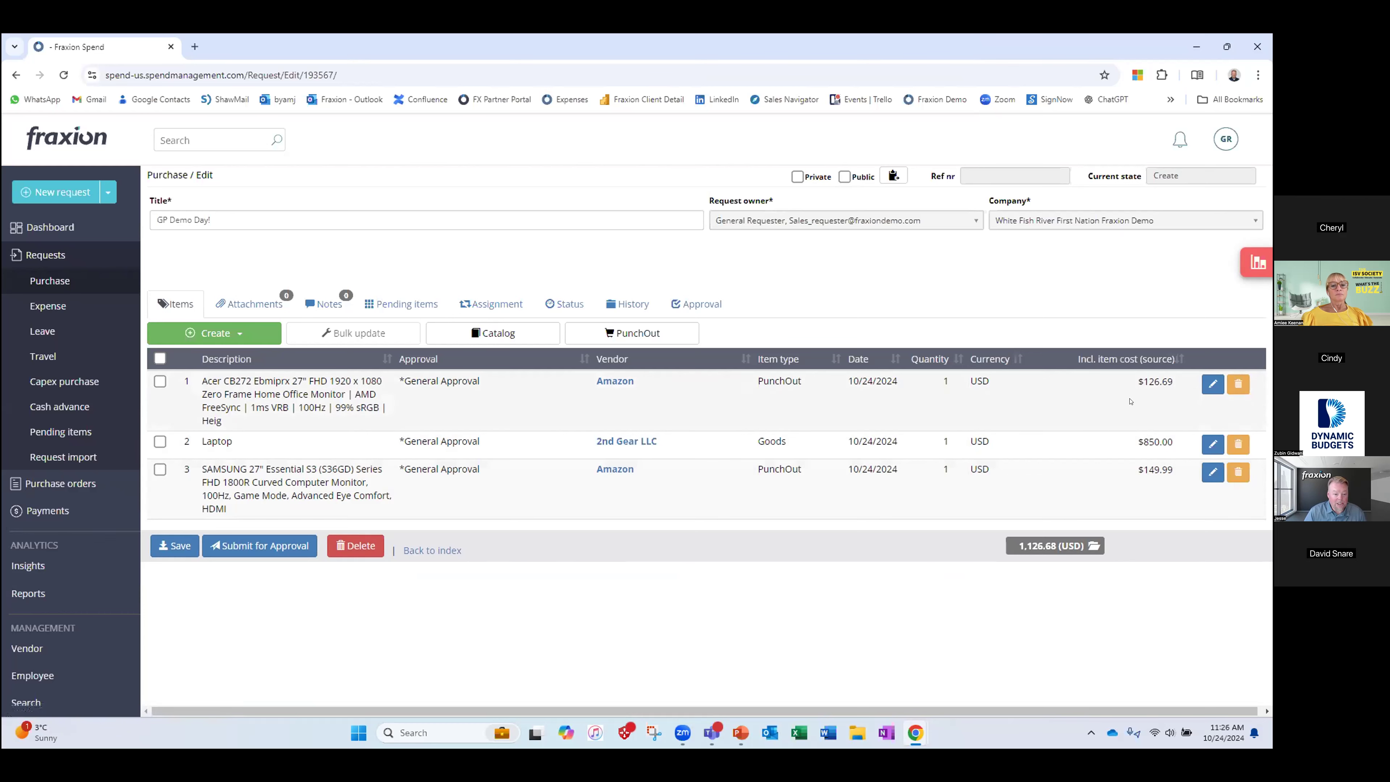
- Review the Acer monitor item's details in the purchase request and save the item
{"action": "left_click", "coordinate": [1220, 386]}
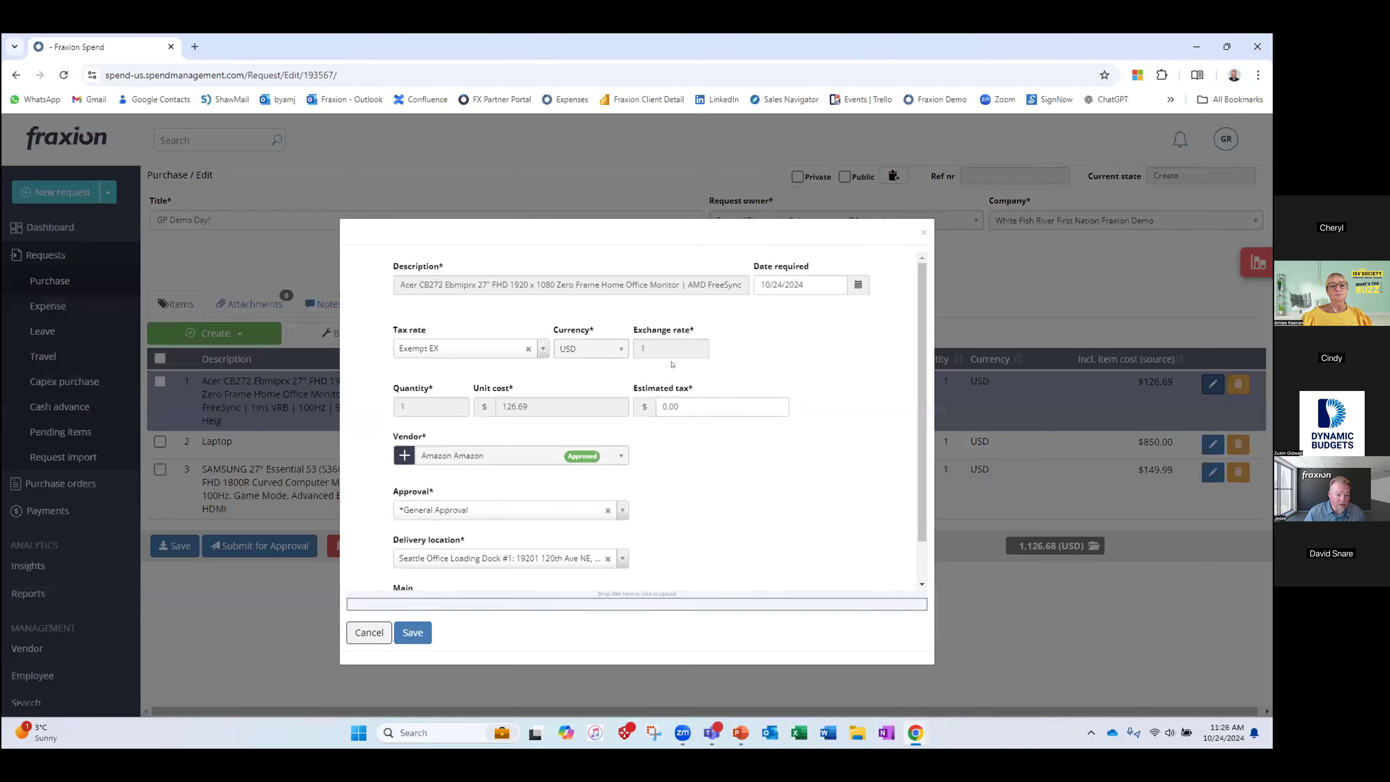
{"action": "scroll", "coordinate": [493, 493], "scroll_direction": "down", "scroll_amount": 2}
{"action": "left_click", "coordinate": [418, 638]}
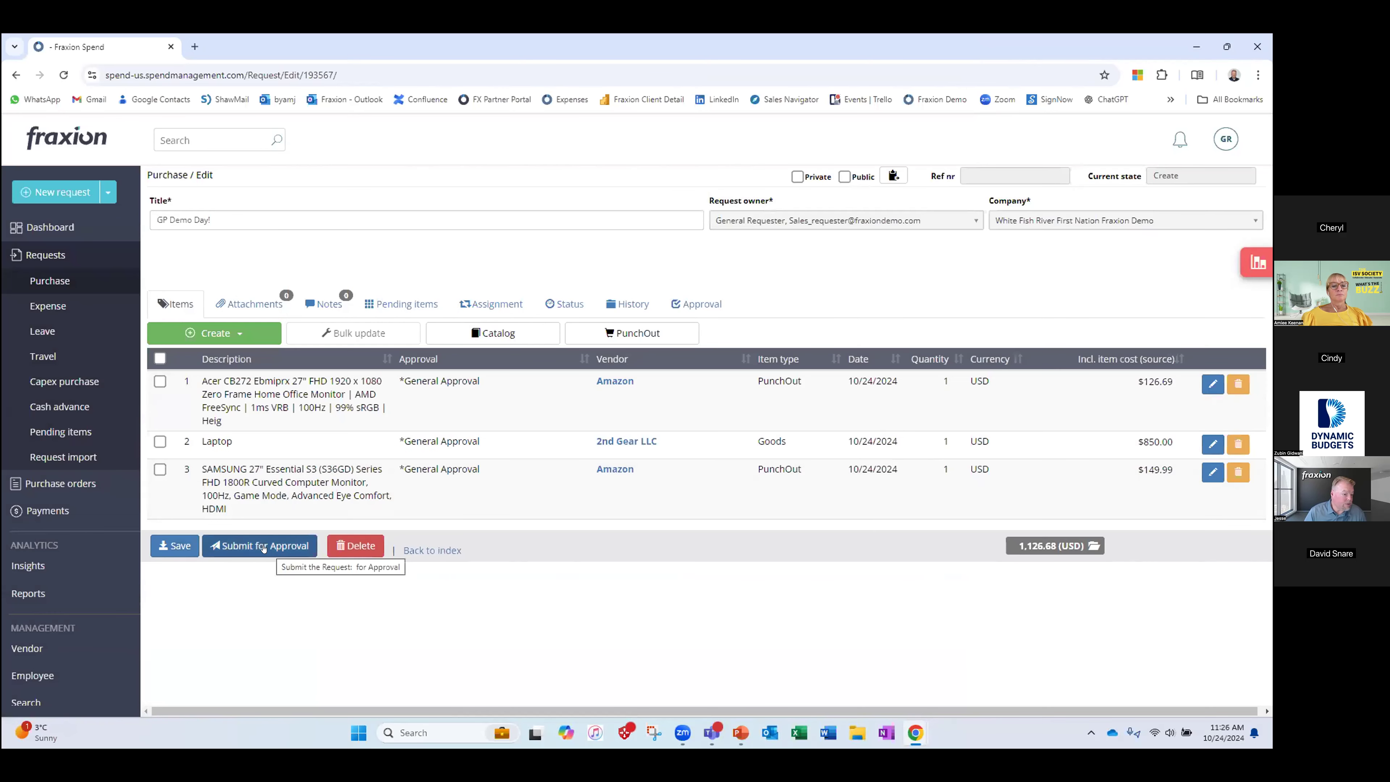
- List the expense requests and open the one titled "travel to seattle"
{"action": "left_click", "coordinate": [56, 309]}
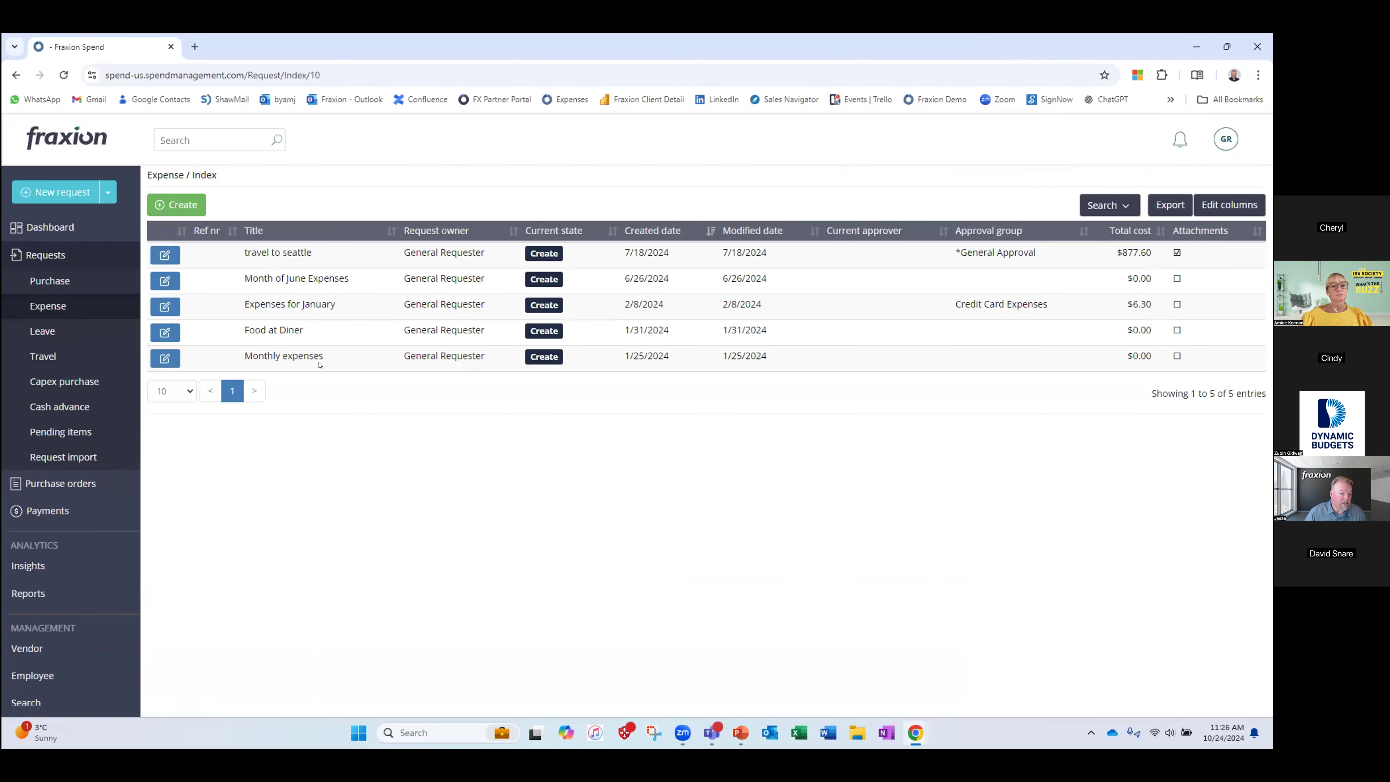
{"action": "left_click", "coordinate": [166, 254]}
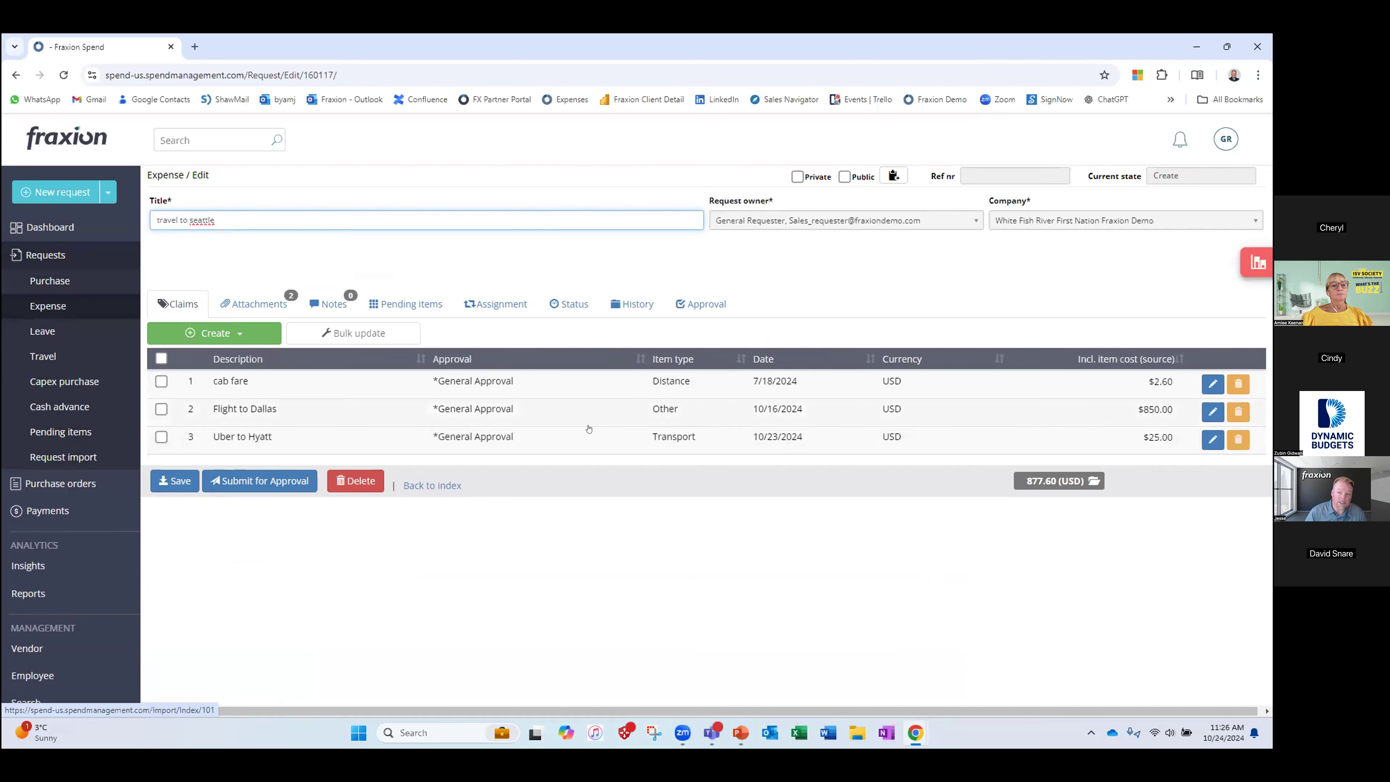
- Log off the requester account and log in with the department approver's saved email and password
{"action": "left_click", "coordinate": [1216, 144]}
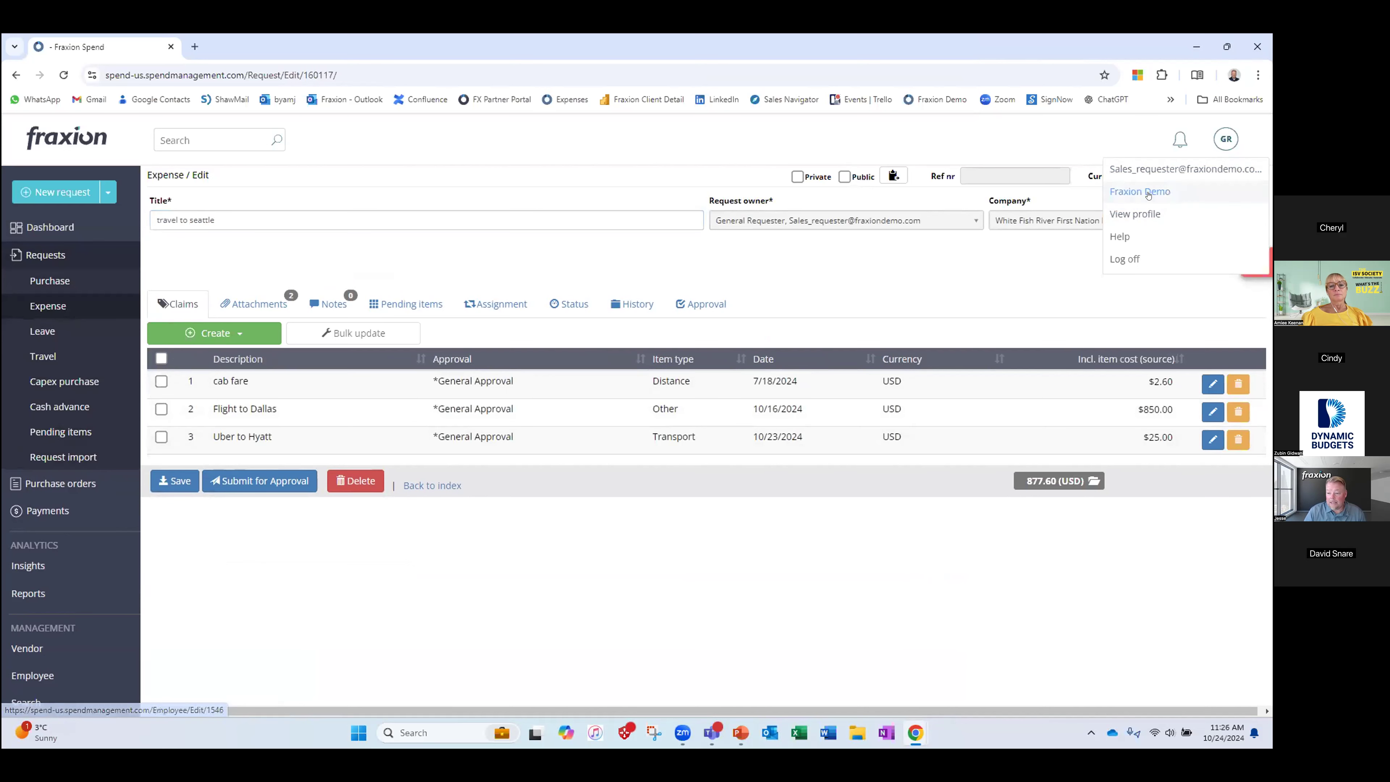
{"action": "left_click", "coordinate": [1125, 253]}
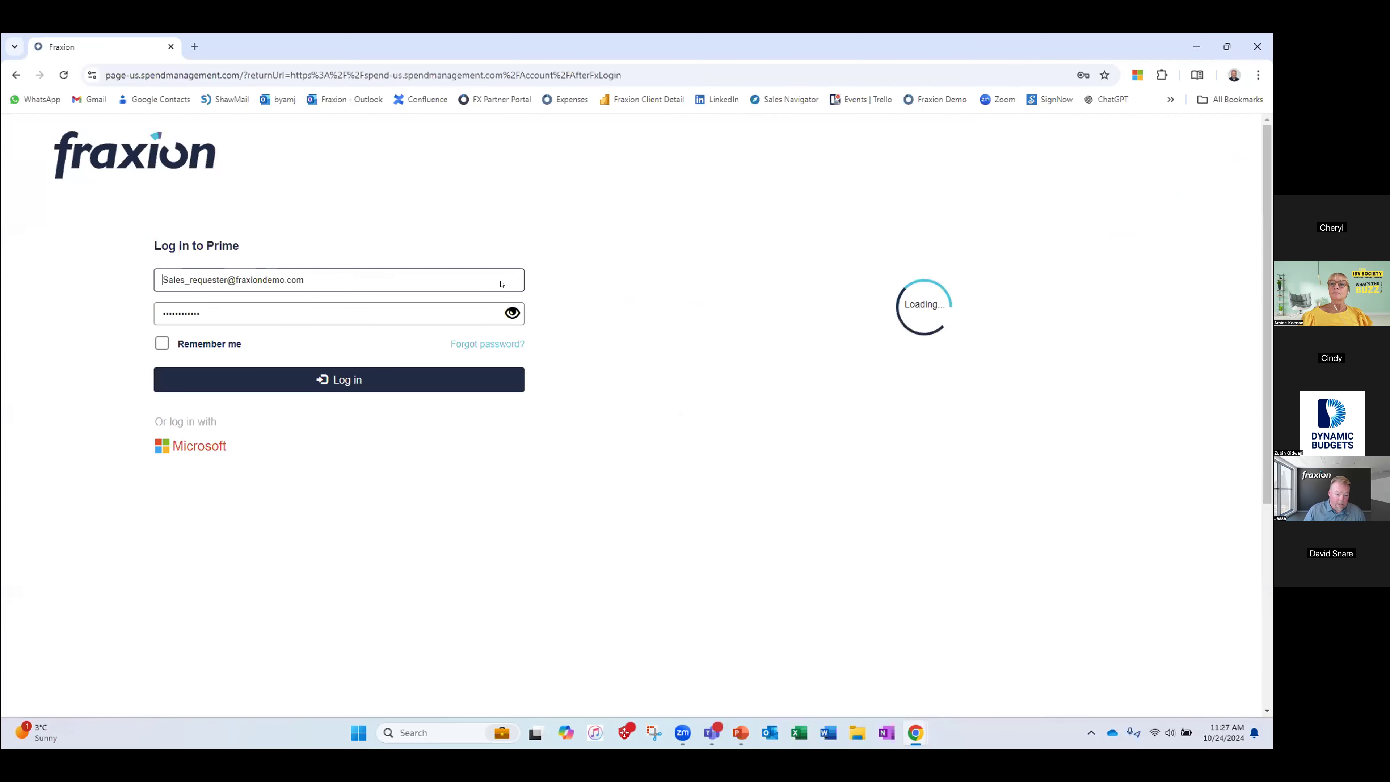
{"action": "left_click", "coordinate": [311, 280]}
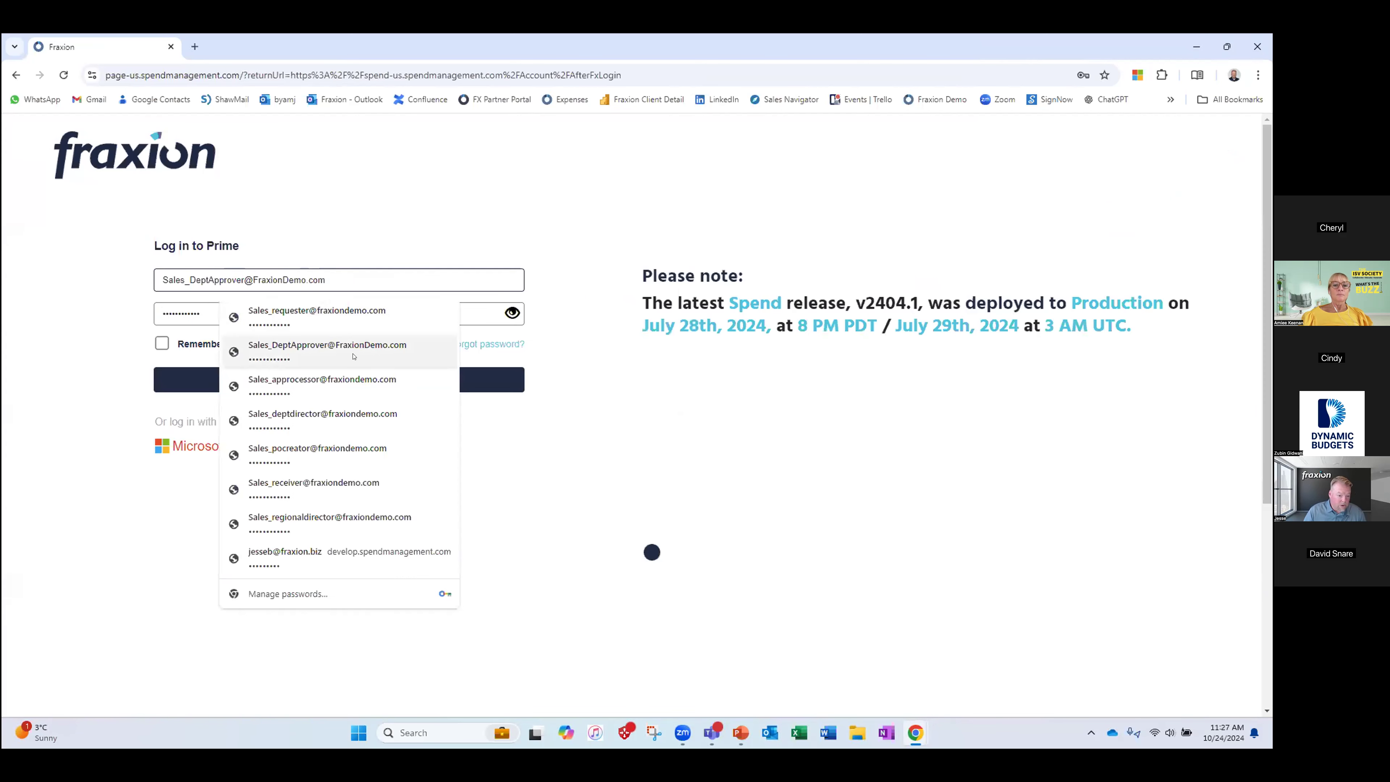
{"action": "left_click", "coordinate": [367, 345]}
{"action": "left_click", "coordinate": [346, 379]}
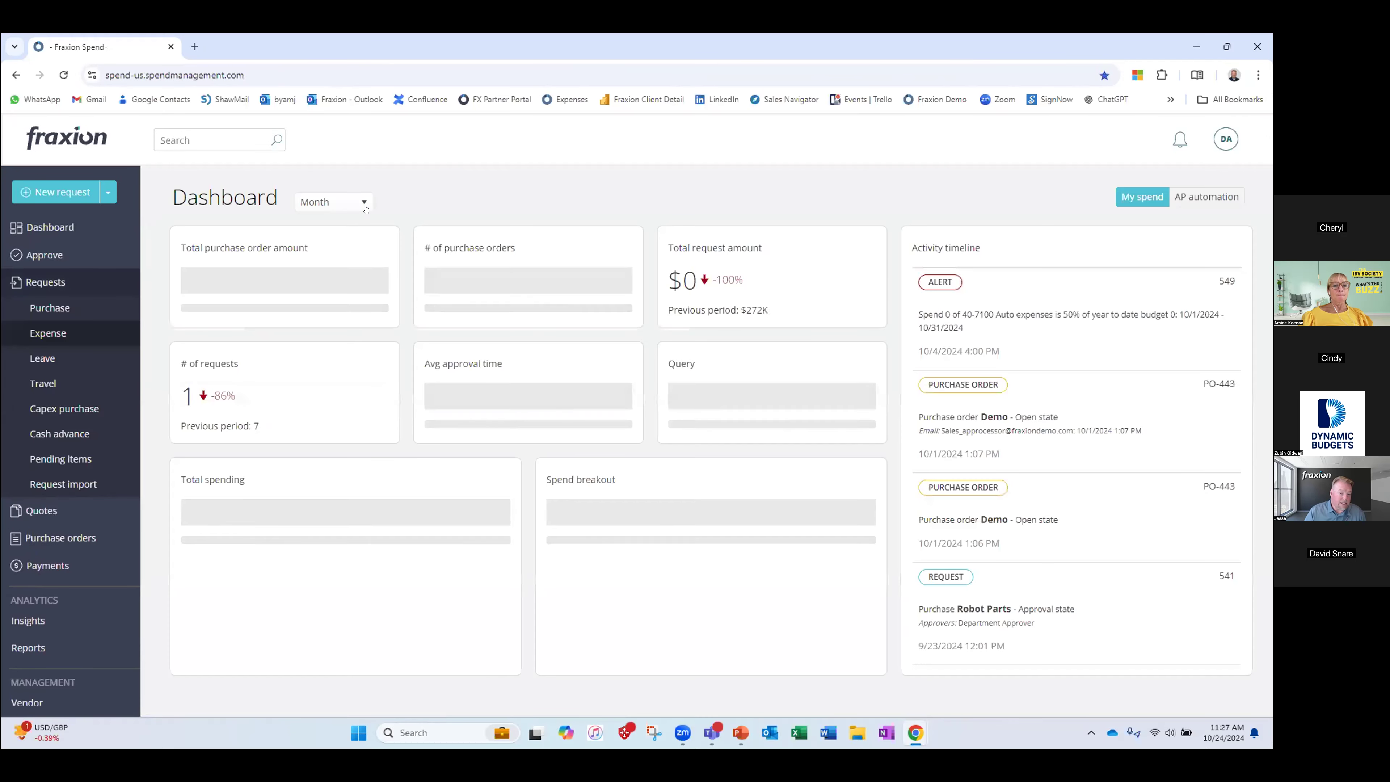
- Set the dashboard period to Year and list the open purchase orders
{"action": "left_click", "coordinate": [334, 201]}
{"action": "left_click", "coordinate": [344, 260]}
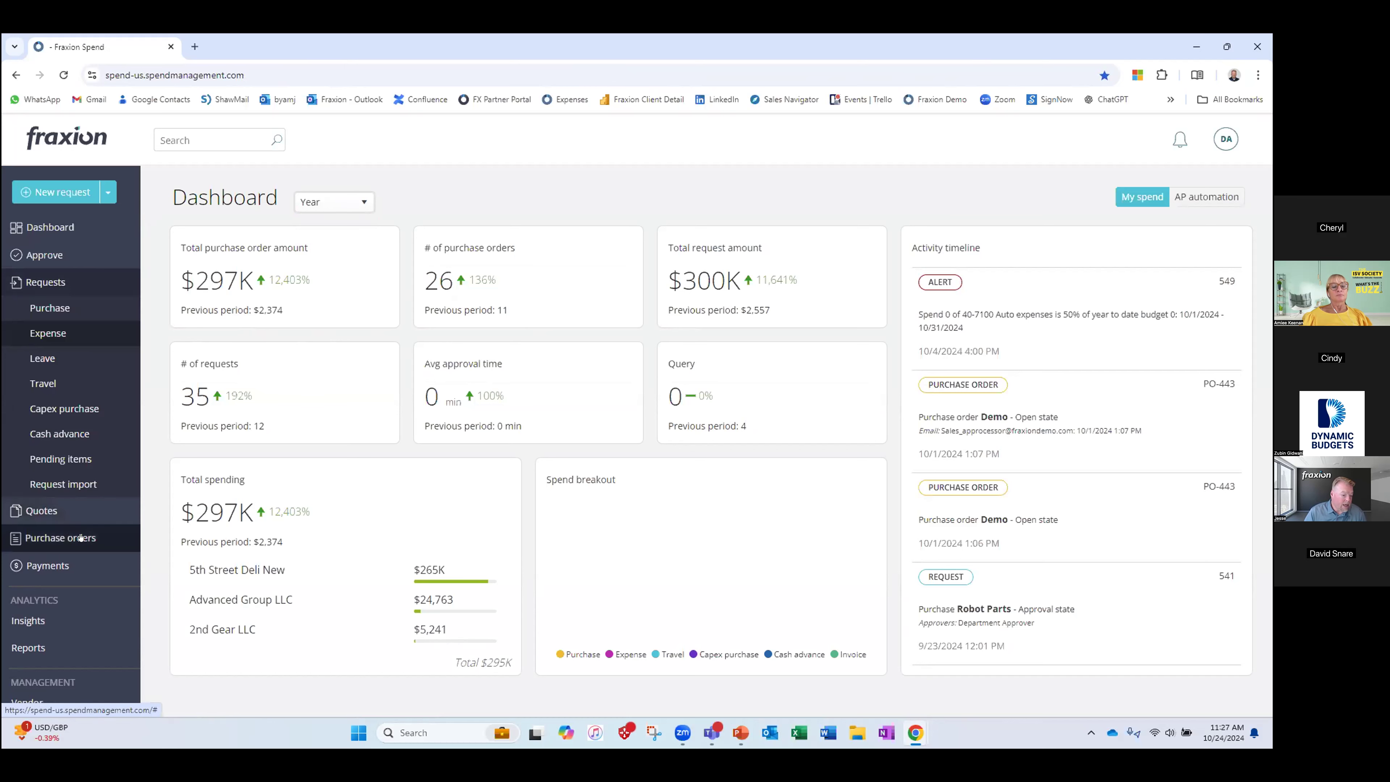
{"action": "left_click", "coordinate": [76, 537]}
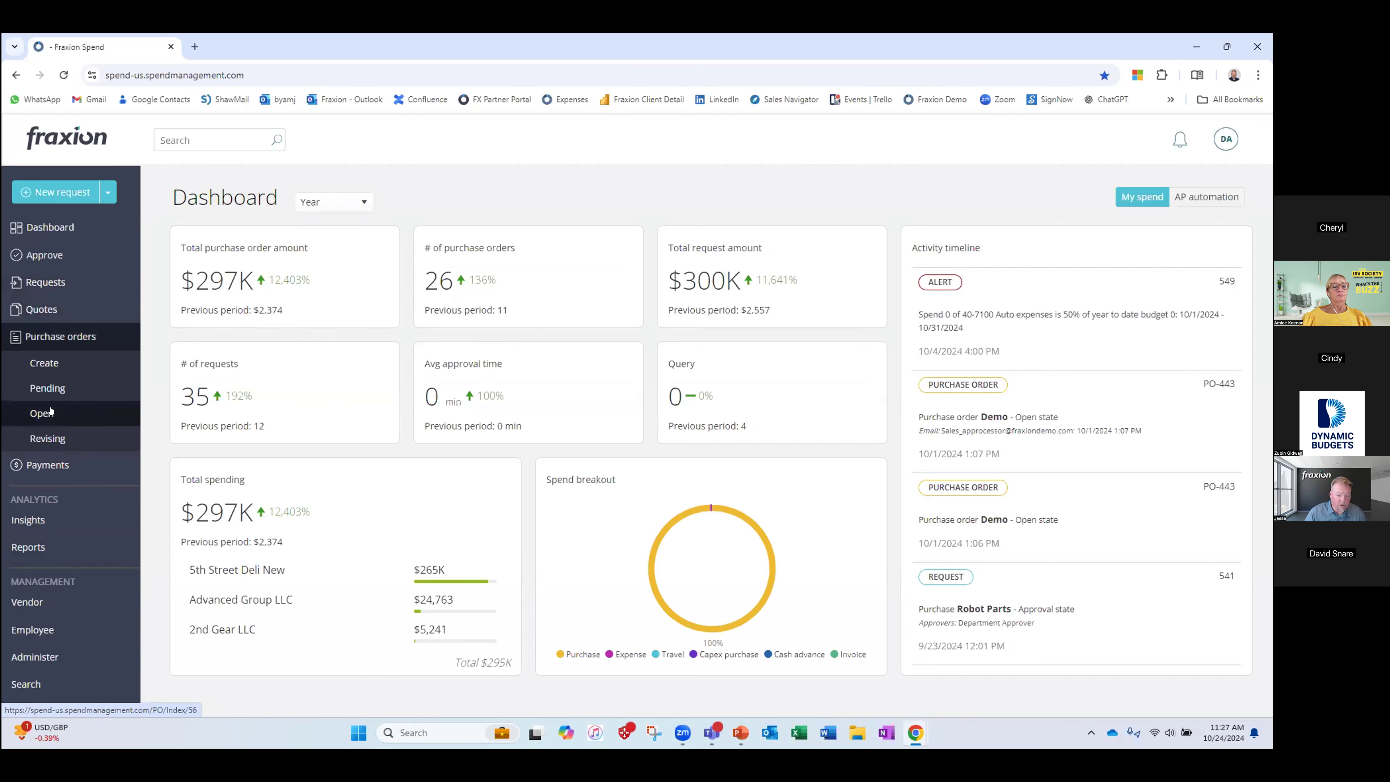
{"action": "left_click", "coordinate": [50, 411]}
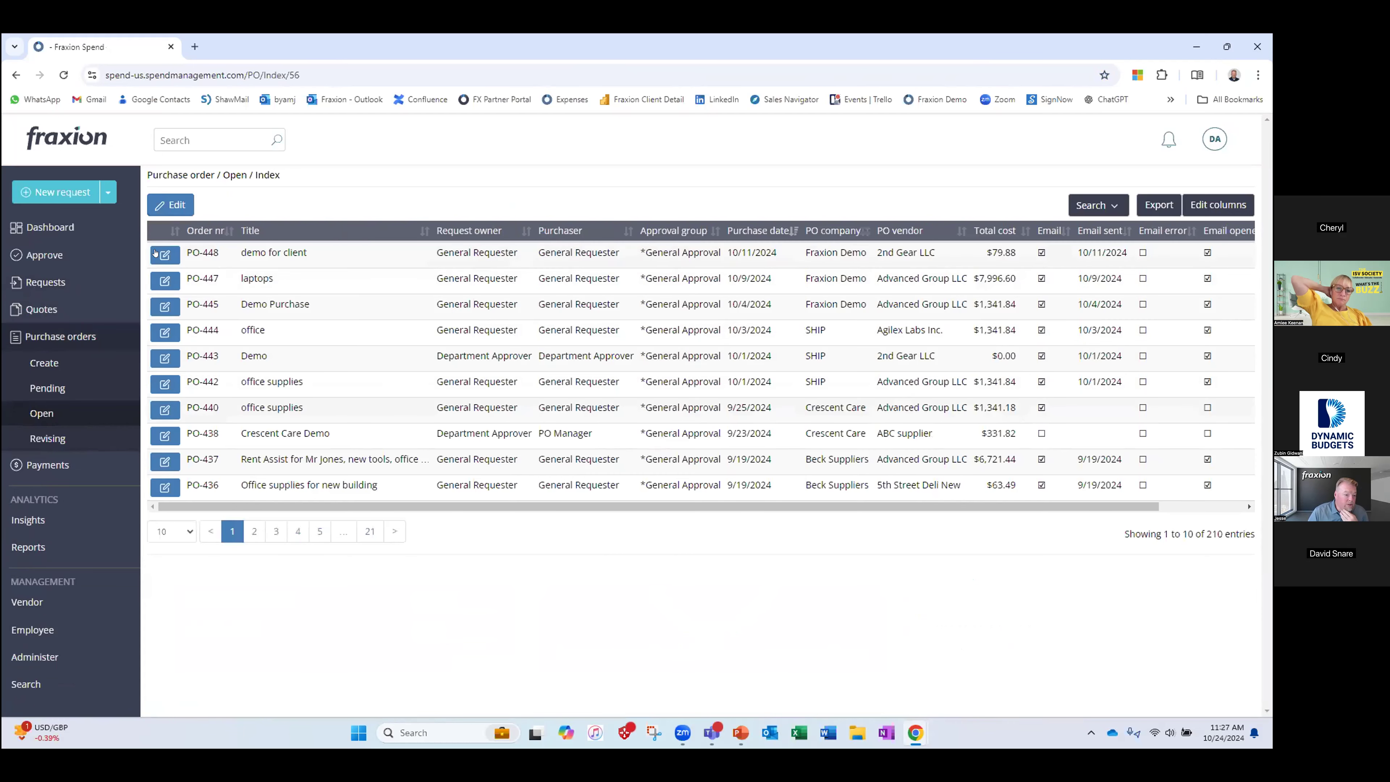
- Open the purchase order titled "demo for client" and examine the receipt details and attached file of its black toner item
{"action": "left_click", "coordinate": [156, 251]}
{"action": "scroll", "coordinate": [369, 314], "scroll_direction": "down", "scroll_amount": 1}
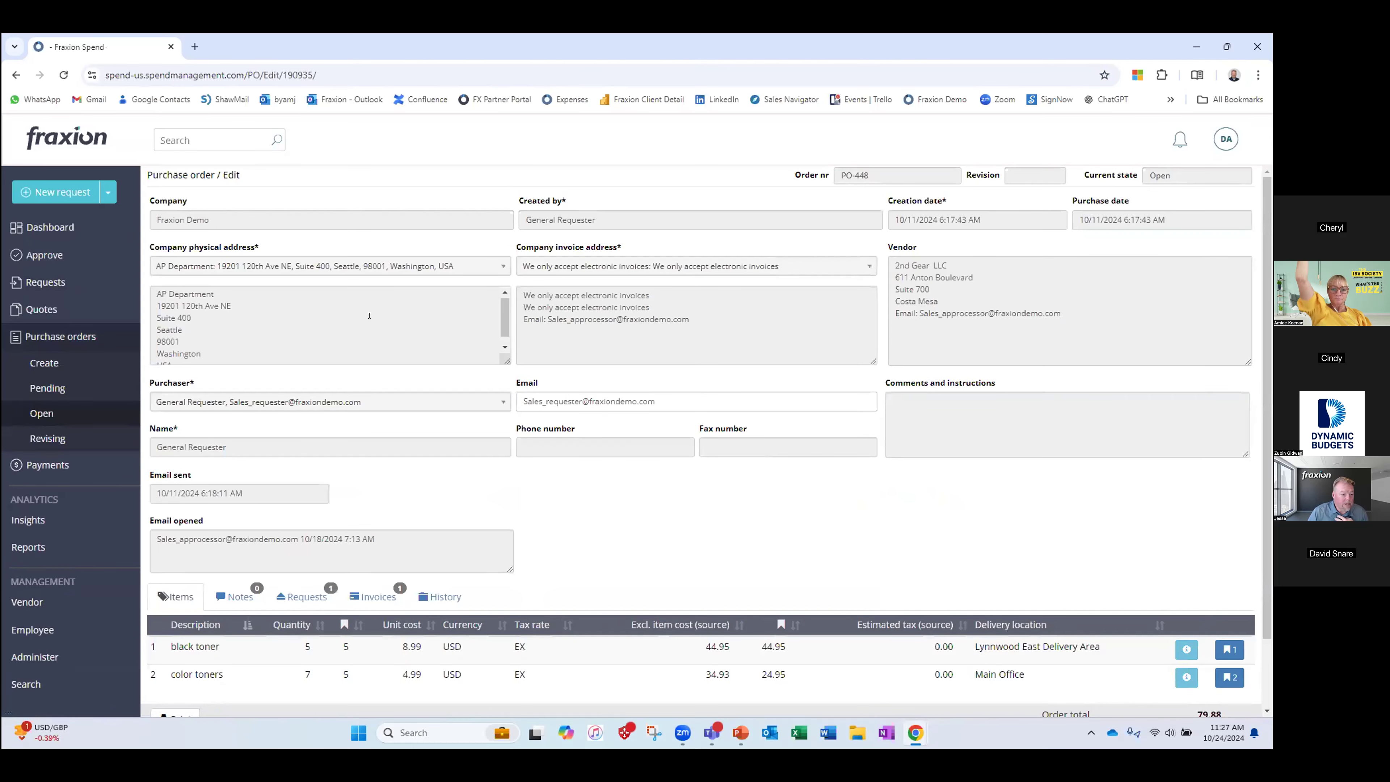
{"action": "scroll", "coordinate": [607, 421], "scroll_direction": "down", "scroll_amount": 2}
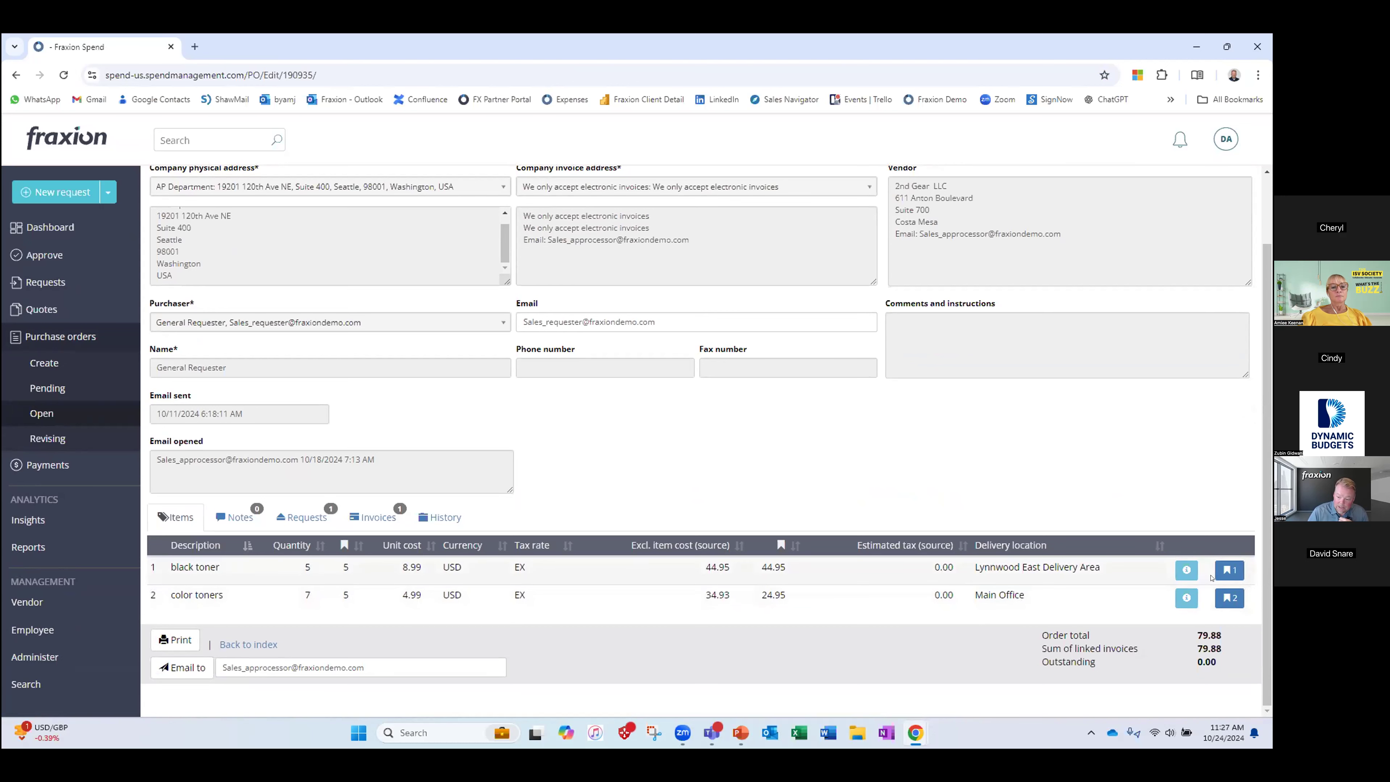
{"action": "left_click", "coordinate": [663, 561]}
{"action": "scroll", "coordinate": [663, 560], "scroll_direction": "down", "scroll_amount": 1}
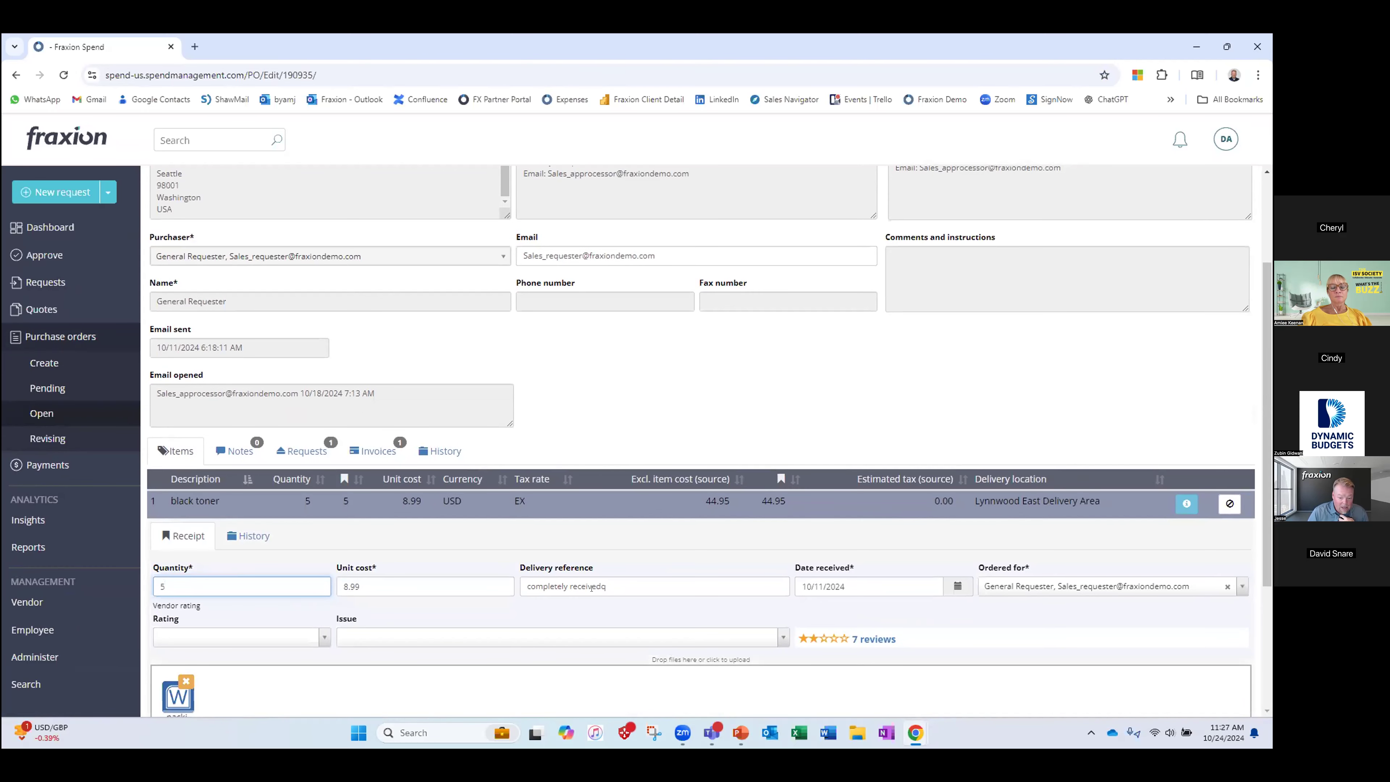
{"action": "scroll", "coordinate": [611, 587], "scroll_direction": "down", "scroll_amount": 2}
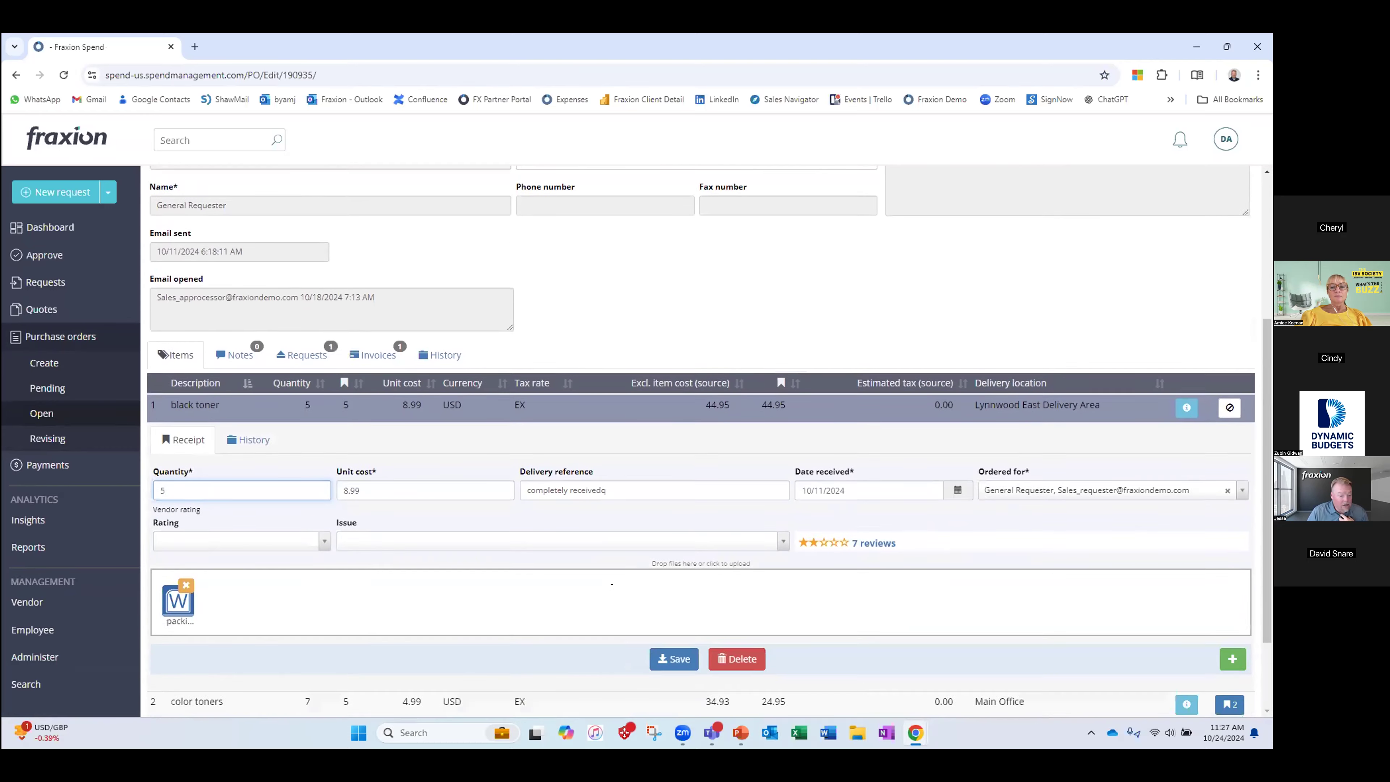
{"action": "mouse_move", "coordinate": [176, 565]}
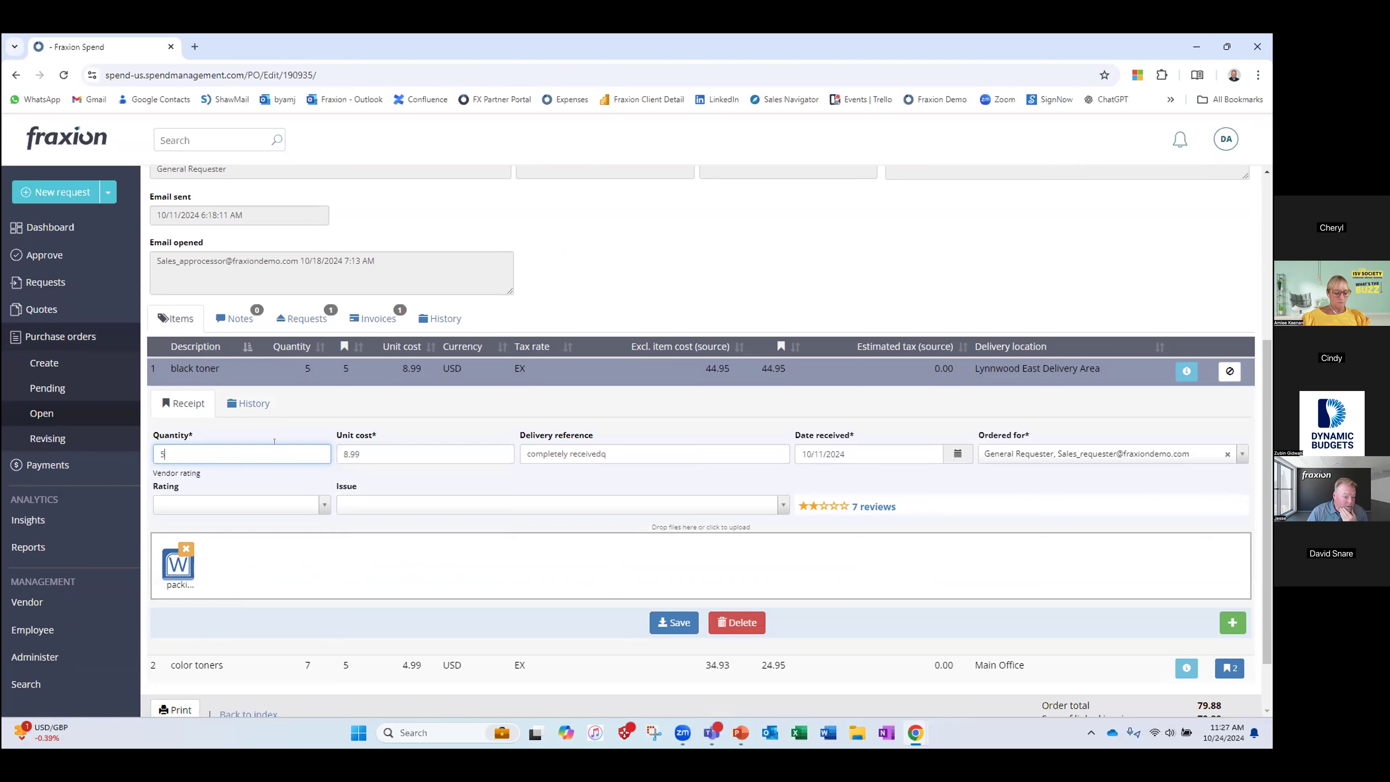
- Return to the open purchase orders, look through the revising ones, and list the open ones again
{"action": "left_click", "coordinate": [59, 408]}
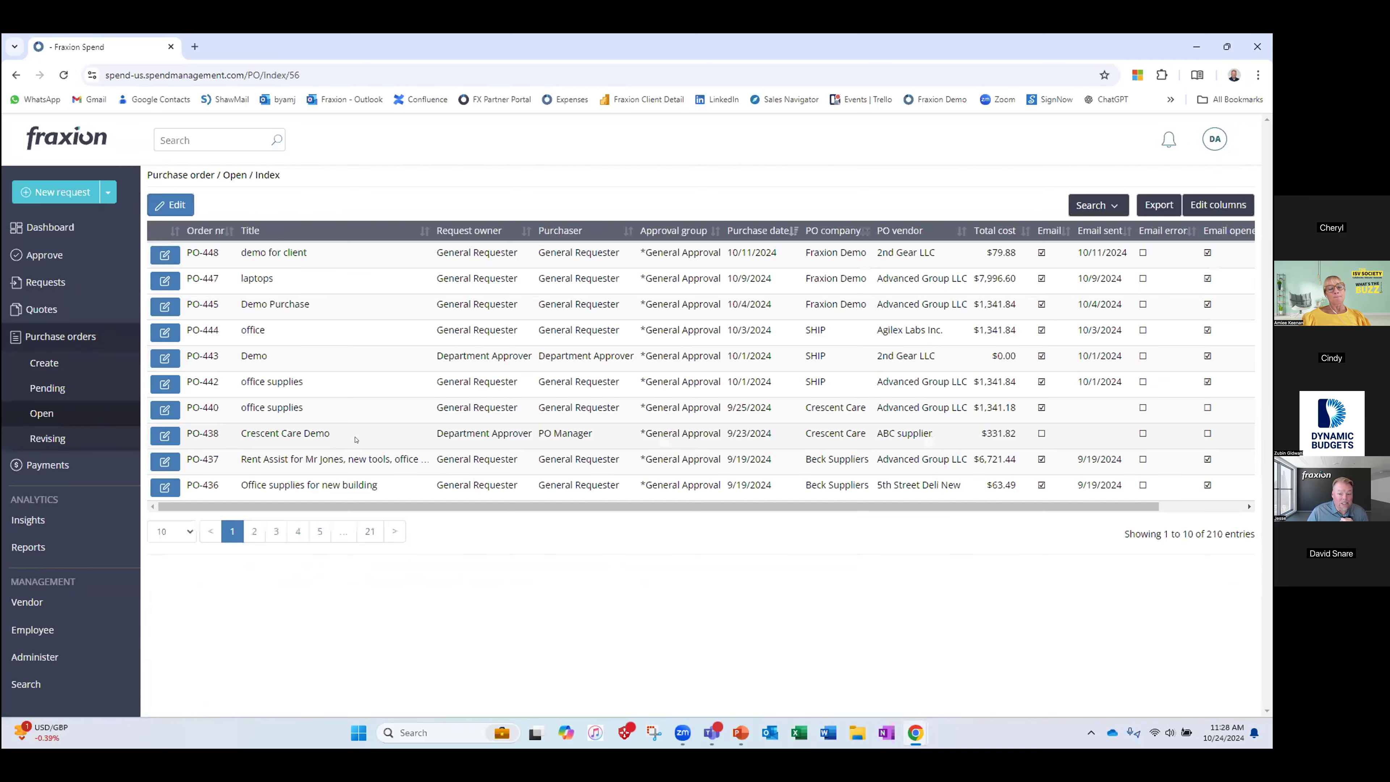
{"action": "left_click", "coordinate": [57, 441]}
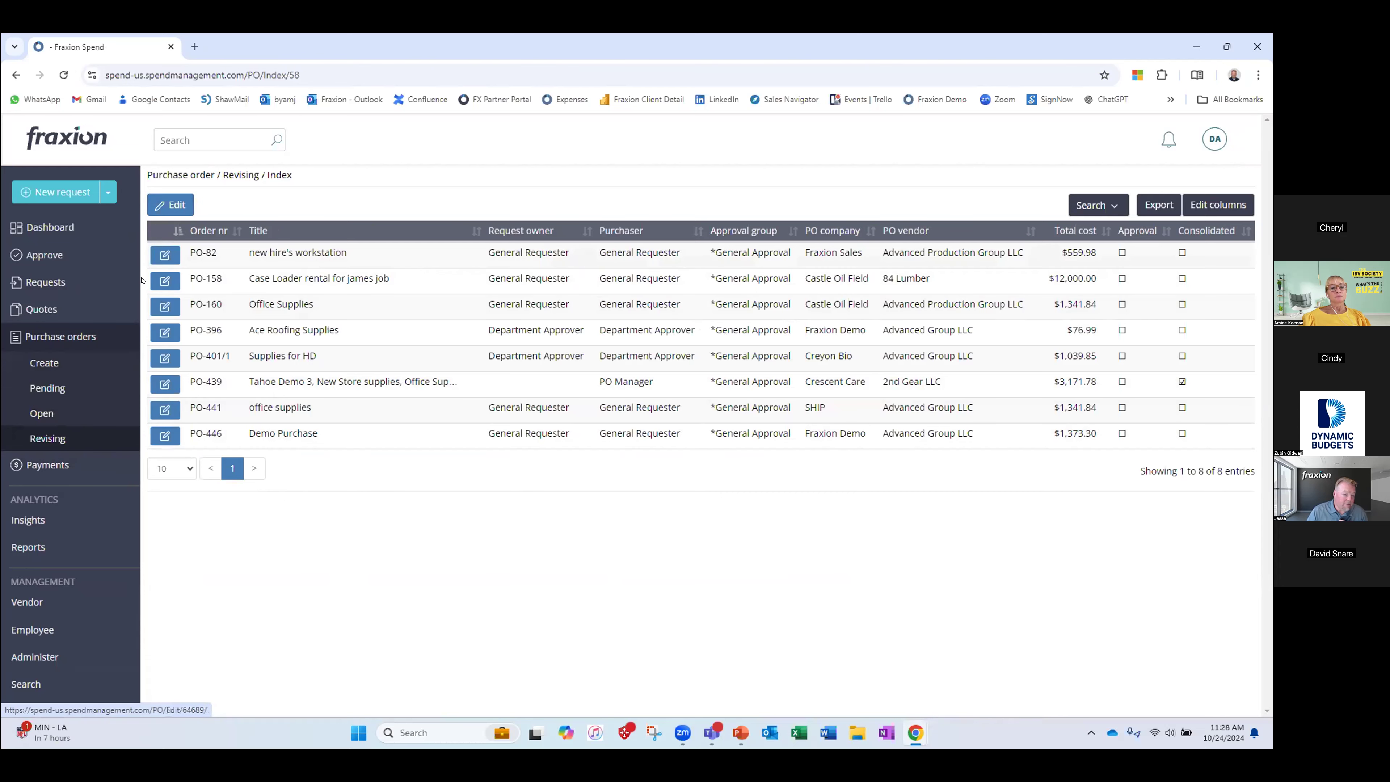
{"action": "left_click", "coordinate": [44, 413]}
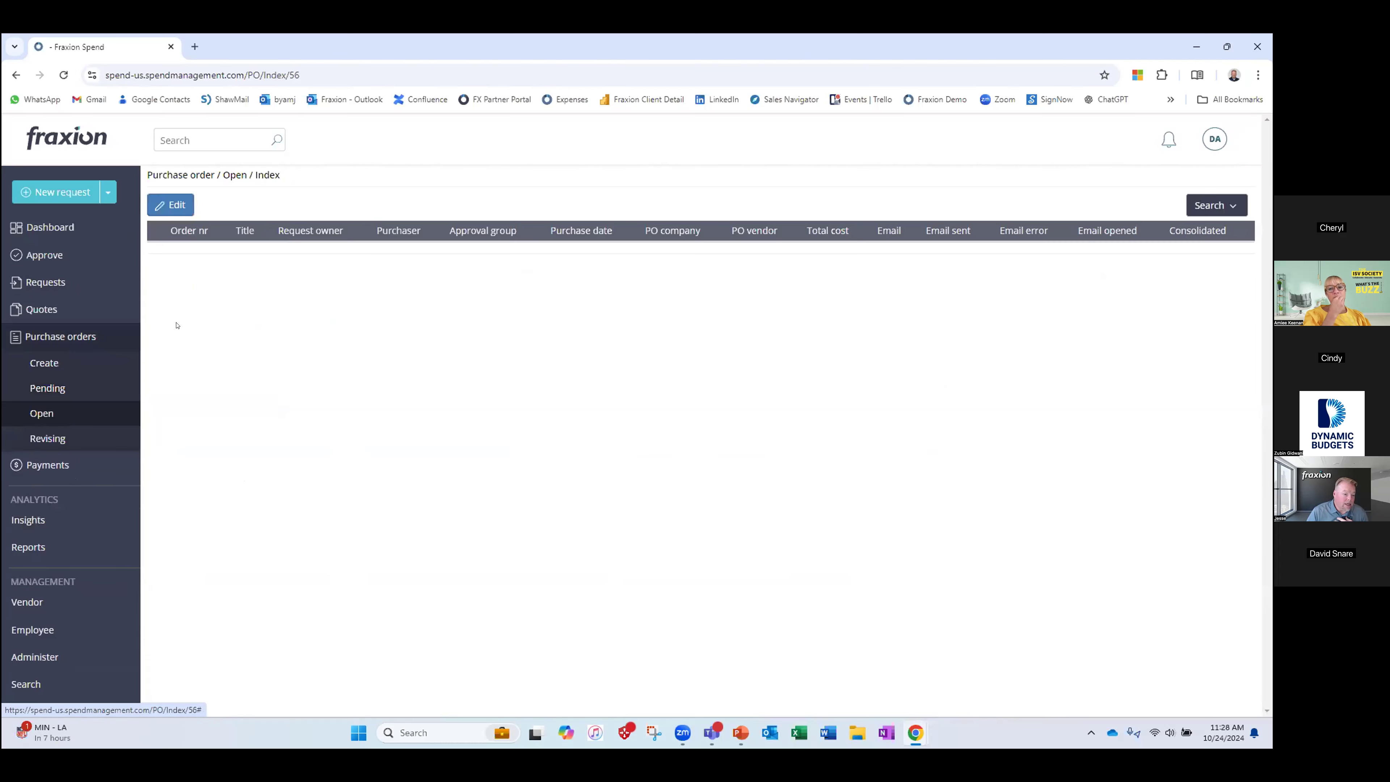
- Open the "demo for client" purchase order, view its printable PDF down to the items, and return to the order
{"action": "left_click", "coordinate": [157, 260]}
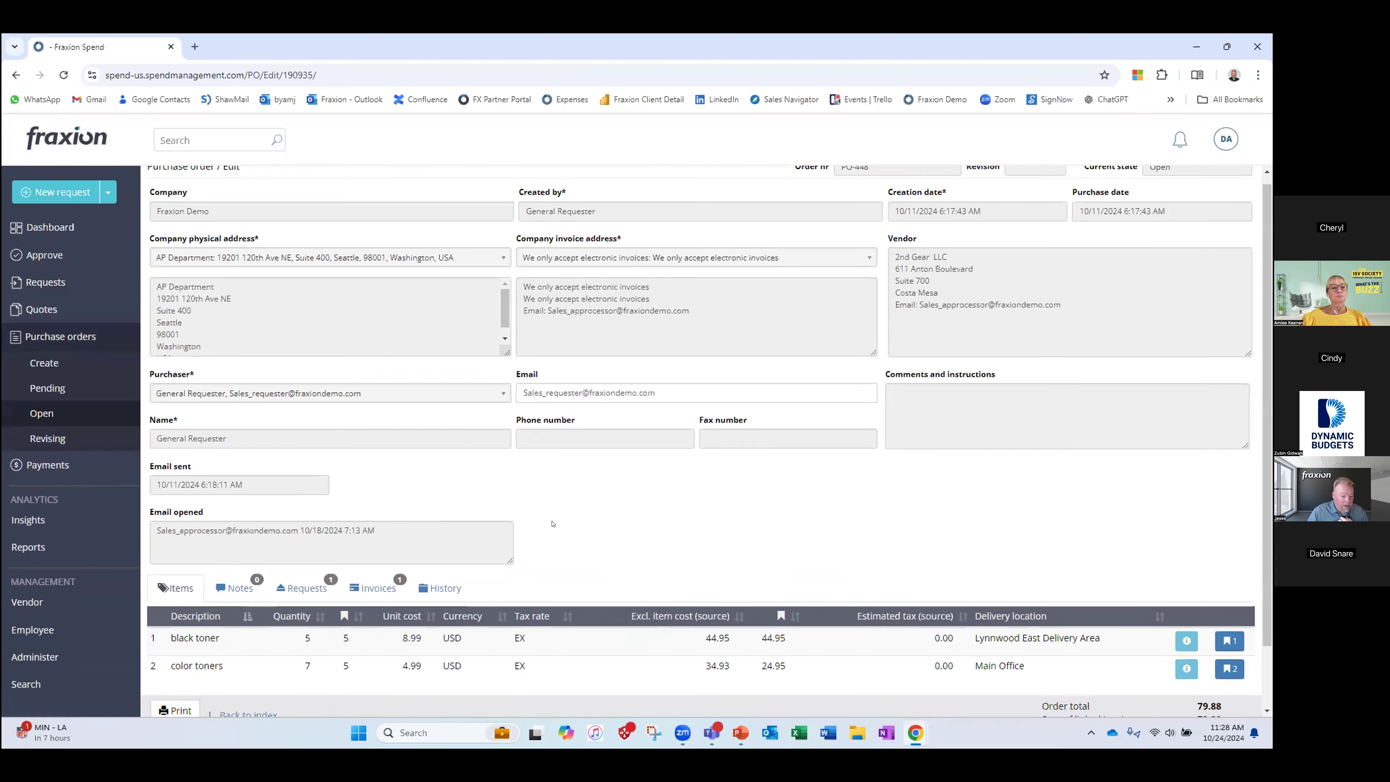
{"action": "scroll", "coordinate": [552, 524], "scroll_direction": "down", "scroll_amount": 2}
{"action": "left_click", "coordinate": [187, 641]}
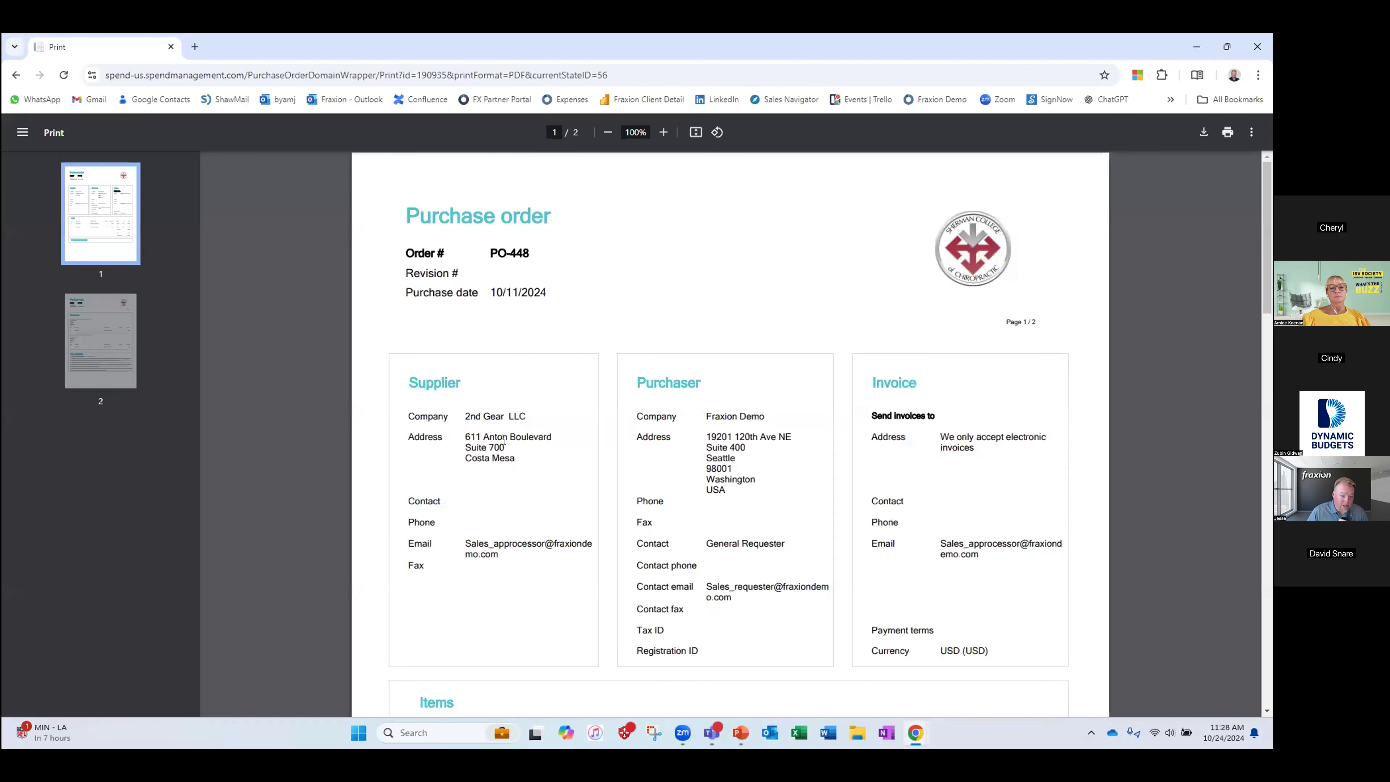
{"action": "scroll", "coordinate": [390, 505], "scroll_direction": "down", "scroll_amount": 15}
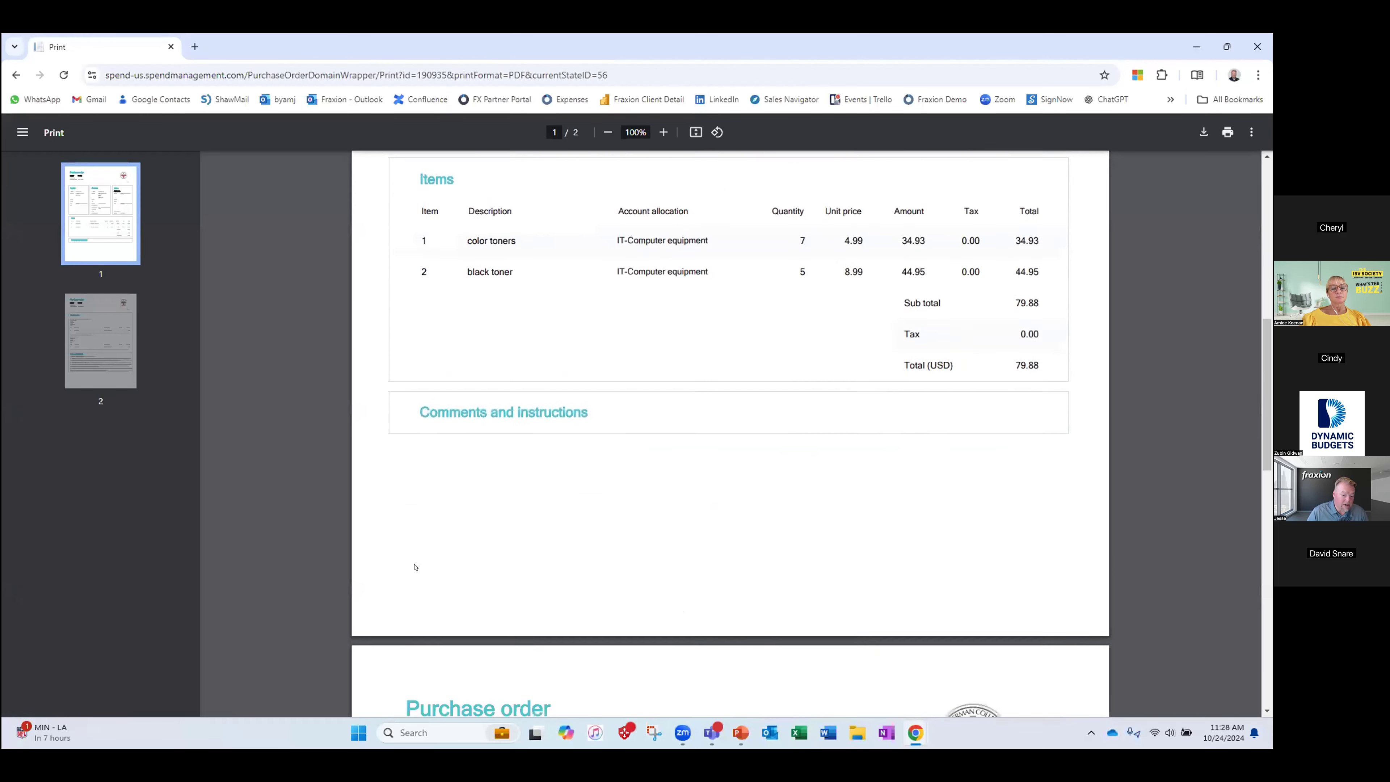
{"action": "left_click", "coordinate": [16, 74]}
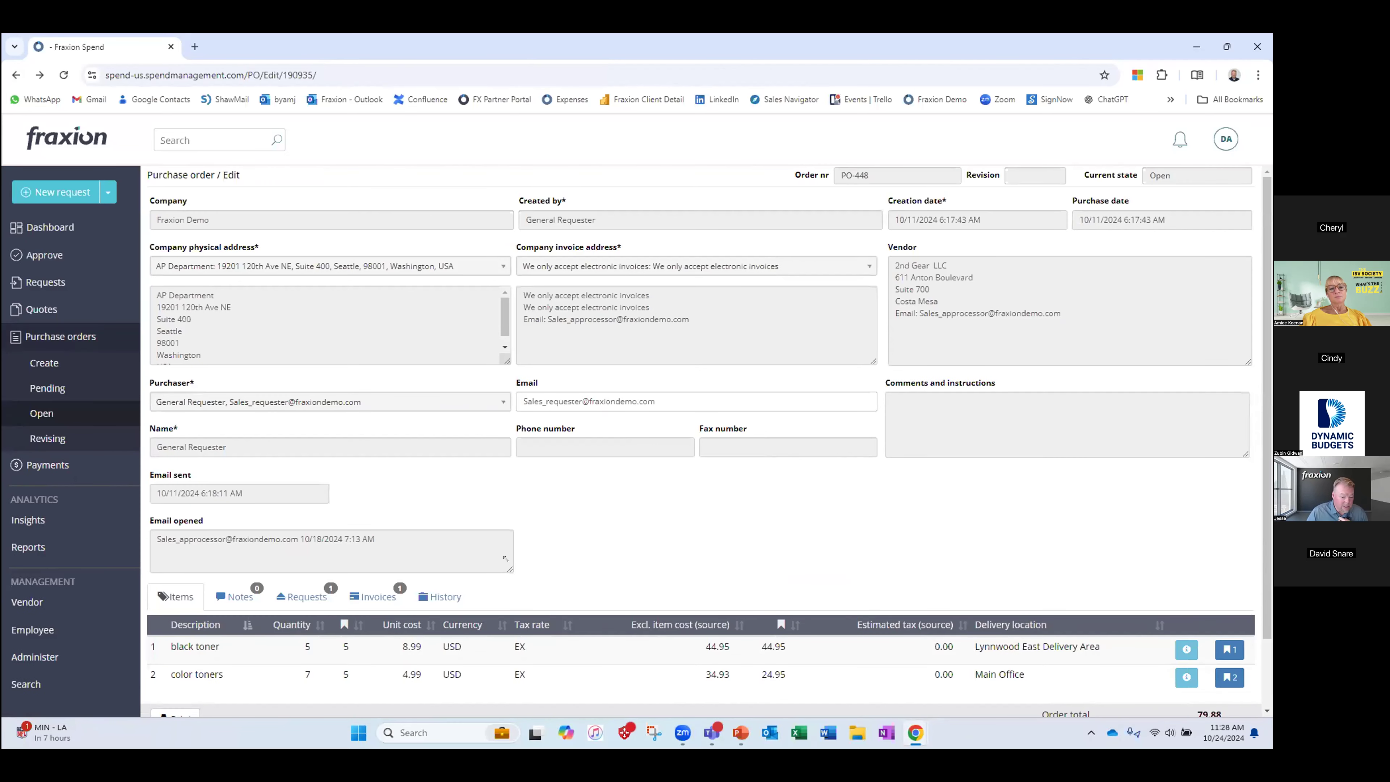
- Review the purchase order's linked invoices and its activity history
{"action": "scroll", "coordinate": [443, 548], "scroll_direction": "down", "scroll_amount": 2}
{"action": "left_click", "coordinate": [365, 517]}
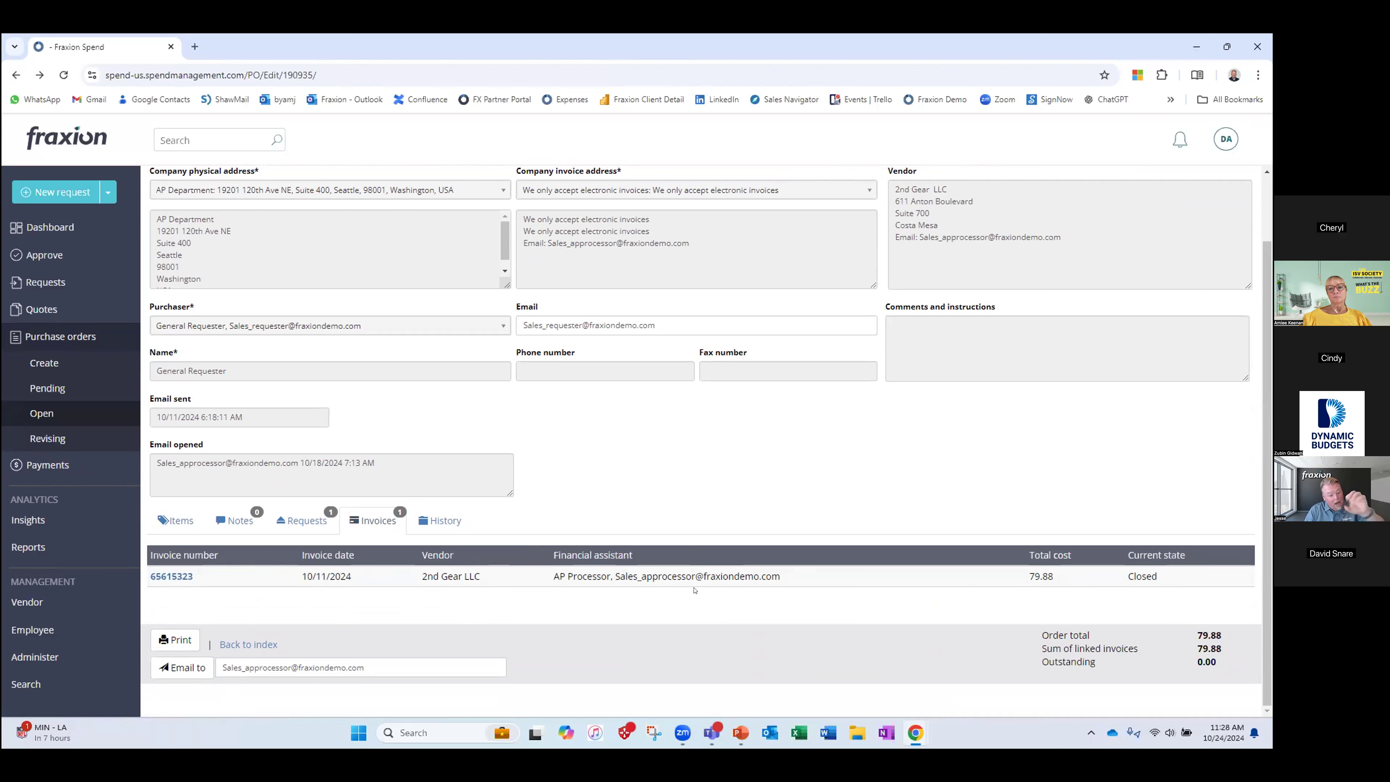
{"action": "left_click", "coordinate": [439, 518]}
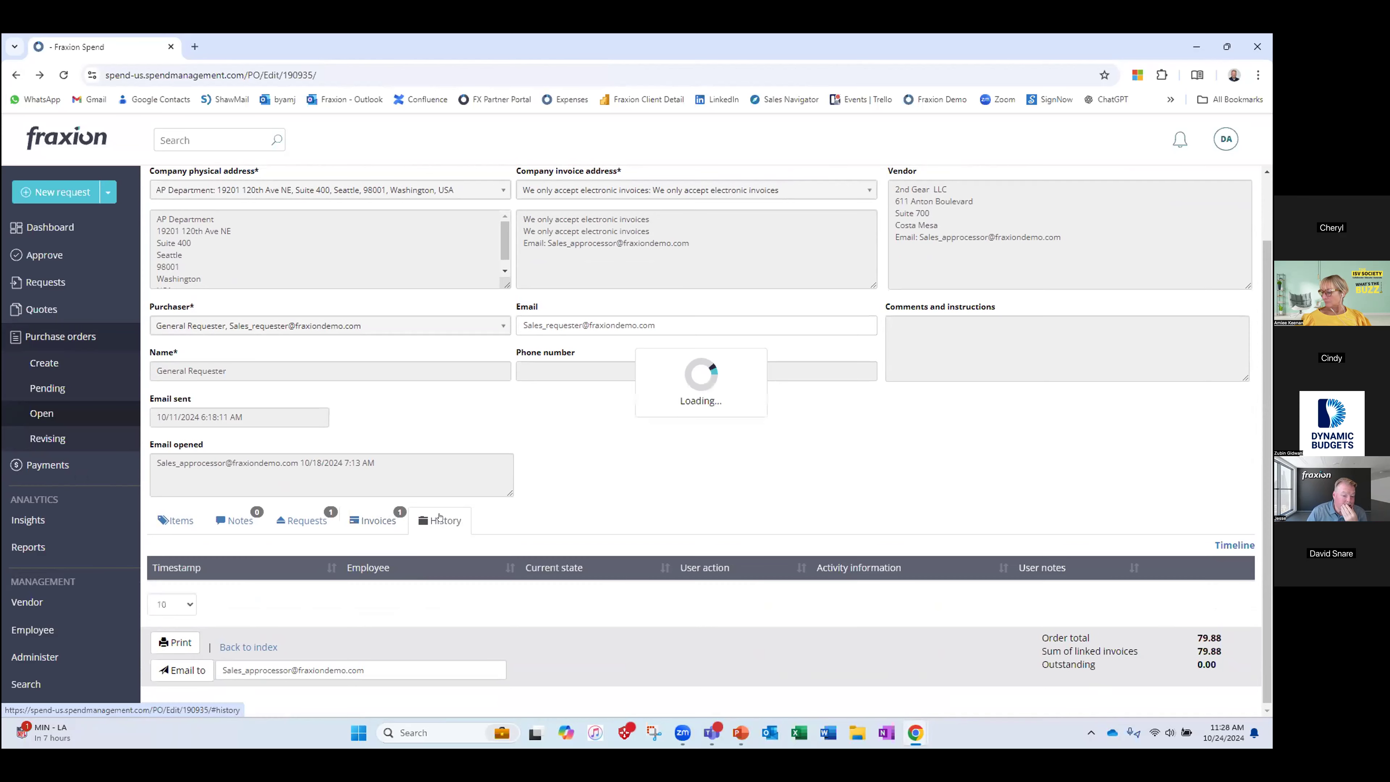
{"action": "scroll", "coordinate": [577, 503], "scroll_direction": "down", "scroll_amount": 4}
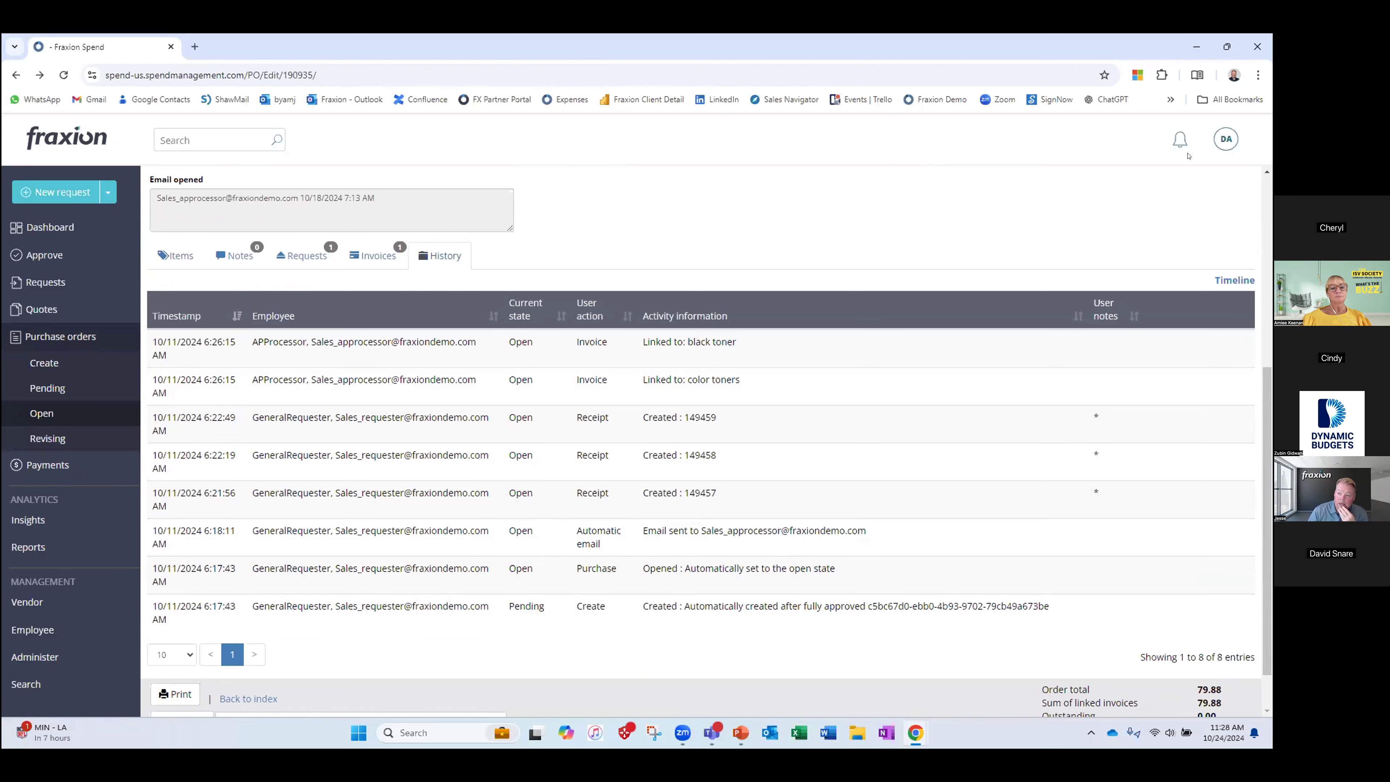
- Log off the department approver account and log in with the AP processor's saved email and password
{"action": "left_click", "coordinate": [1224, 143]}
{"action": "left_click", "coordinate": [1107, 263]}
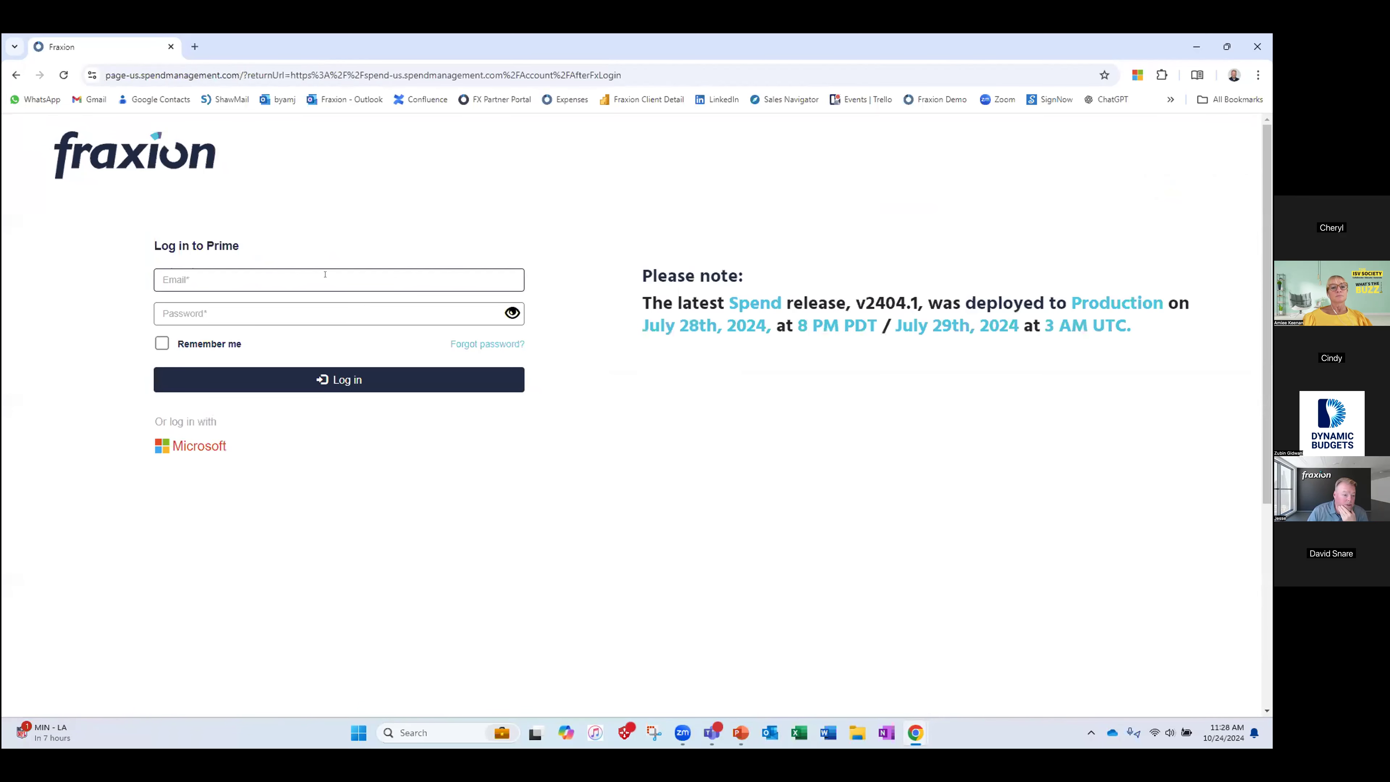
{"action": "left_click", "coordinate": [293, 279]}
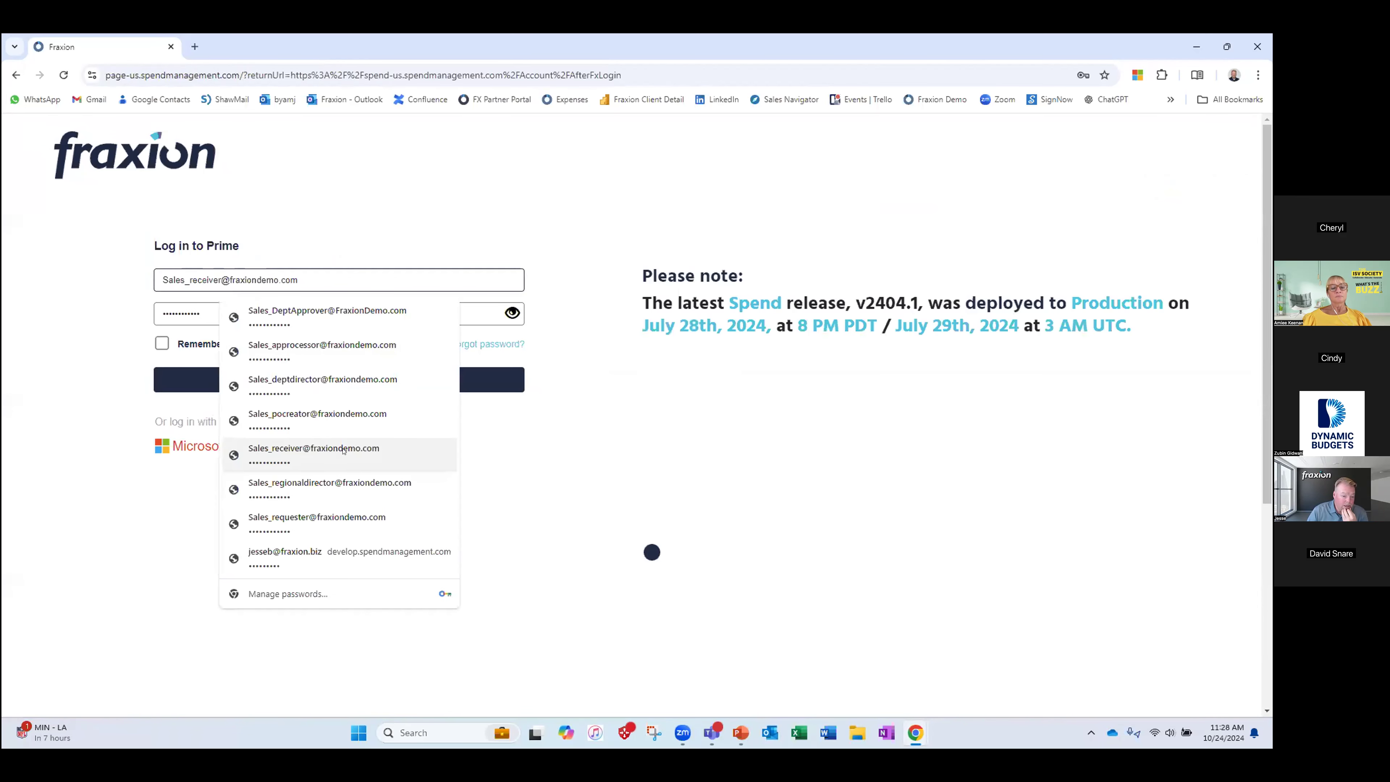
{"action": "left_click", "coordinate": [323, 346]}
{"action": "left_click", "coordinate": [336, 378]}
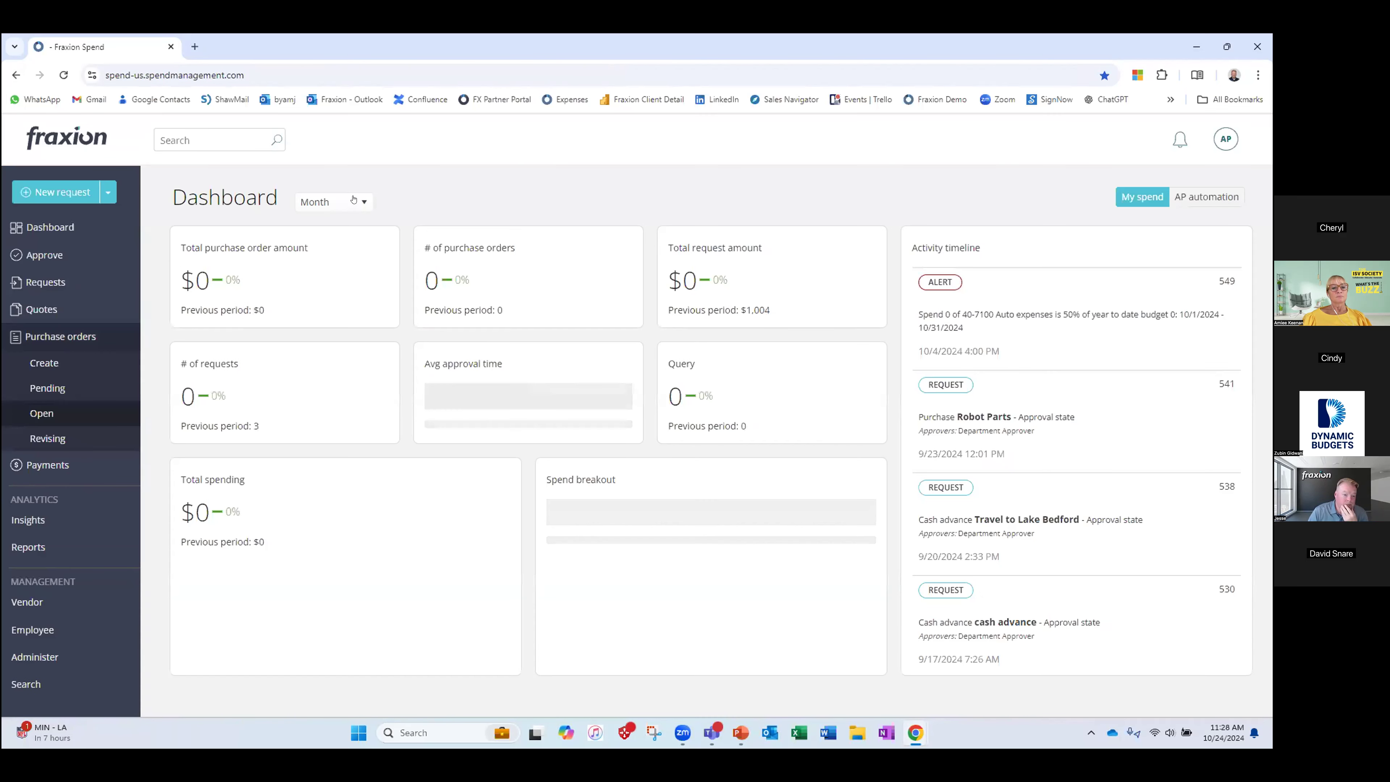
- Set the AP processor's dashboard period to Year and bring up the invoice list
{"action": "left_click", "coordinate": [354, 200]}
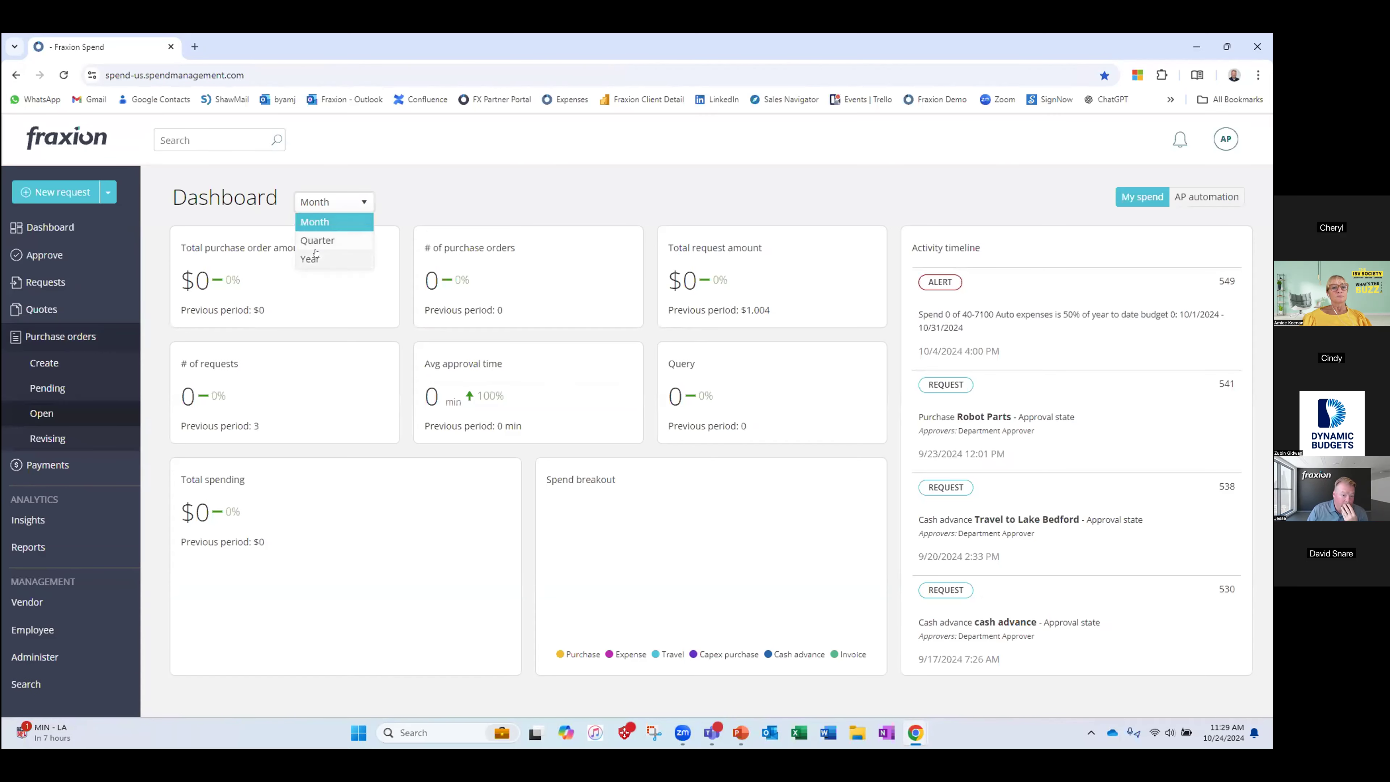
{"action": "left_click", "coordinate": [312, 257]}
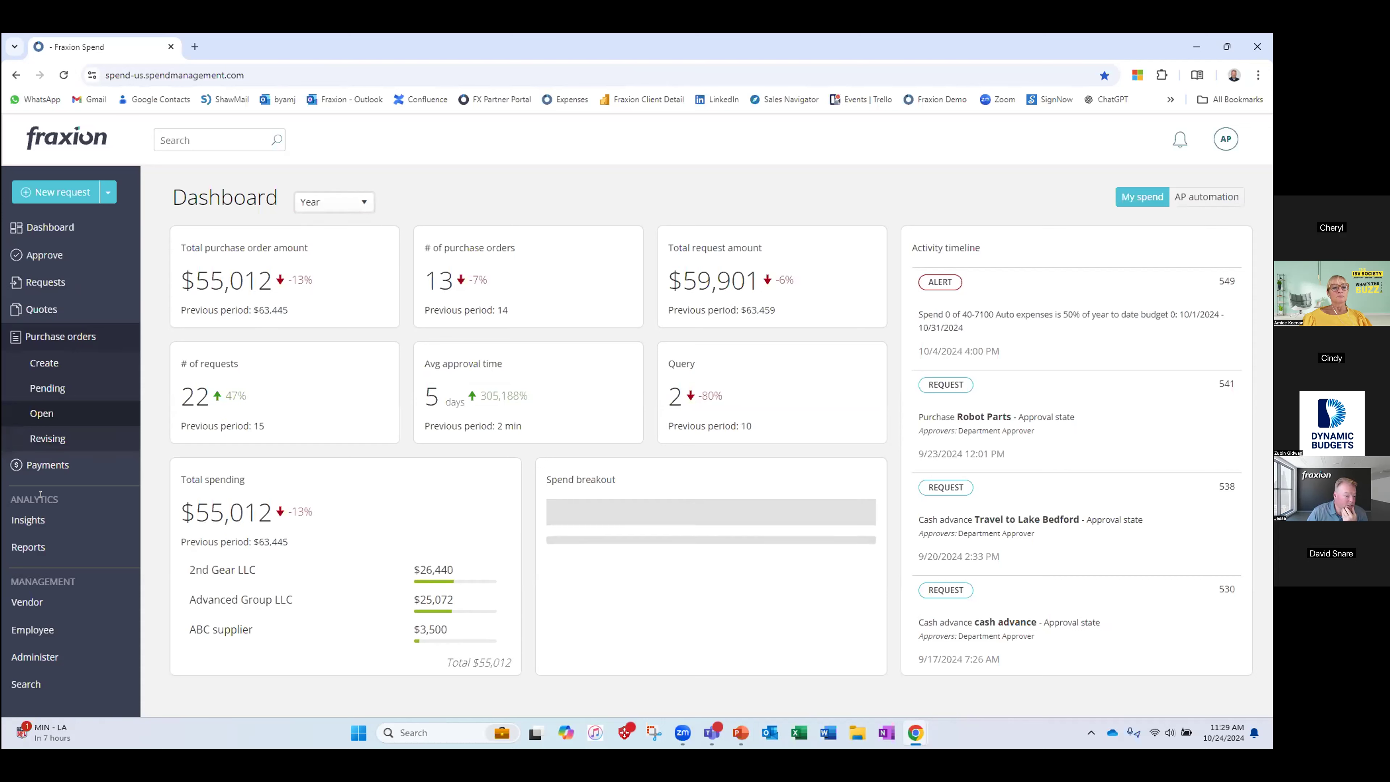
{"action": "left_click", "coordinate": [48, 465]}
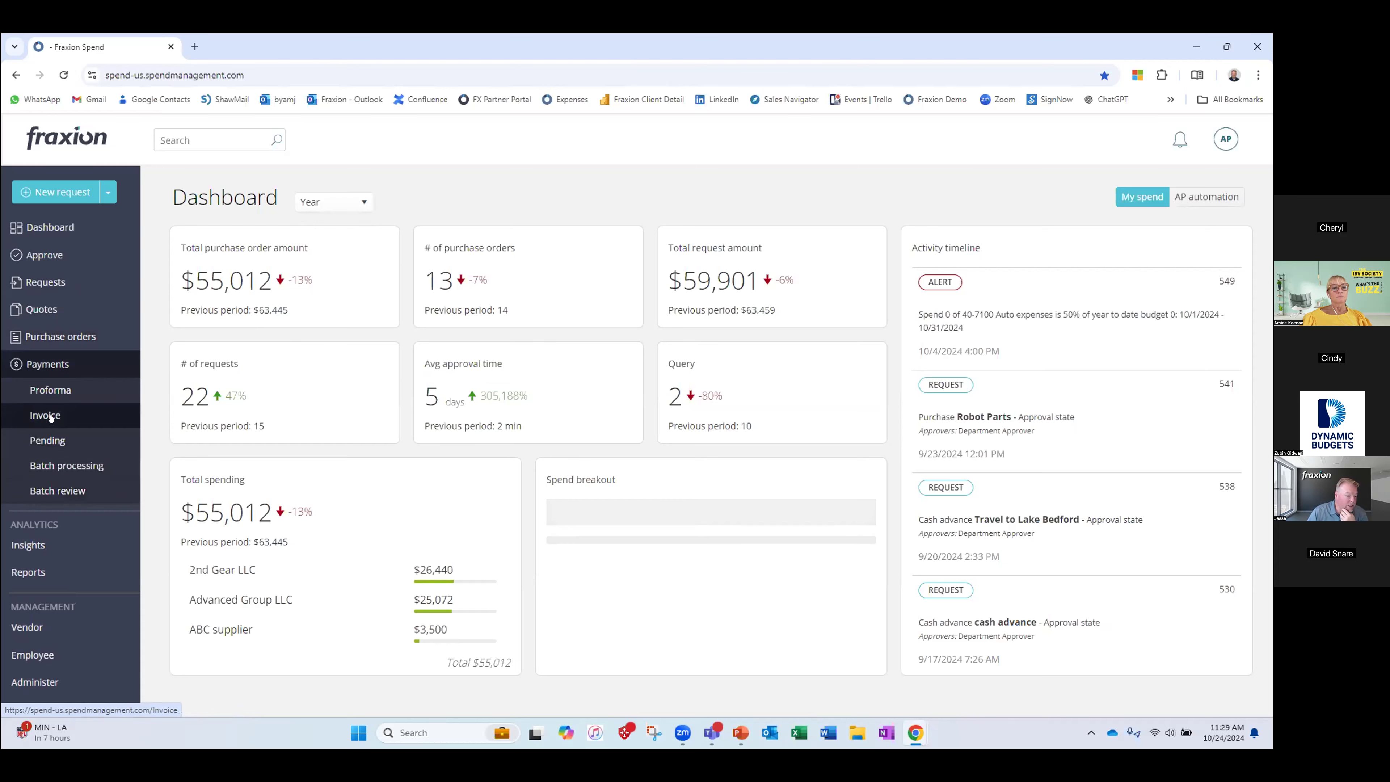
{"action": "left_click", "coordinate": [49, 416]}
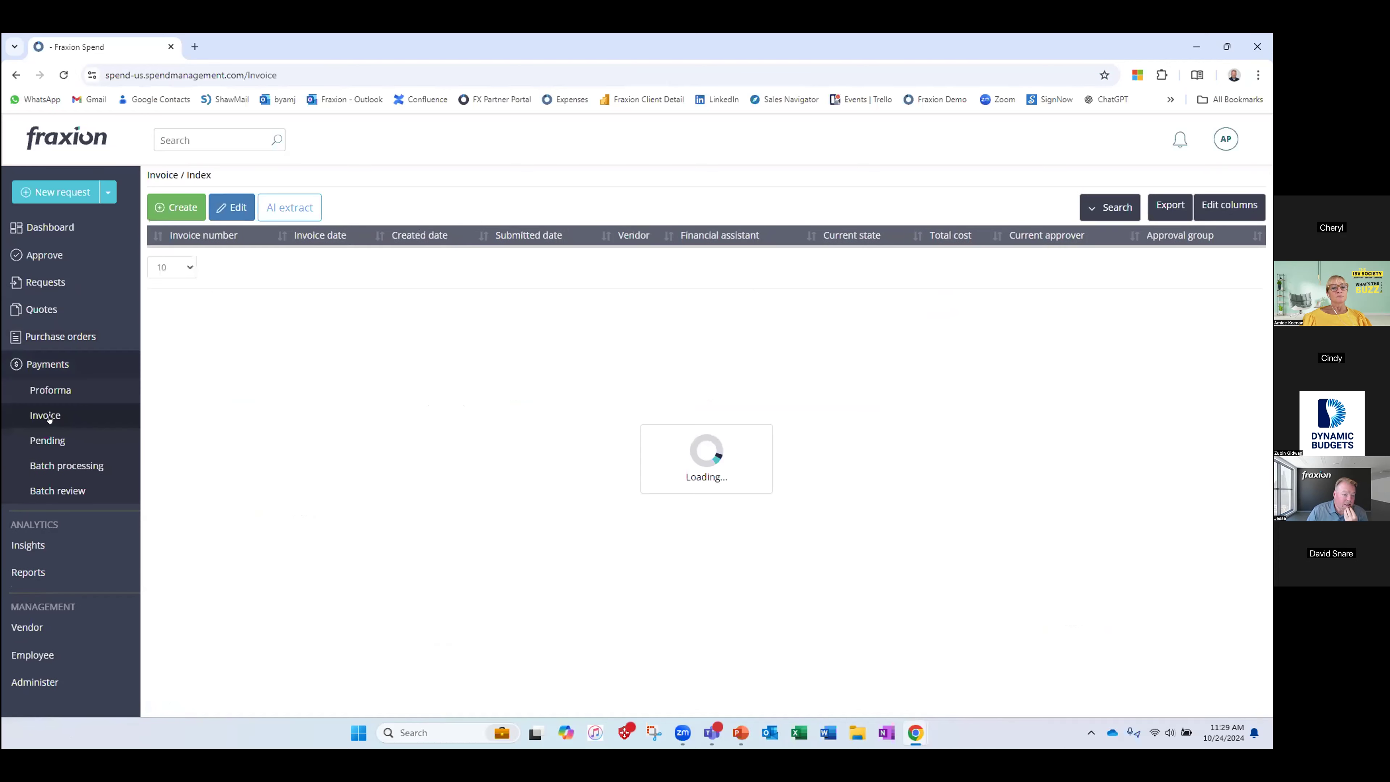
- Return to the dashboard and show the AP automation figures for the Year period
{"action": "left_click", "coordinate": [49, 227]}
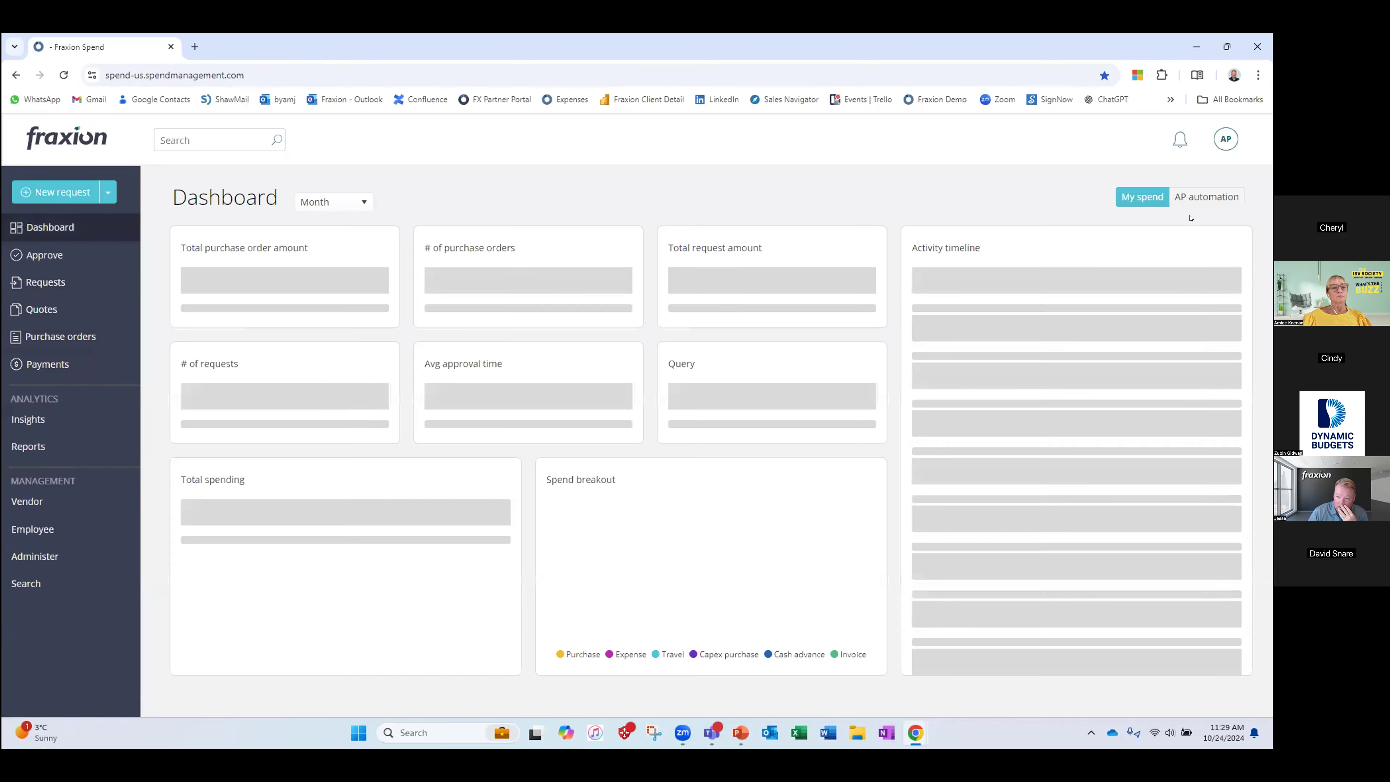
{"action": "left_click", "coordinate": [1206, 198]}
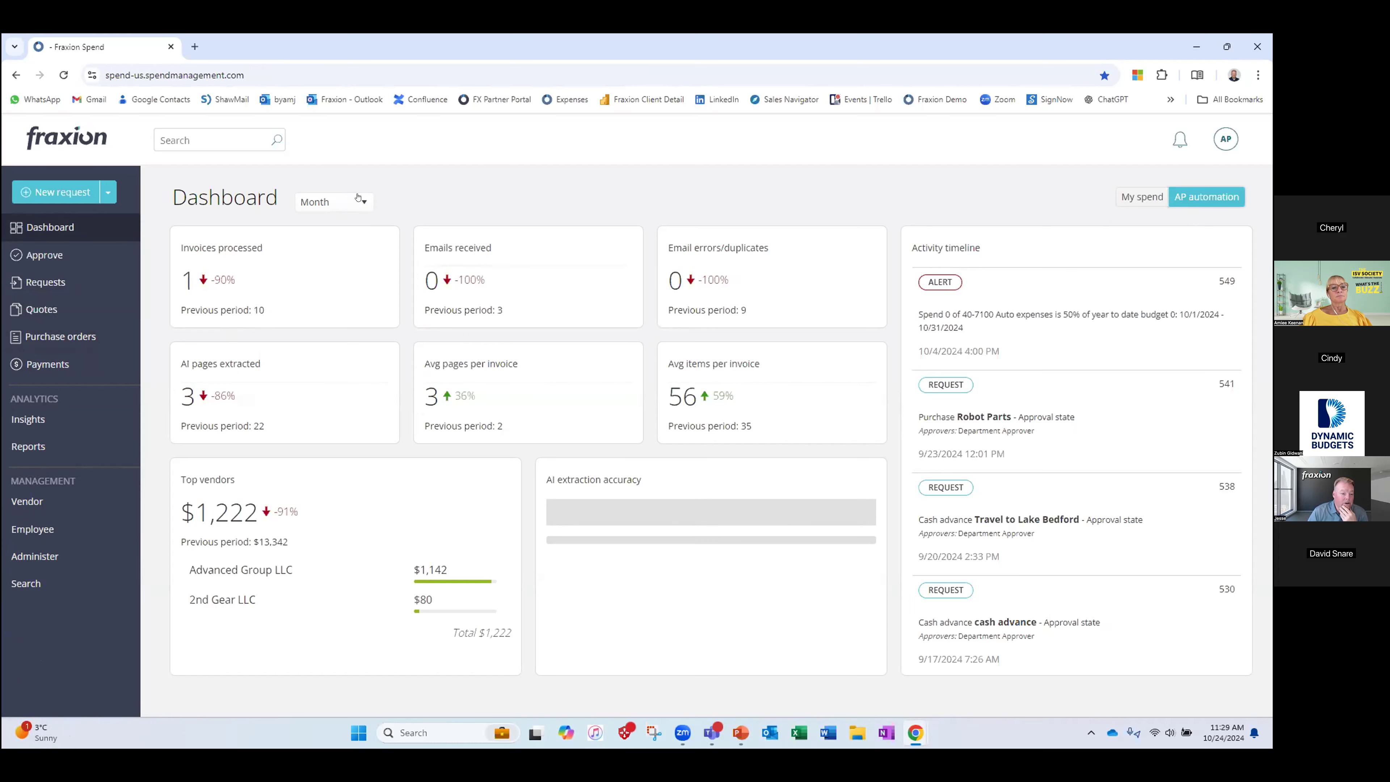
{"action": "left_click", "coordinate": [358, 197]}
{"action": "left_click", "coordinate": [334, 251]}
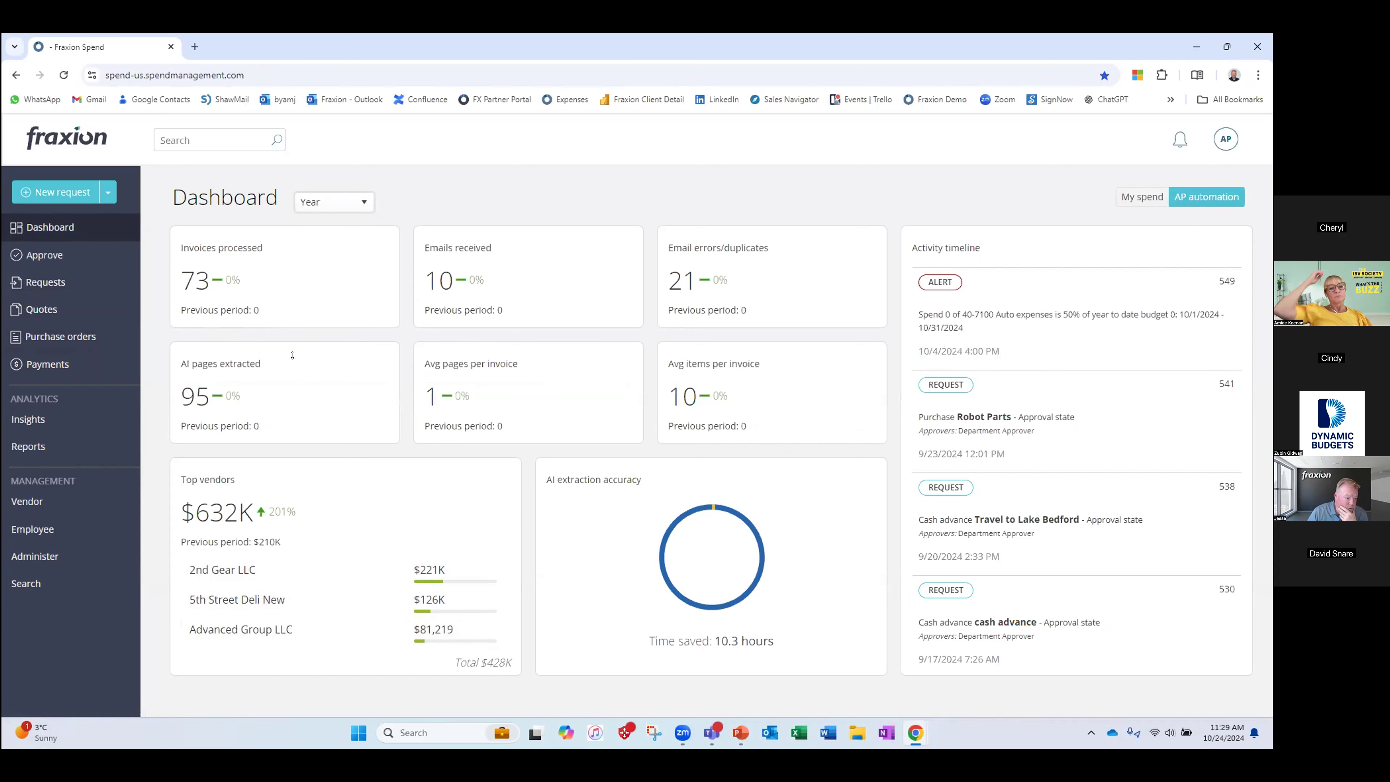
- List the invoices and open the 2nd Gear LLC invoice created 9/20/2024 that is in AI review
{"action": "left_click", "coordinate": [48, 365]}
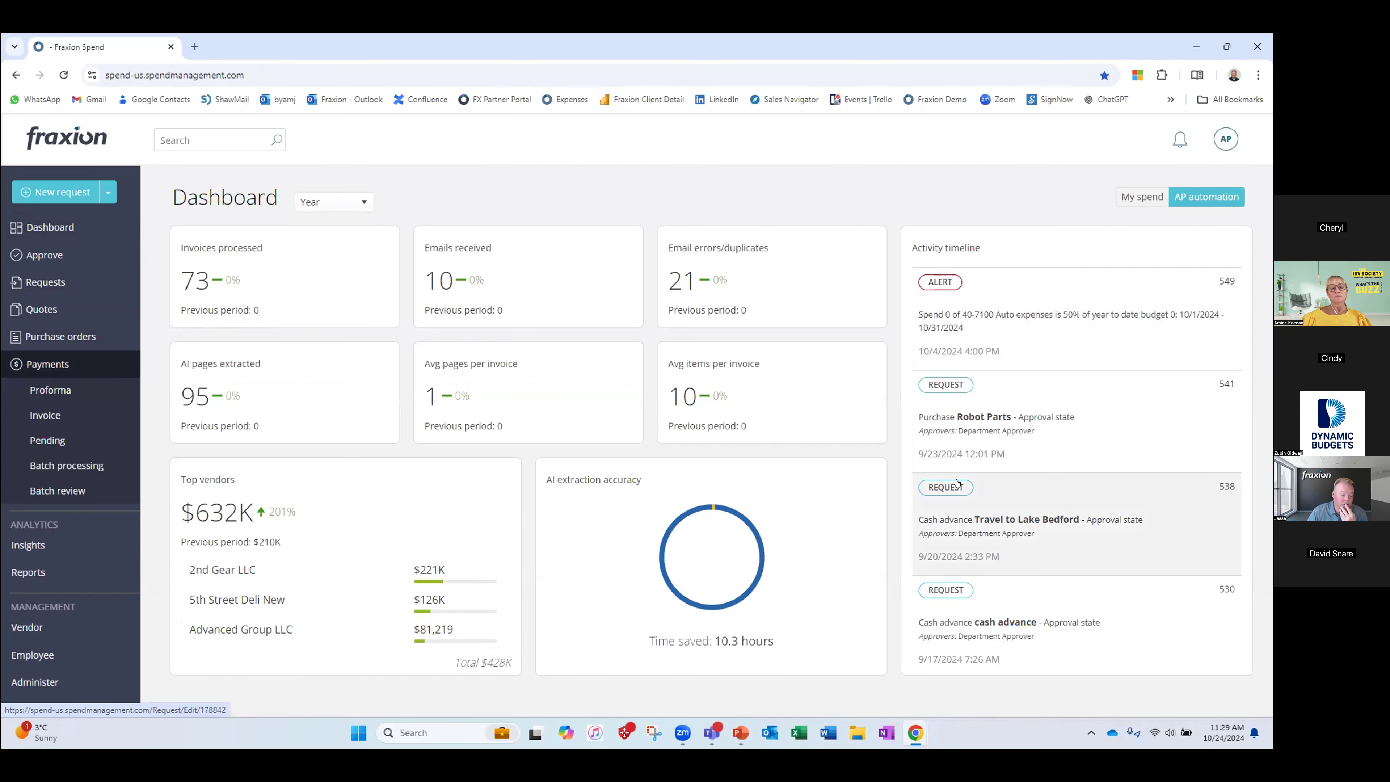
{"action": "left_click", "coordinate": [58, 421]}
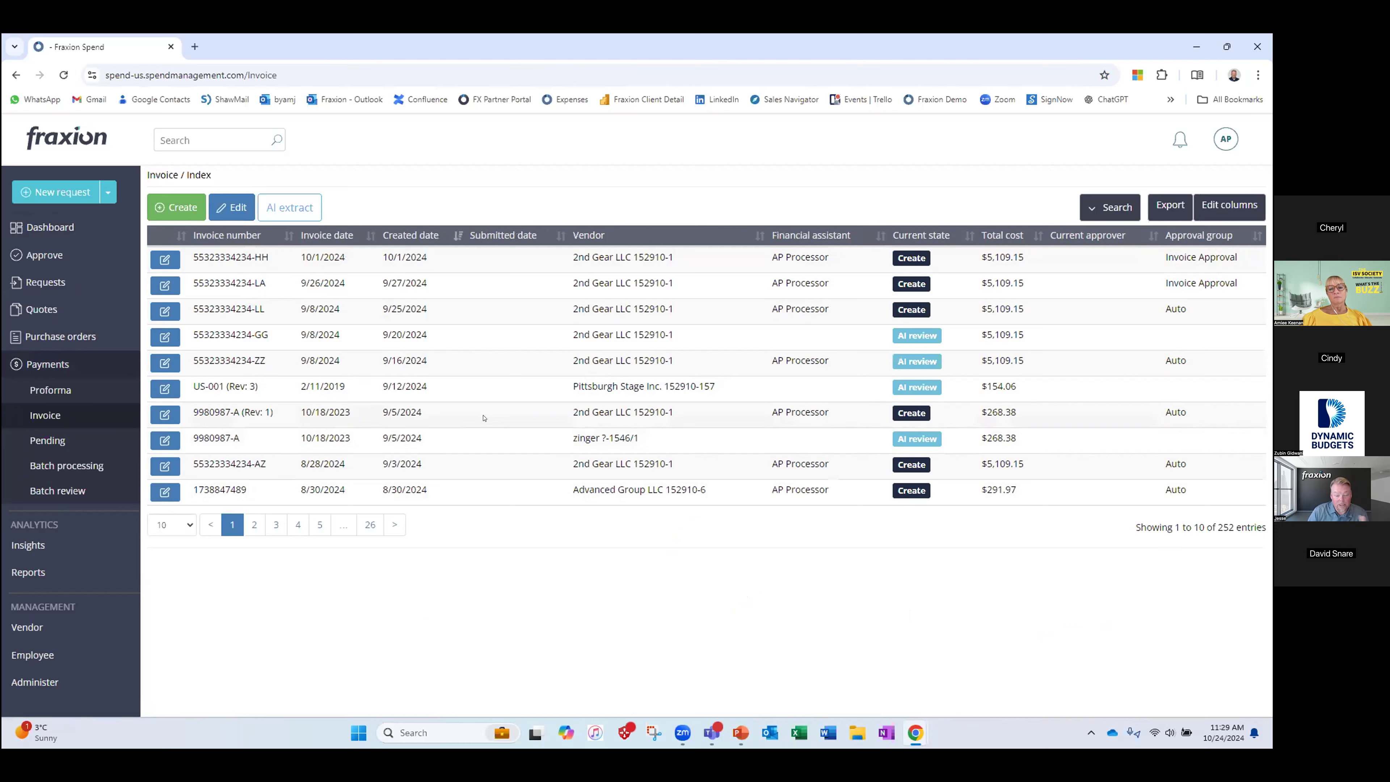
{"action": "left_click", "coordinate": [158, 334]}
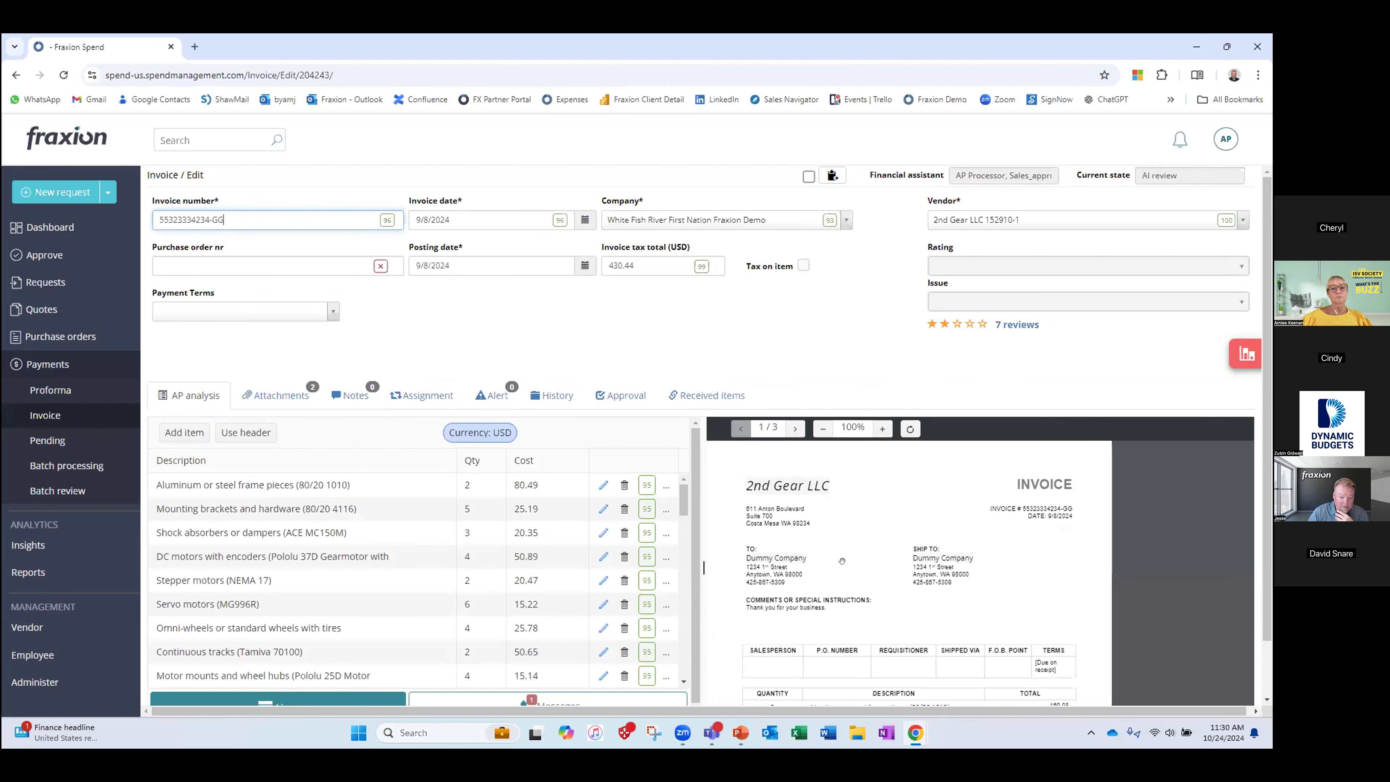
- Review the 2nd Gear LLC invoice's header fields and line items, and check the AI confidence score on the invoice number
{"action": "scroll", "coordinate": [841, 561], "scroll_direction": "down", "scroll_amount": 1}
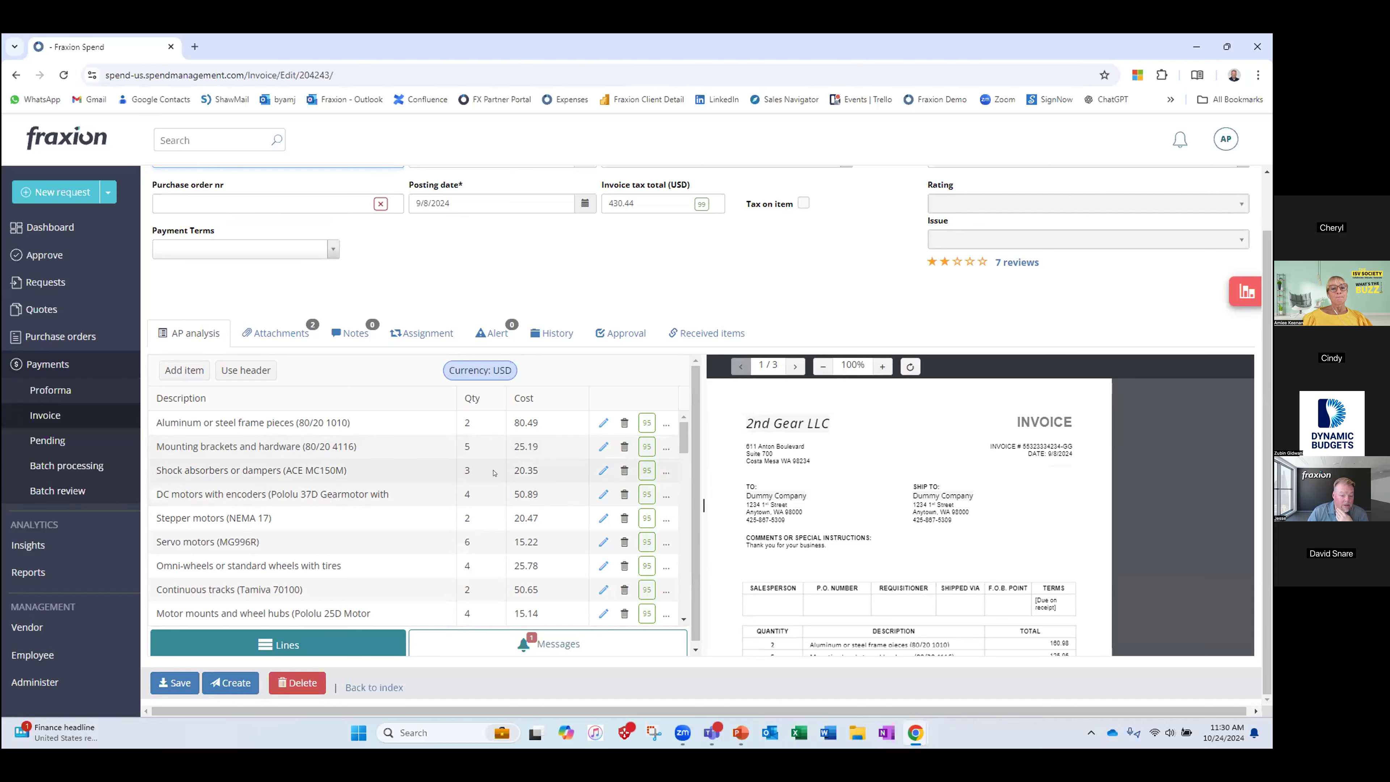
{"action": "scroll", "coordinate": [536, 324], "scroll_direction": "up", "scroll_amount": 1}
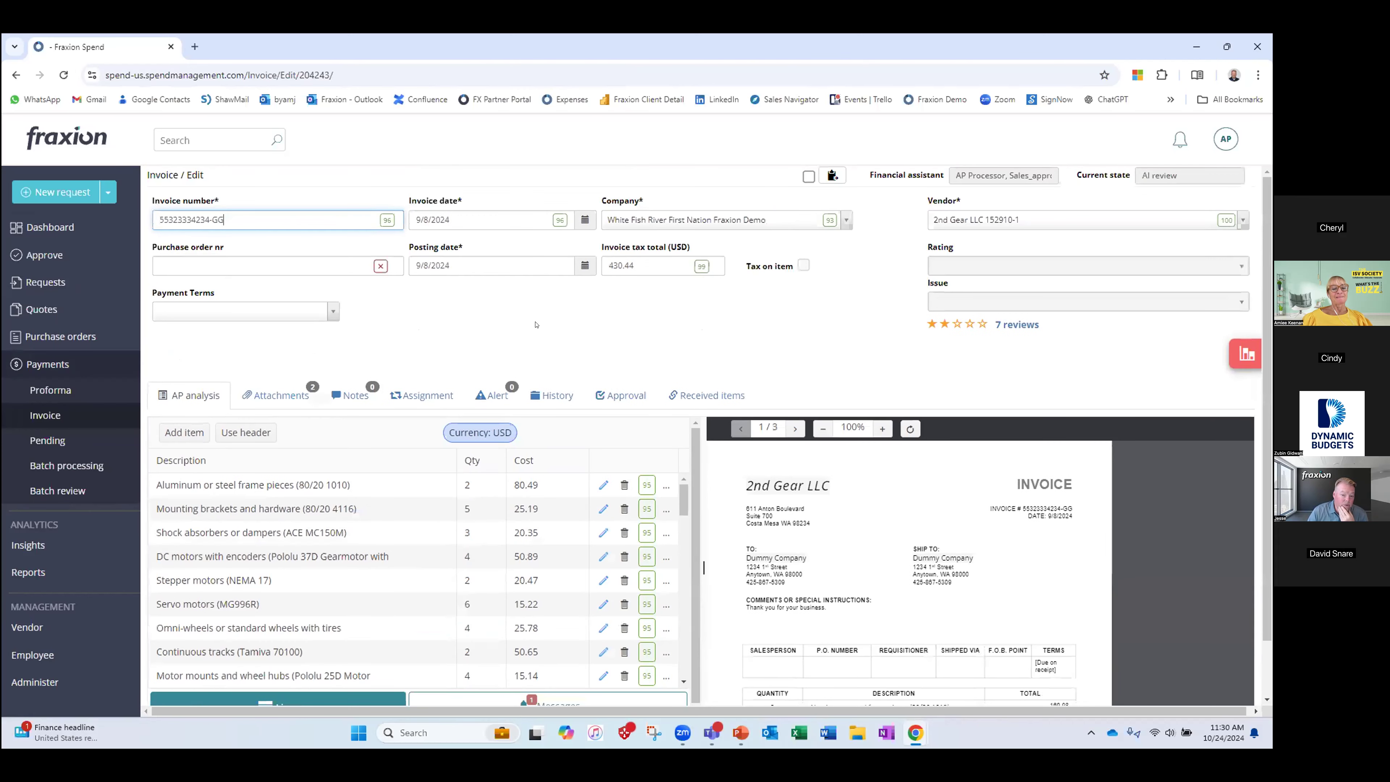
{"action": "left_click", "coordinate": [338, 217]}
{"action": "left_click", "coordinate": [386, 219]}
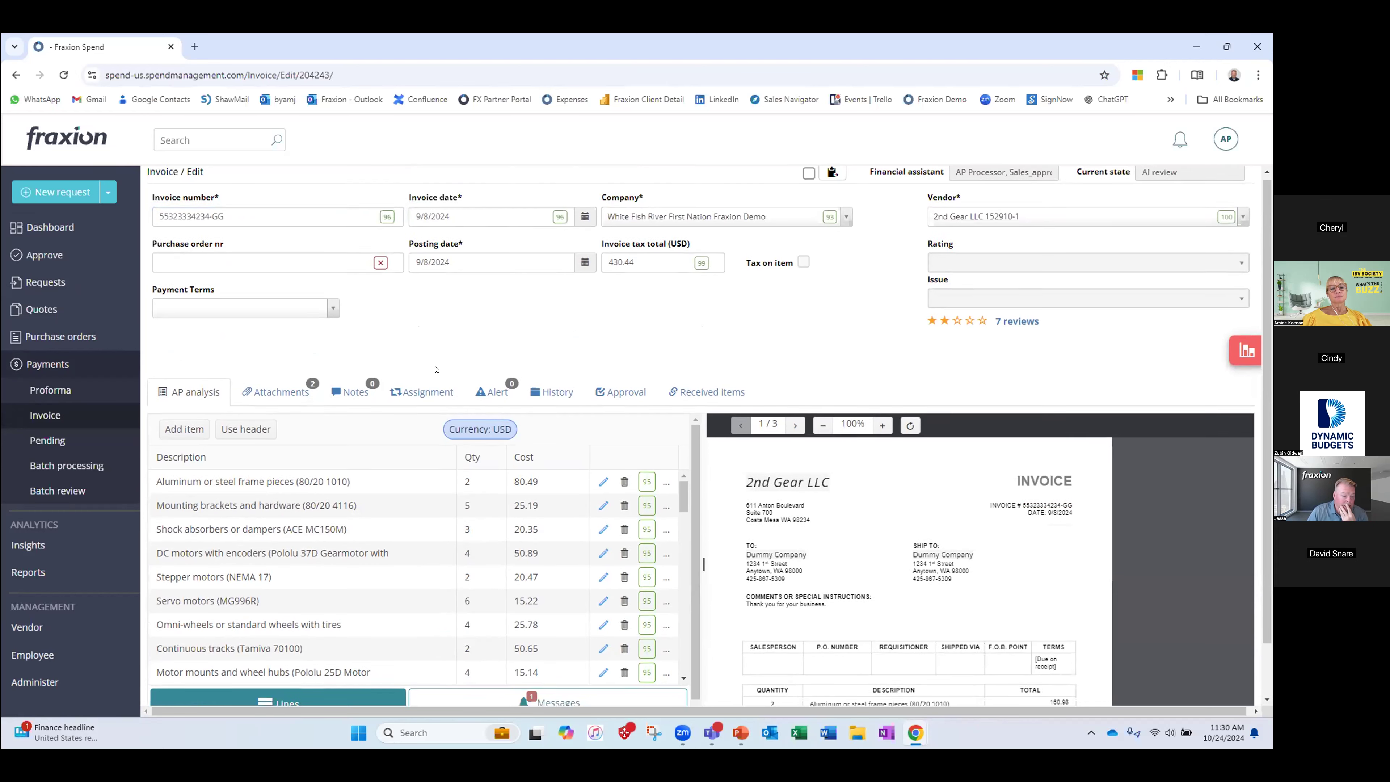
- Compare the extracted line items with the scanned invoice and locate the LiPo battery pack line on the document
{"action": "scroll", "coordinate": [416, 497], "scroll_direction": "down", "scroll_amount": 1}
{"action": "scroll", "coordinate": [415, 497], "scroll_direction": "down", "scroll_amount": 10}
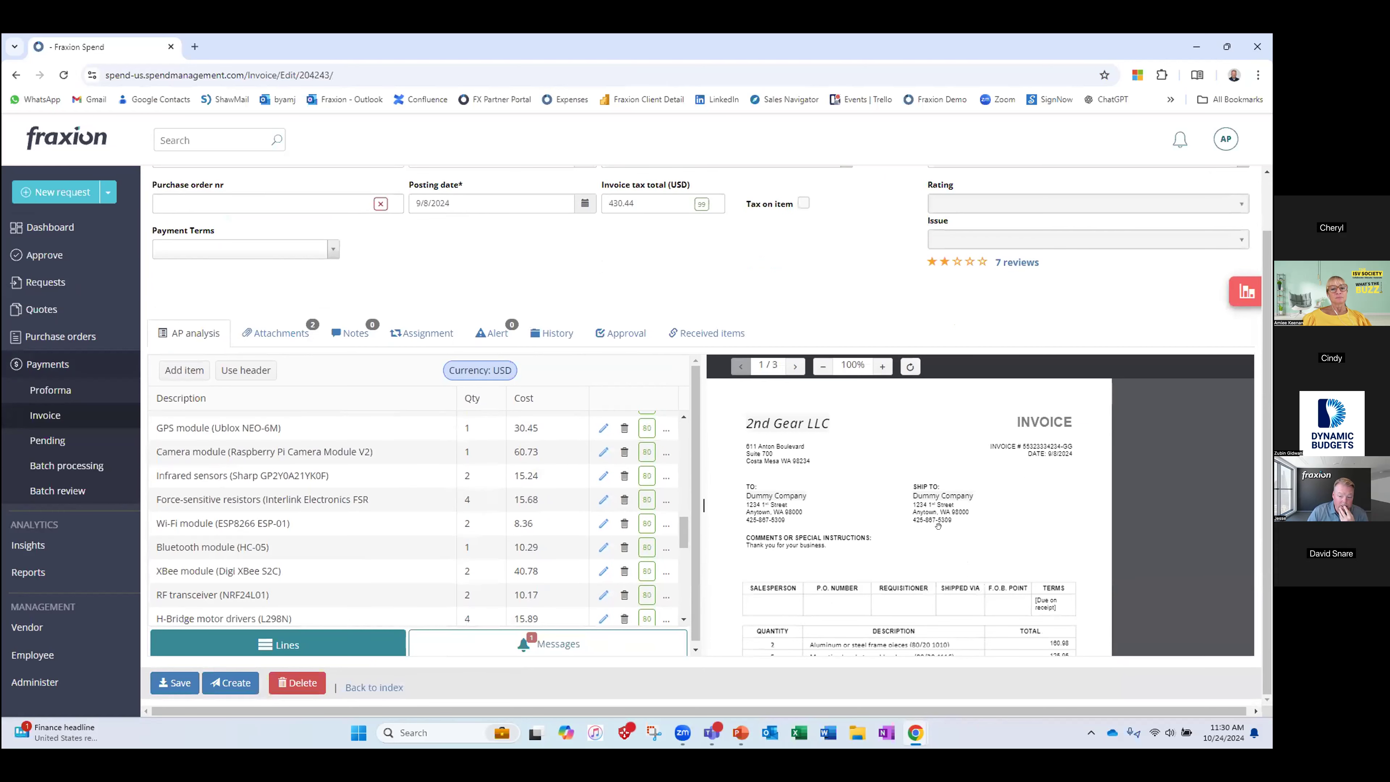
{"action": "scroll", "coordinate": [938, 526], "scroll_direction": "down", "scroll_amount": 5}
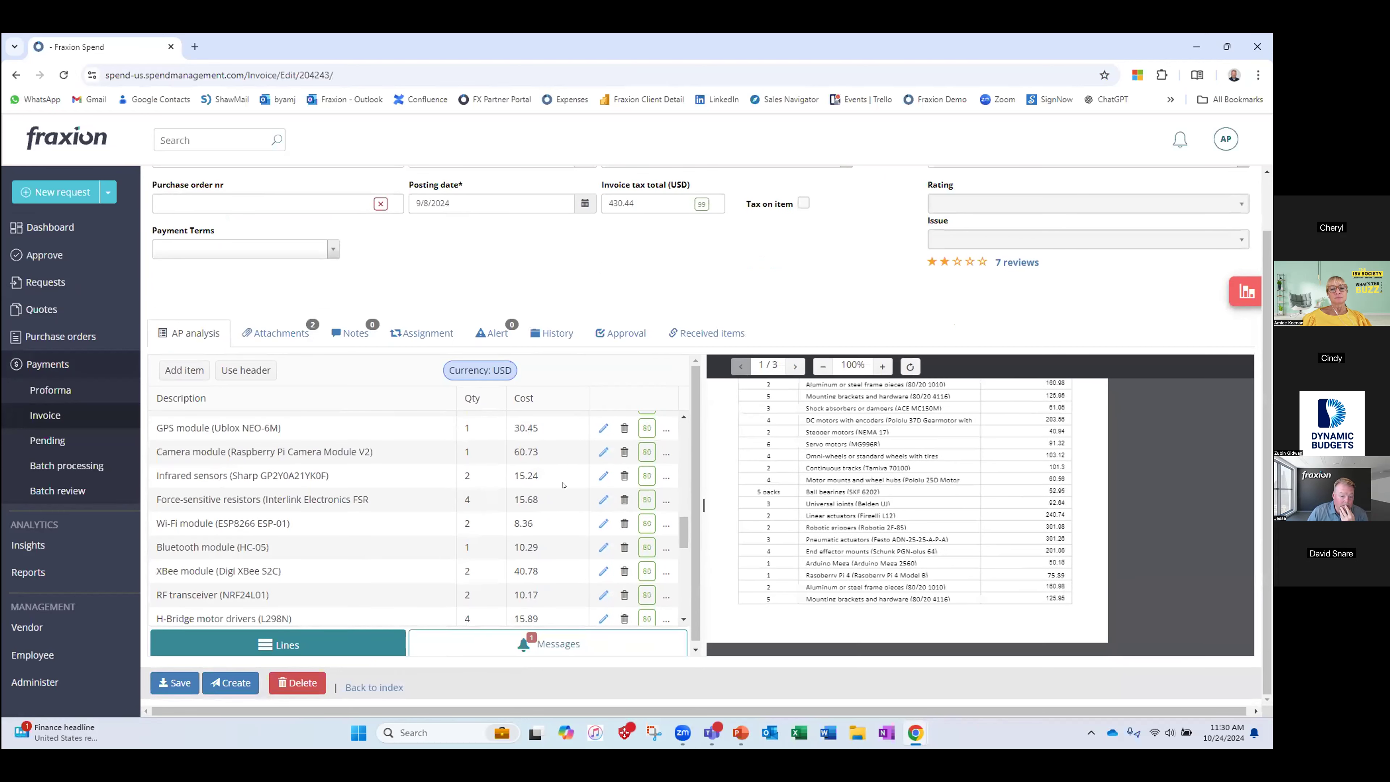
{"action": "scroll", "coordinate": [563, 485], "scroll_direction": "up", "scroll_amount": 4}
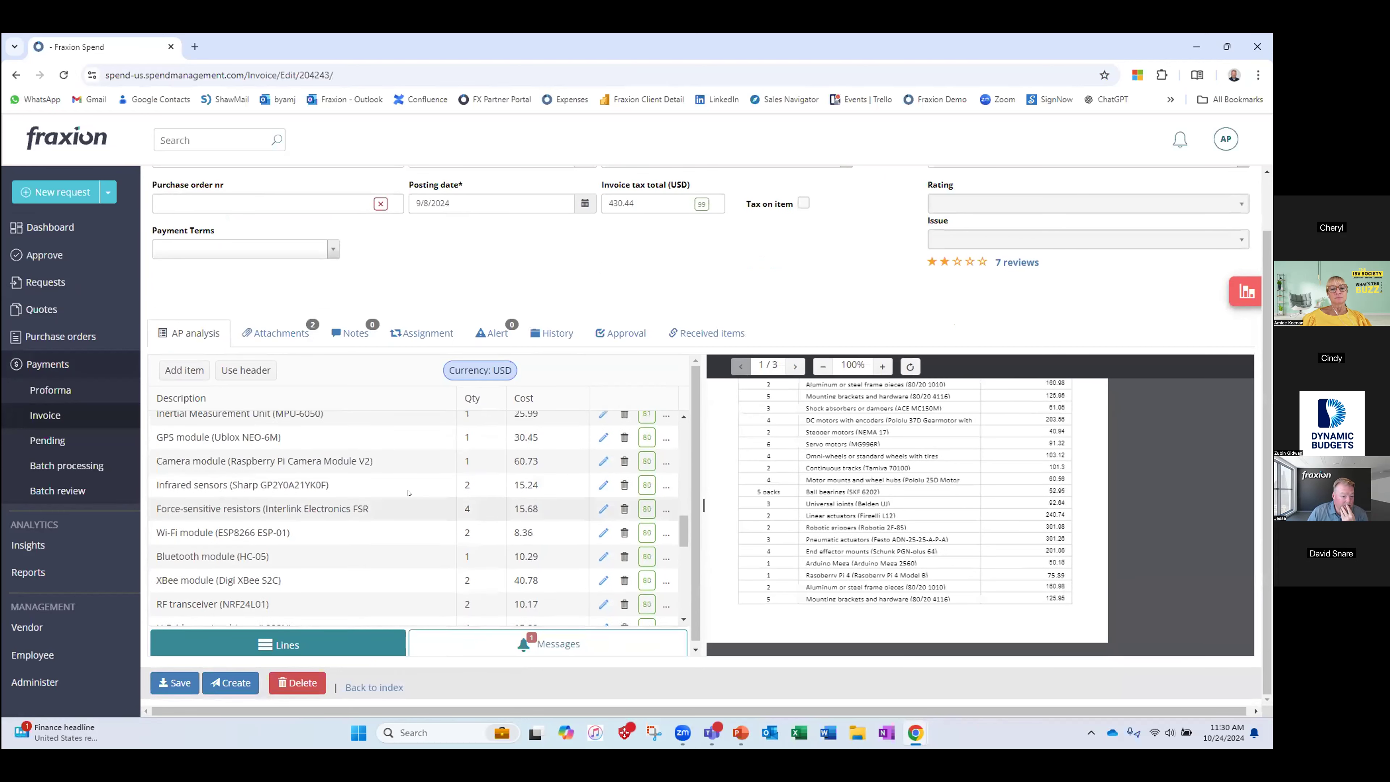
{"action": "left_click", "coordinate": [645, 460]}
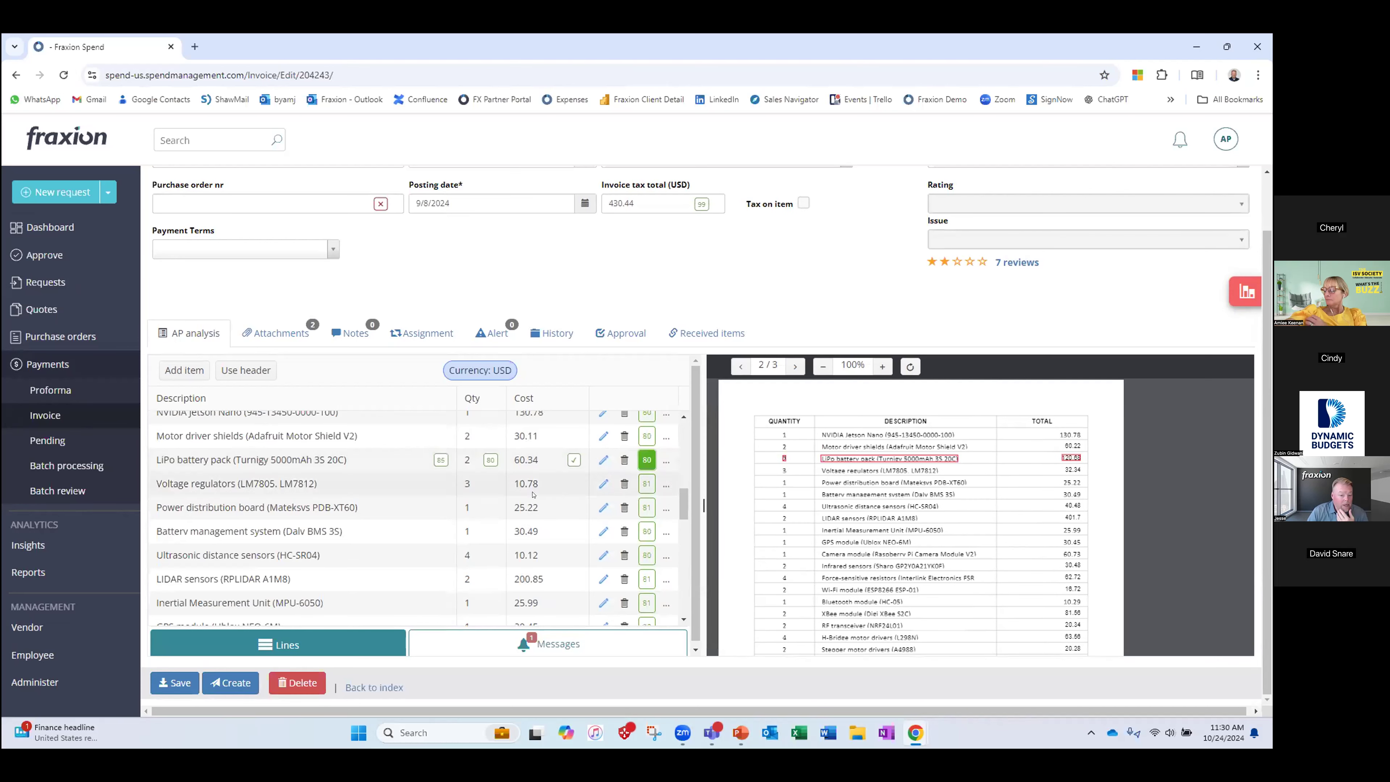
- Locate the low-confidence Assorted wires (BonsenPro 22 AWG Wire) line on the scanned invoice and review the line items below it
{"action": "left_click_drag", "start_coordinate": [683, 504], "coordinate": [683, 573]}
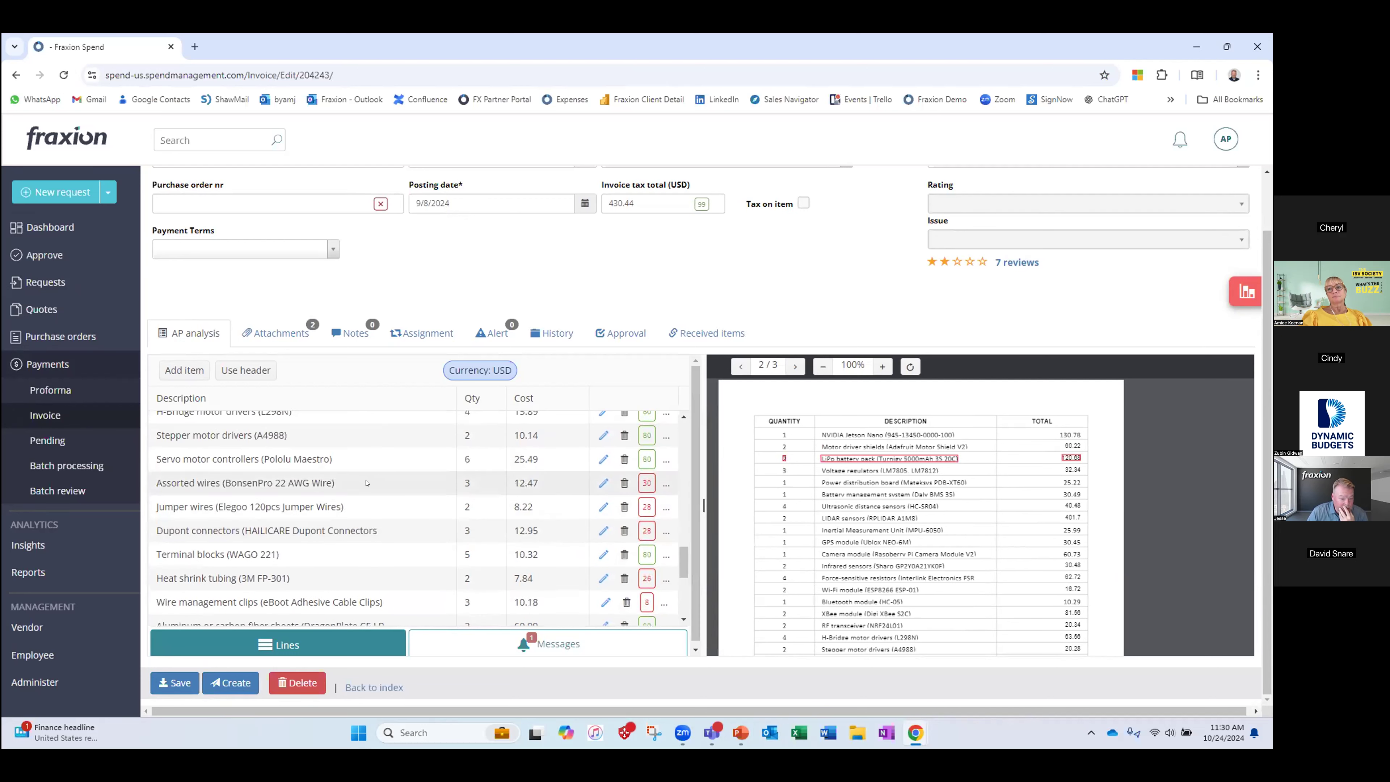
{"action": "left_click", "coordinate": [646, 483]}
{"action": "scroll", "coordinate": [663, 474], "scroll_direction": "up", "scroll_amount": 8}
{"action": "left_click", "coordinate": [645, 520]}
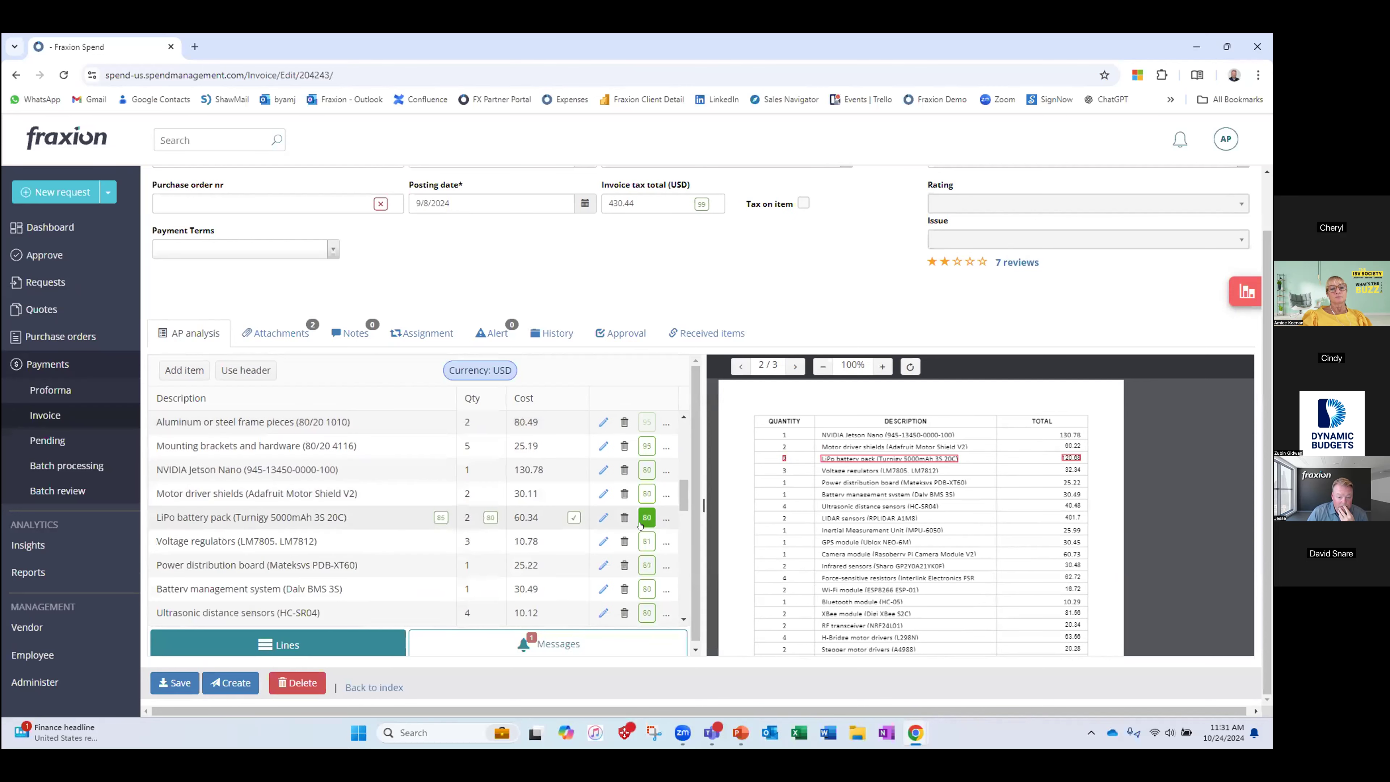
{"action": "scroll", "coordinate": [599, 531], "scroll_direction": "down", "scroll_amount": 8}
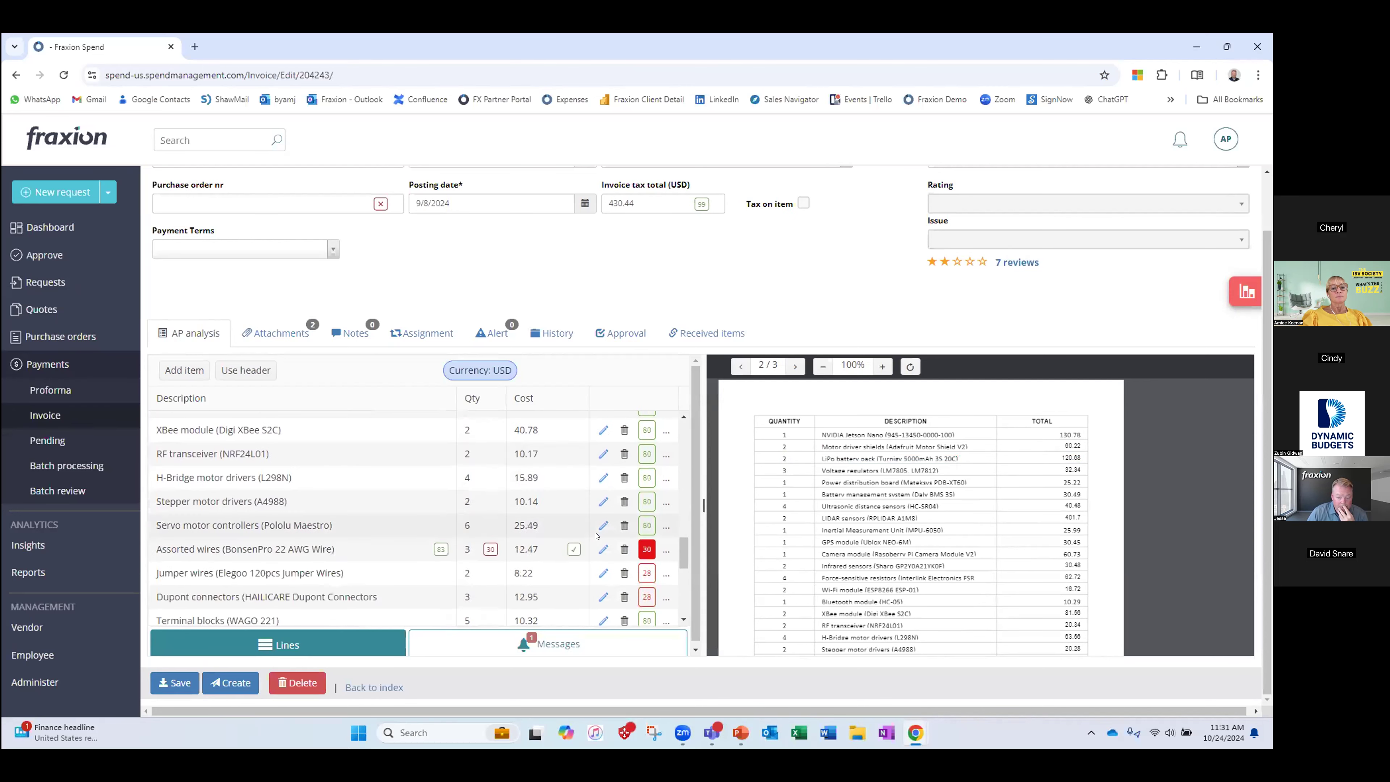
{"action": "scroll", "coordinate": [801, 492], "scroll_direction": "down", "scroll_amount": 1}
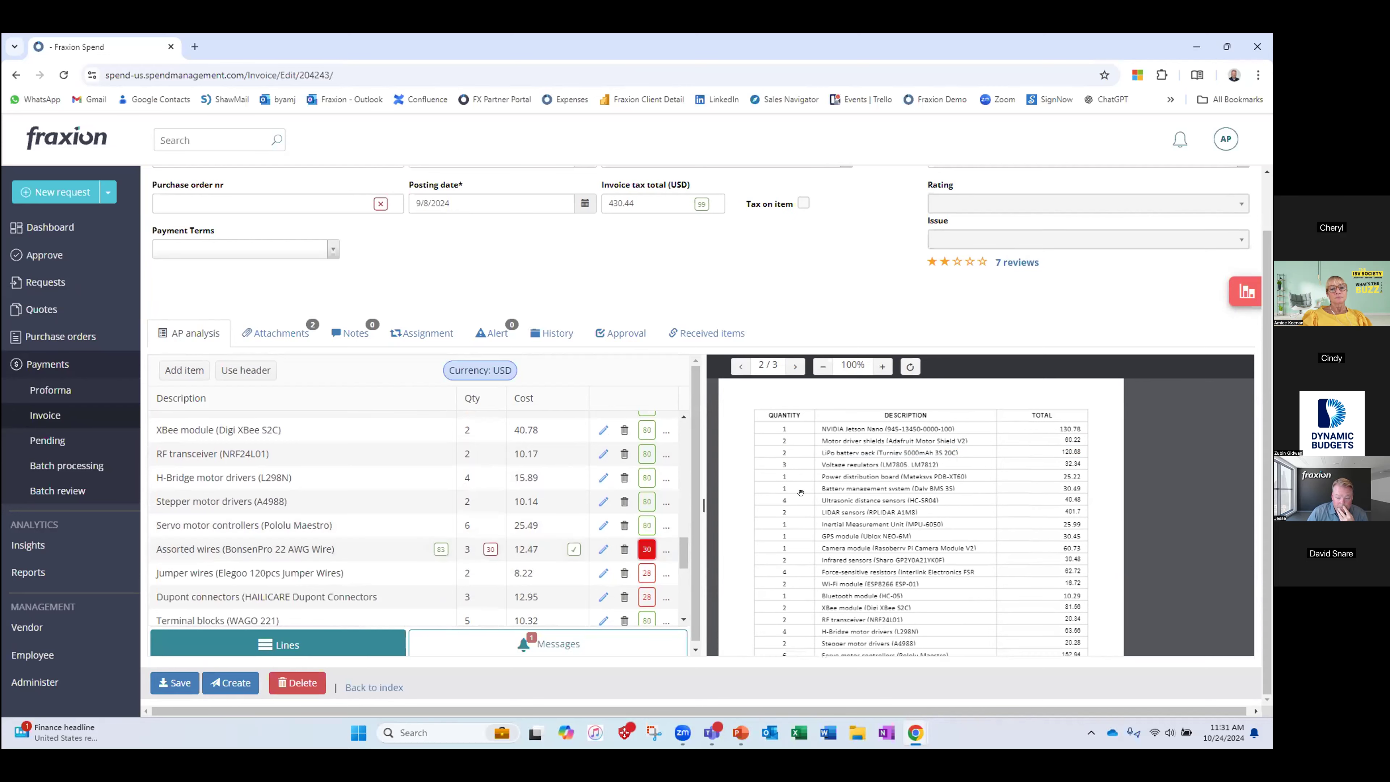
{"action": "scroll", "coordinate": [843, 558], "scroll_direction": "down", "scroll_amount": 2}
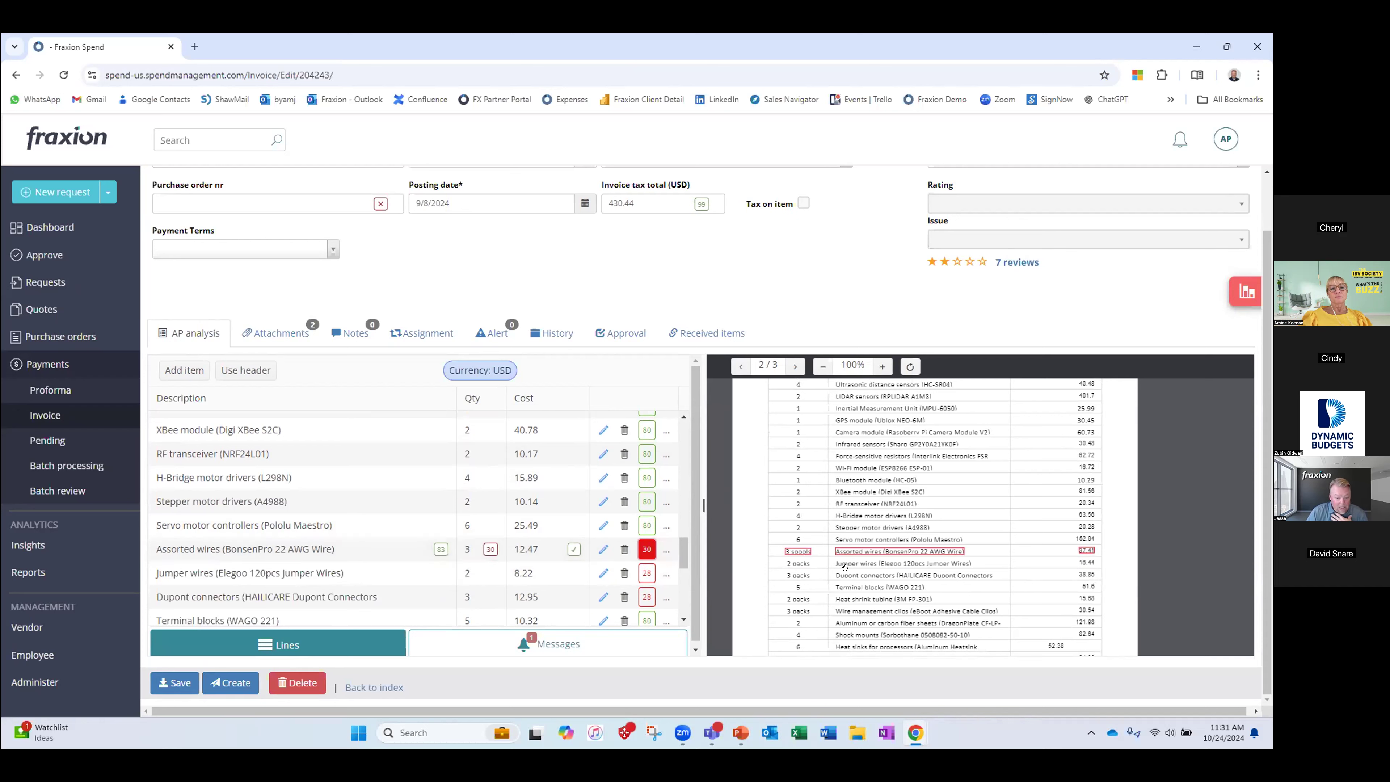
{"action": "scroll", "coordinate": [684, 558], "scroll_direction": "down", "scroll_amount": 1}
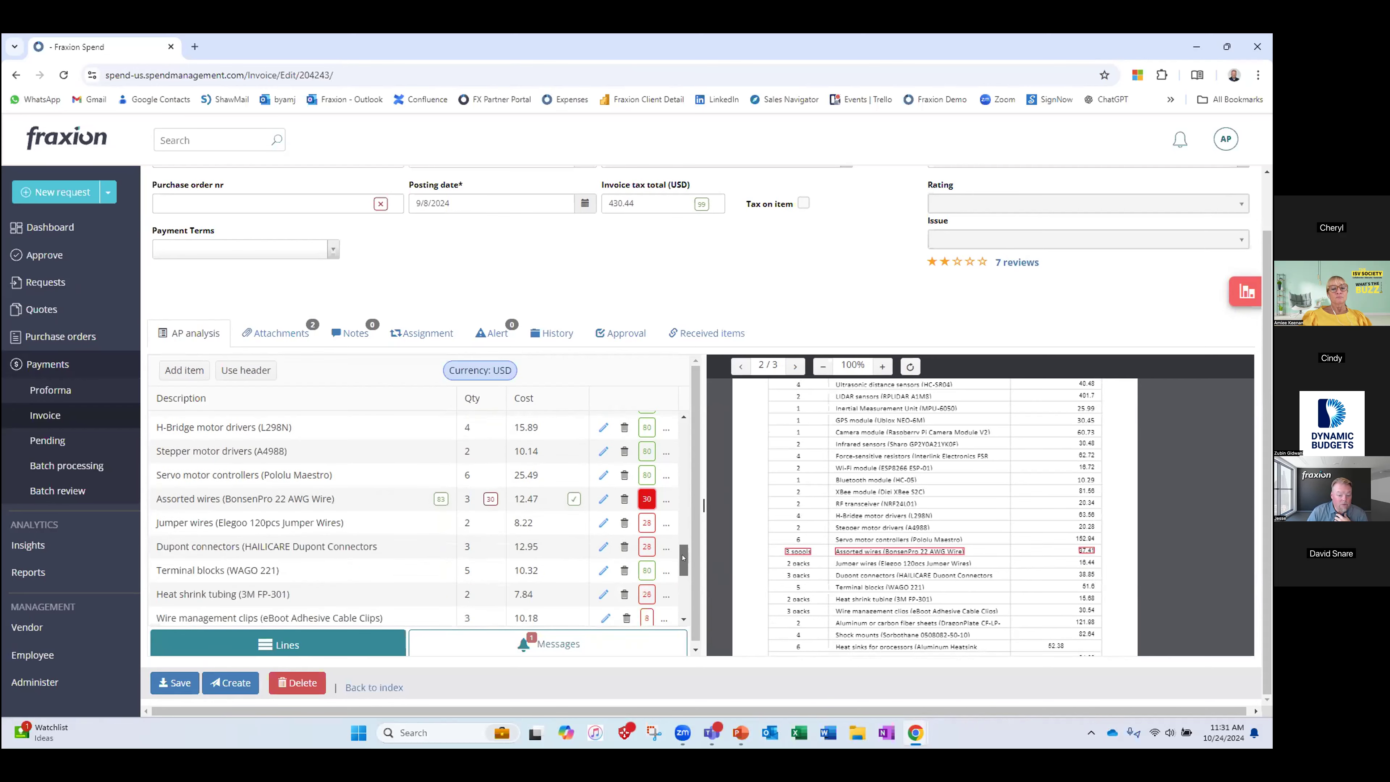
{"action": "scroll", "coordinate": [683, 557], "scroll_direction": "down", "scroll_amount": 2}
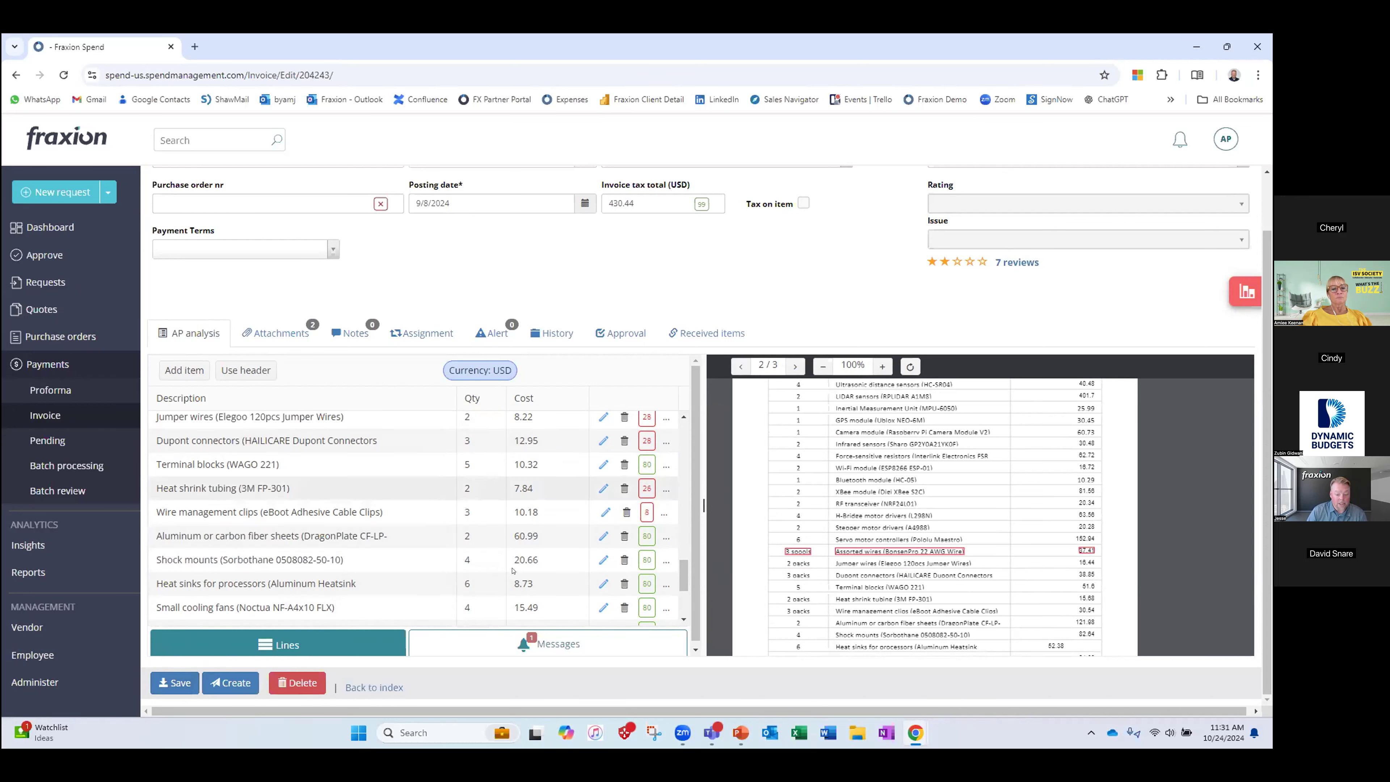
- Switch to the running PowerPoint slide show and advance from the Mobile app slide through the GP integration slides to the Book a demo slide
{"action": "mouse_move", "coordinate": [713, 737]}
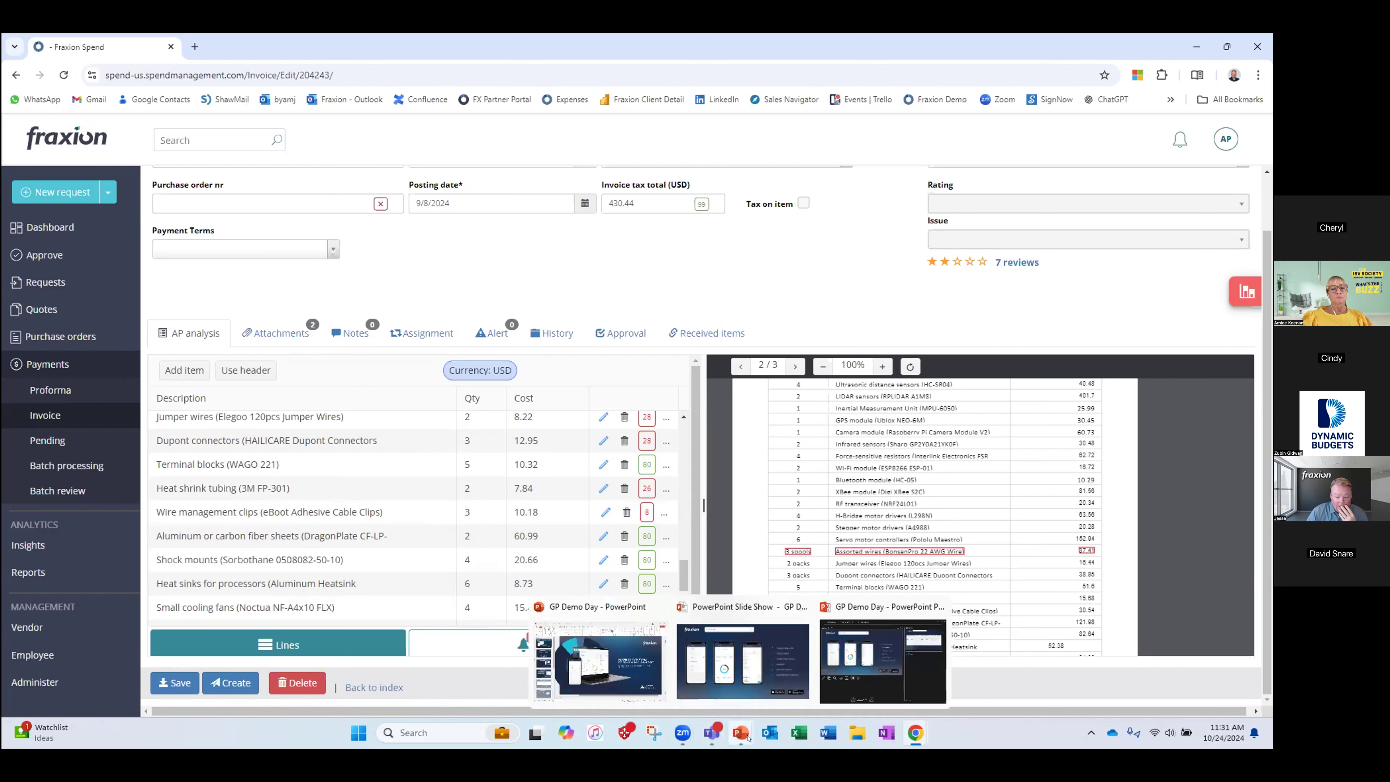
{"action": "left_click", "coordinate": [743, 660]}
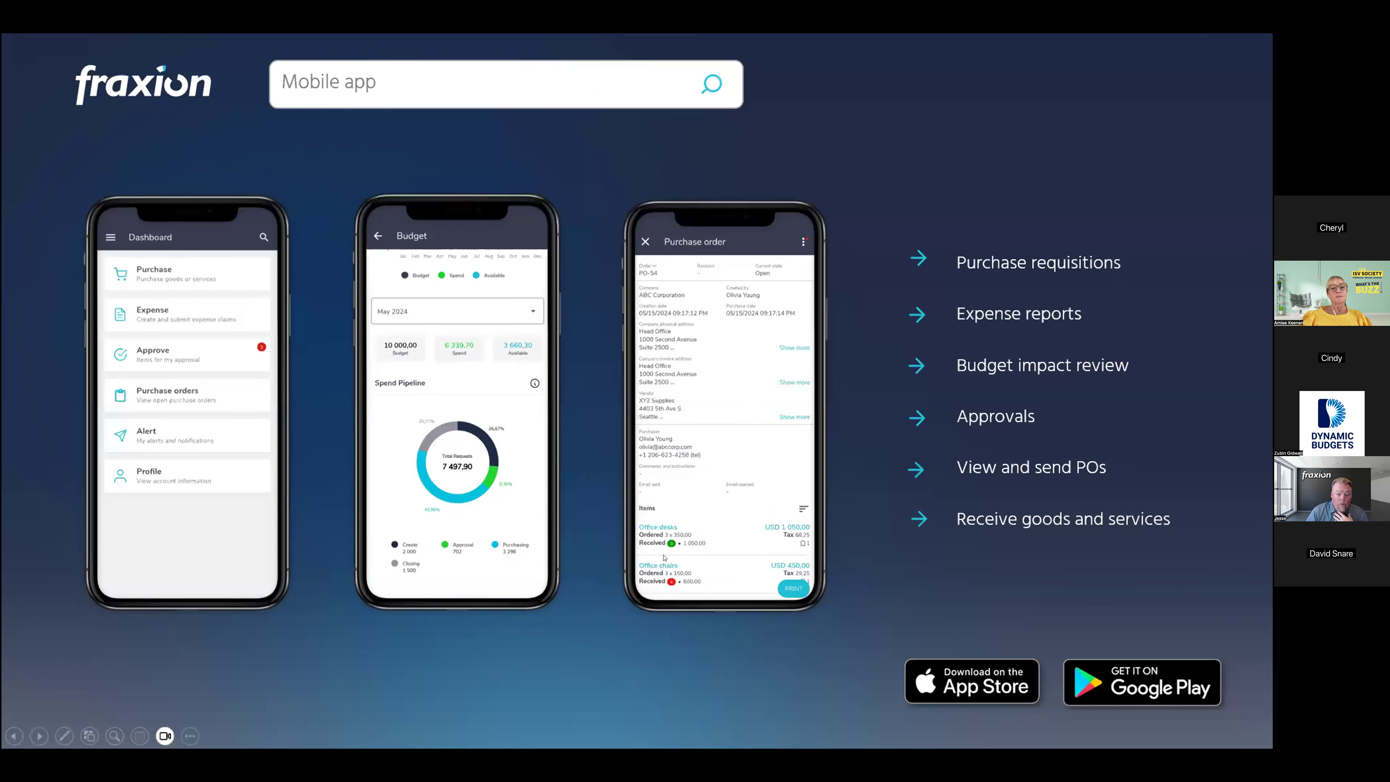
{"action": "left_click", "coordinate": [669, 620]}
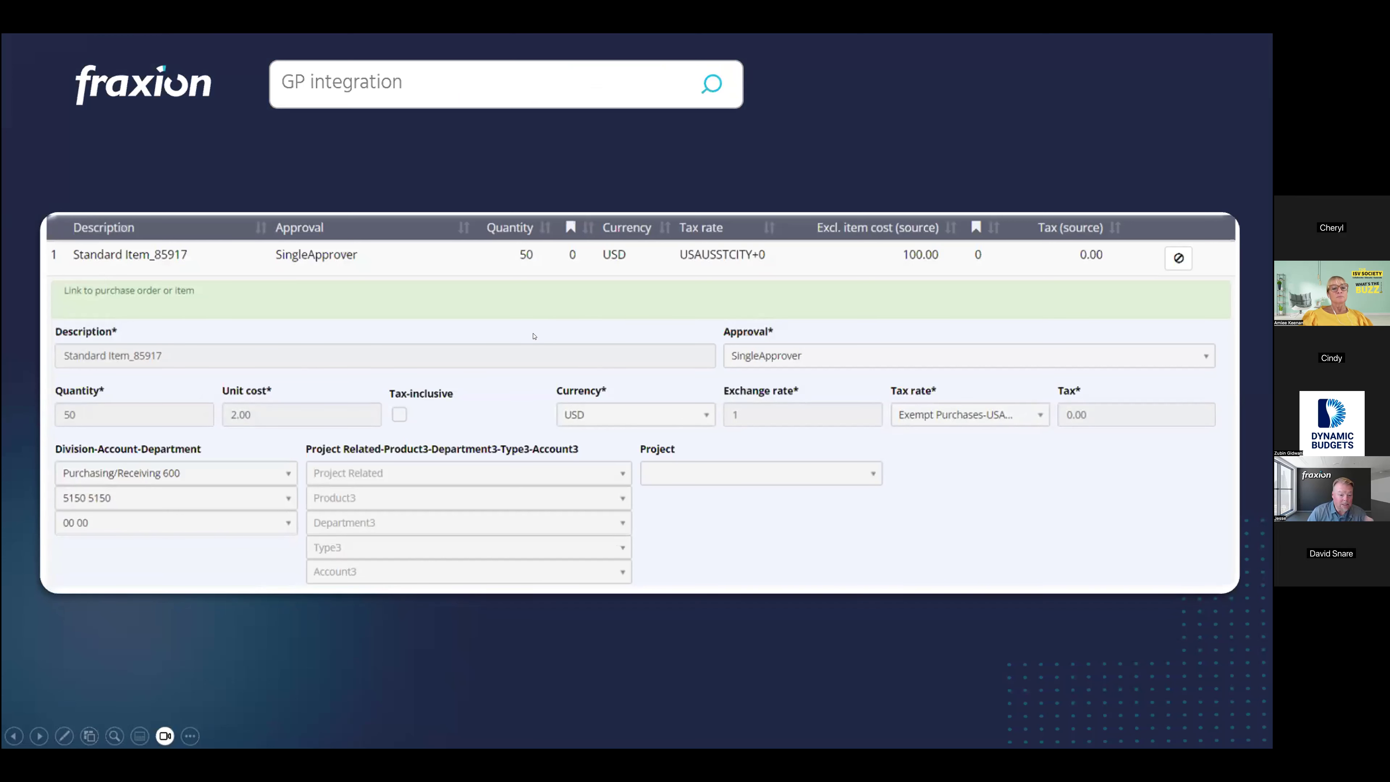
{"action": "left_click", "coordinate": [525, 419]}
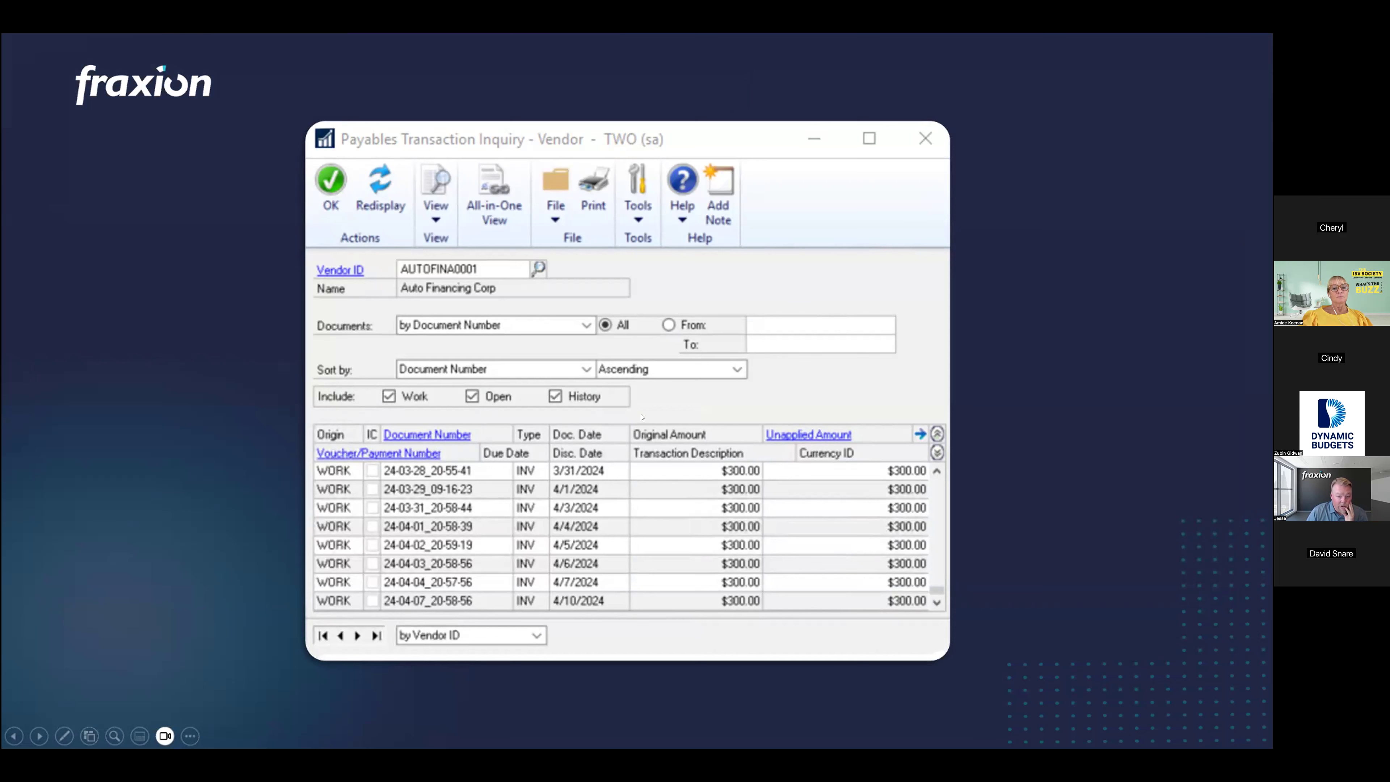
{"action": "left_click", "coordinate": [587, 453]}
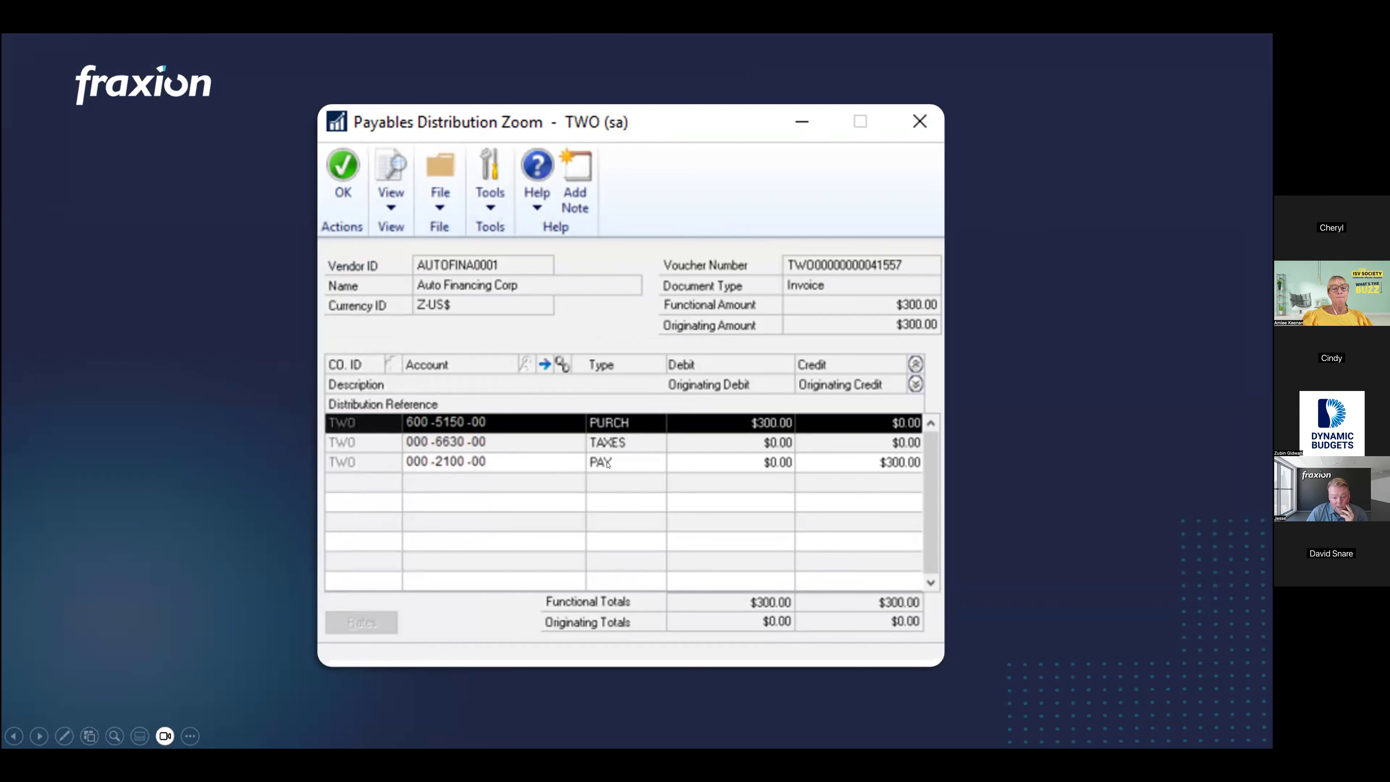
{"action": "left_click", "coordinate": [609, 539]}
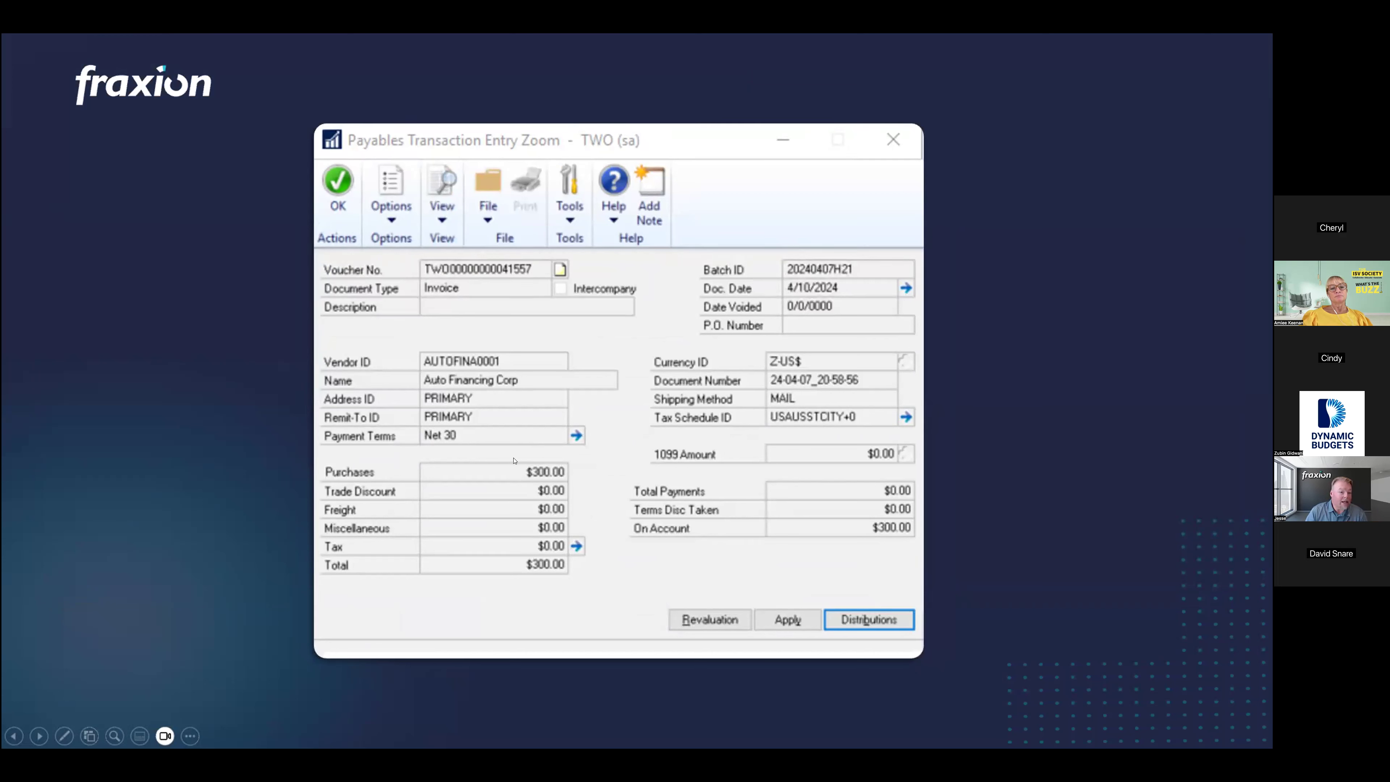
{"action": "left_click", "coordinate": [589, 644]}
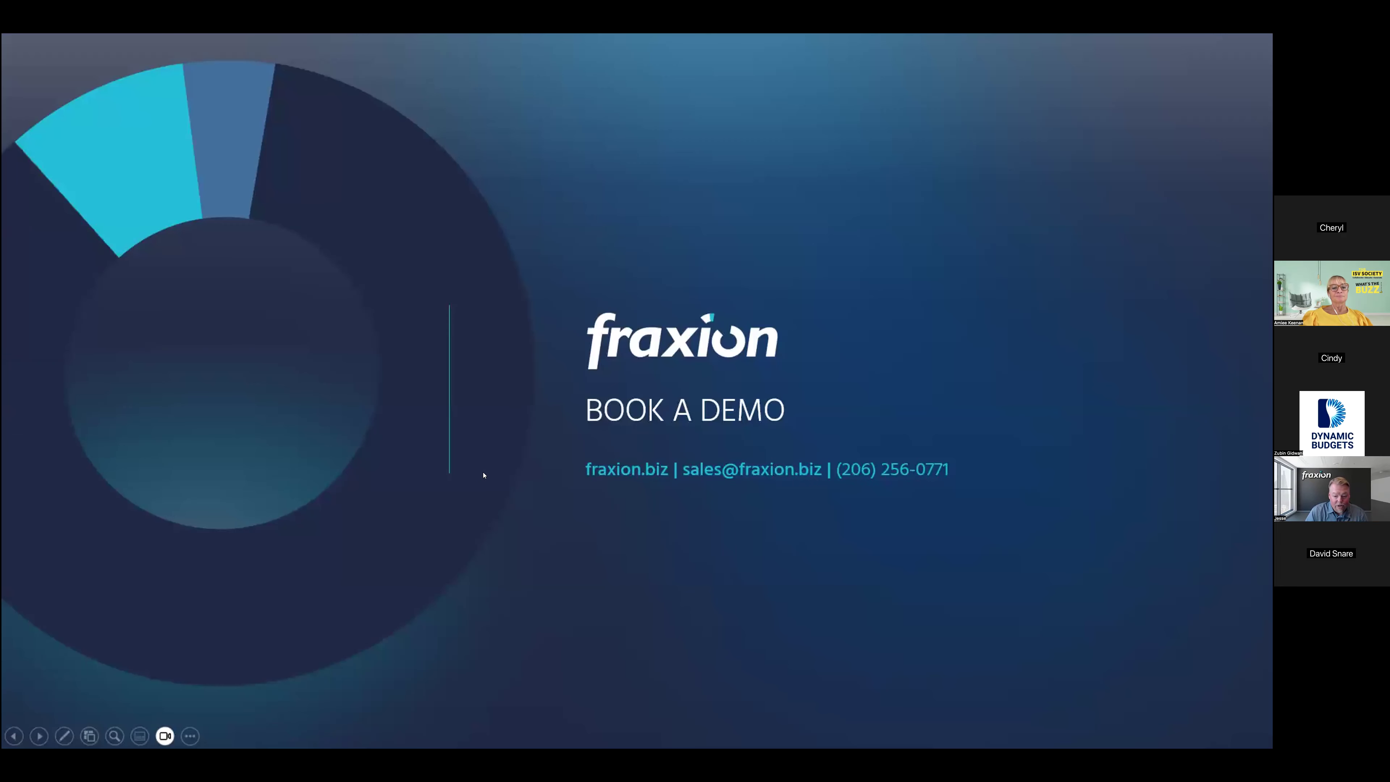